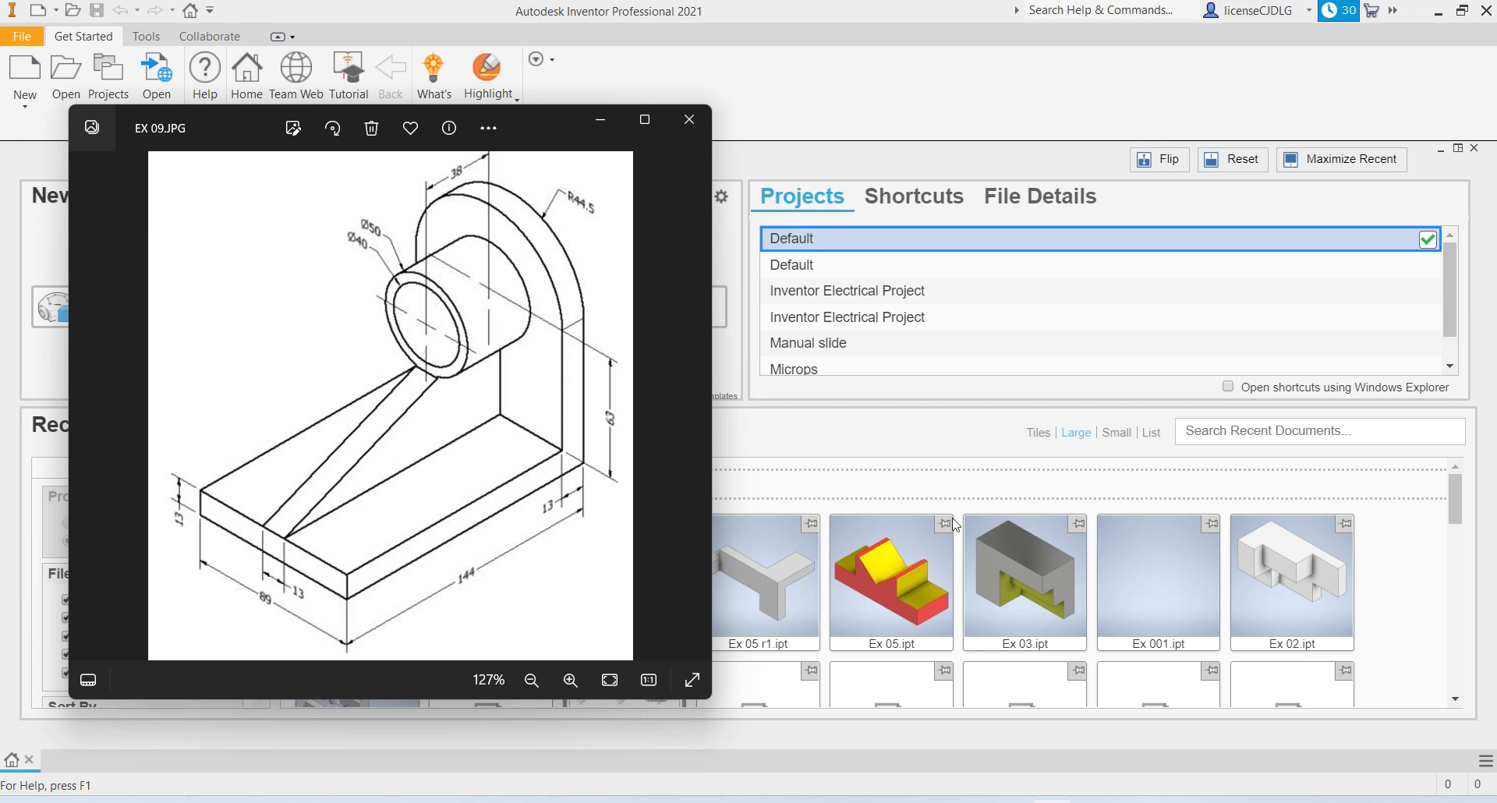
Put the reference drawing away and create a new part from the metric Standard (mm).ipt template.
{"action": "left_click", "coordinate": [630, 75]}
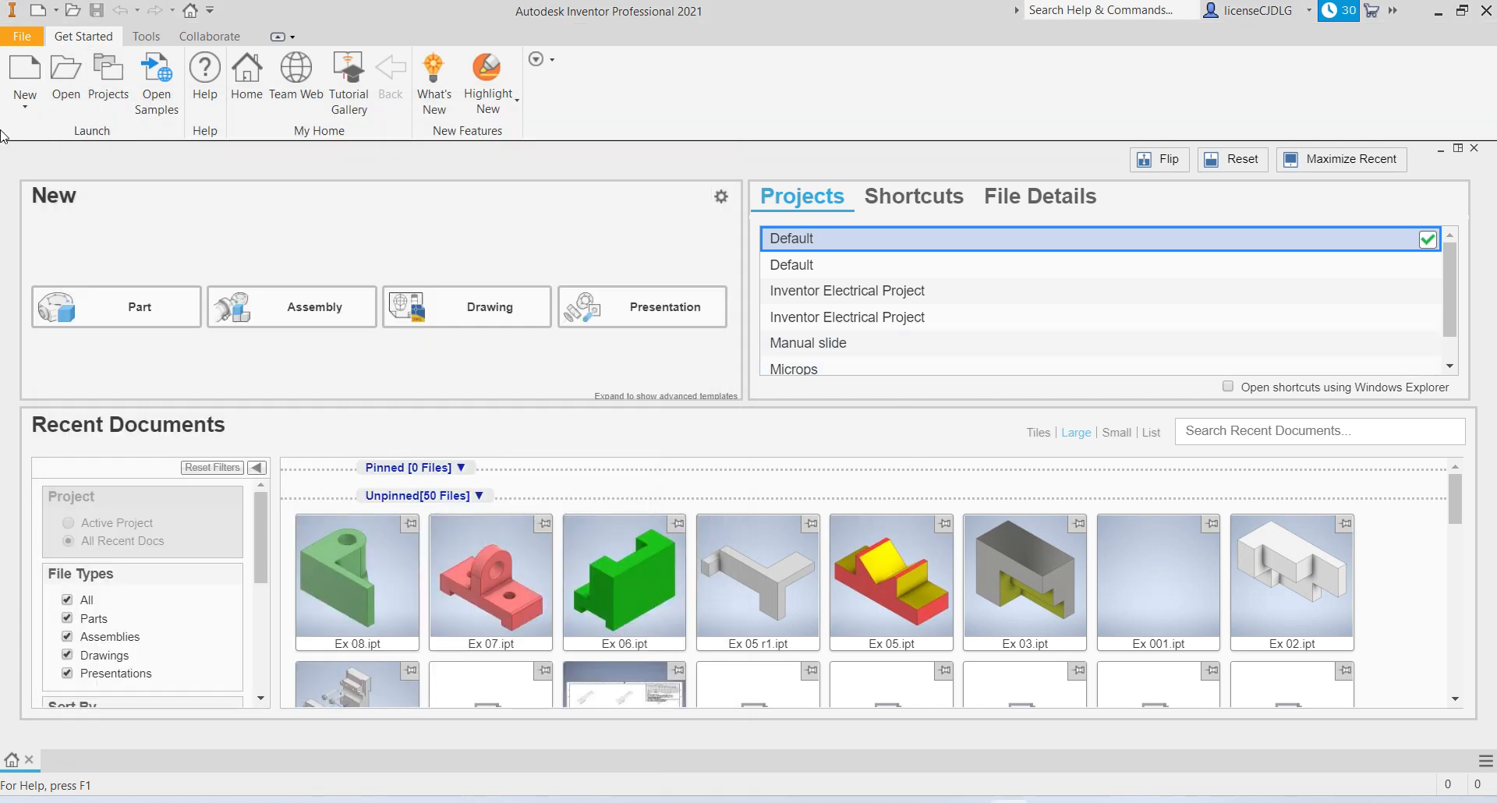
{"action": "left_click", "coordinate": [25, 74]}
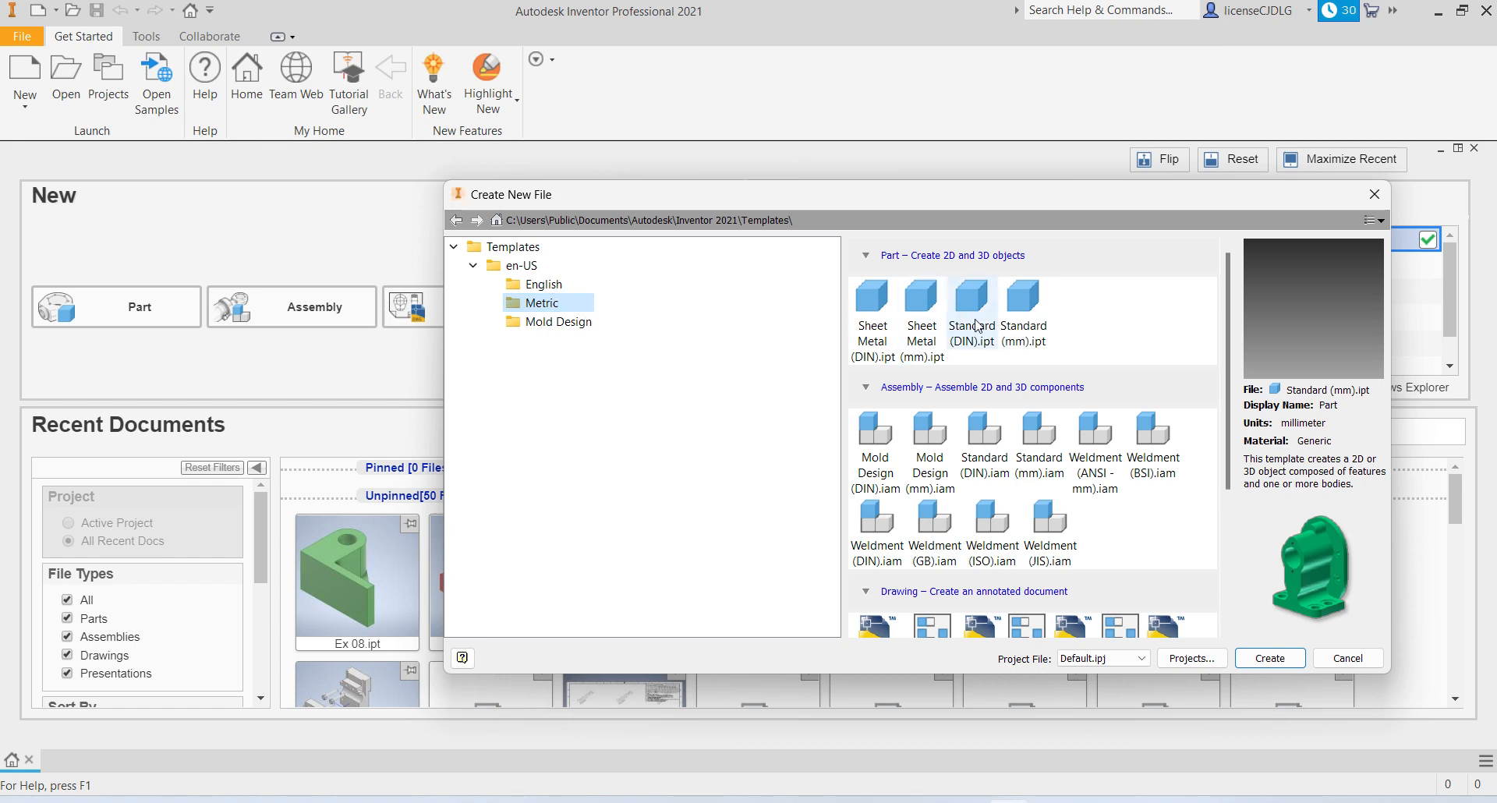
{"action": "left_click", "coordinate": [1028, 324]}
{"action": "left_click", "coordinate": [1275, 664]}
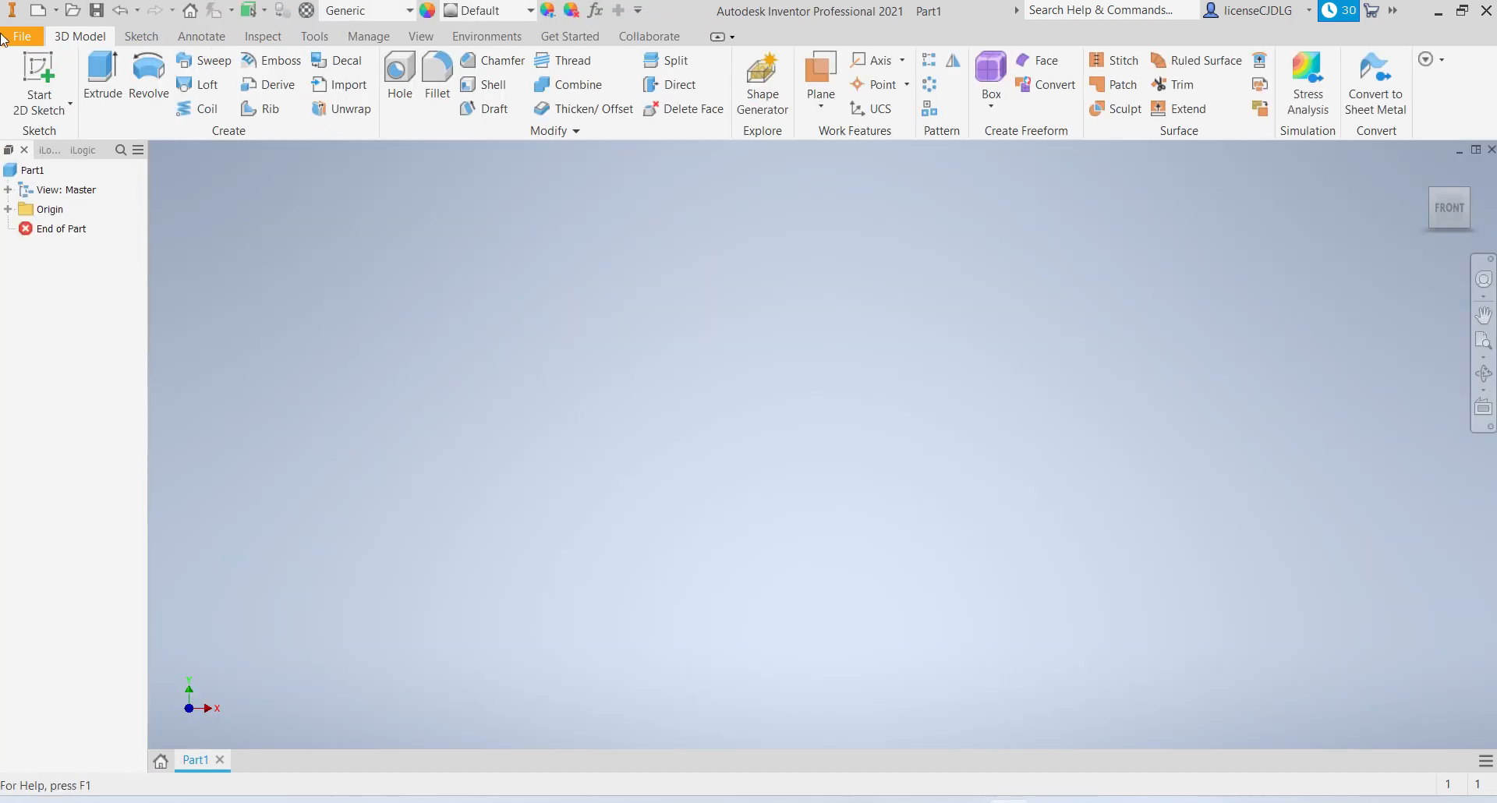
Sketch a two-point center rectangle 88 mm wide and 144 mm high on the front plane, centred on the origin.
{"action": "left_click", "coordinate": [35, 78]}
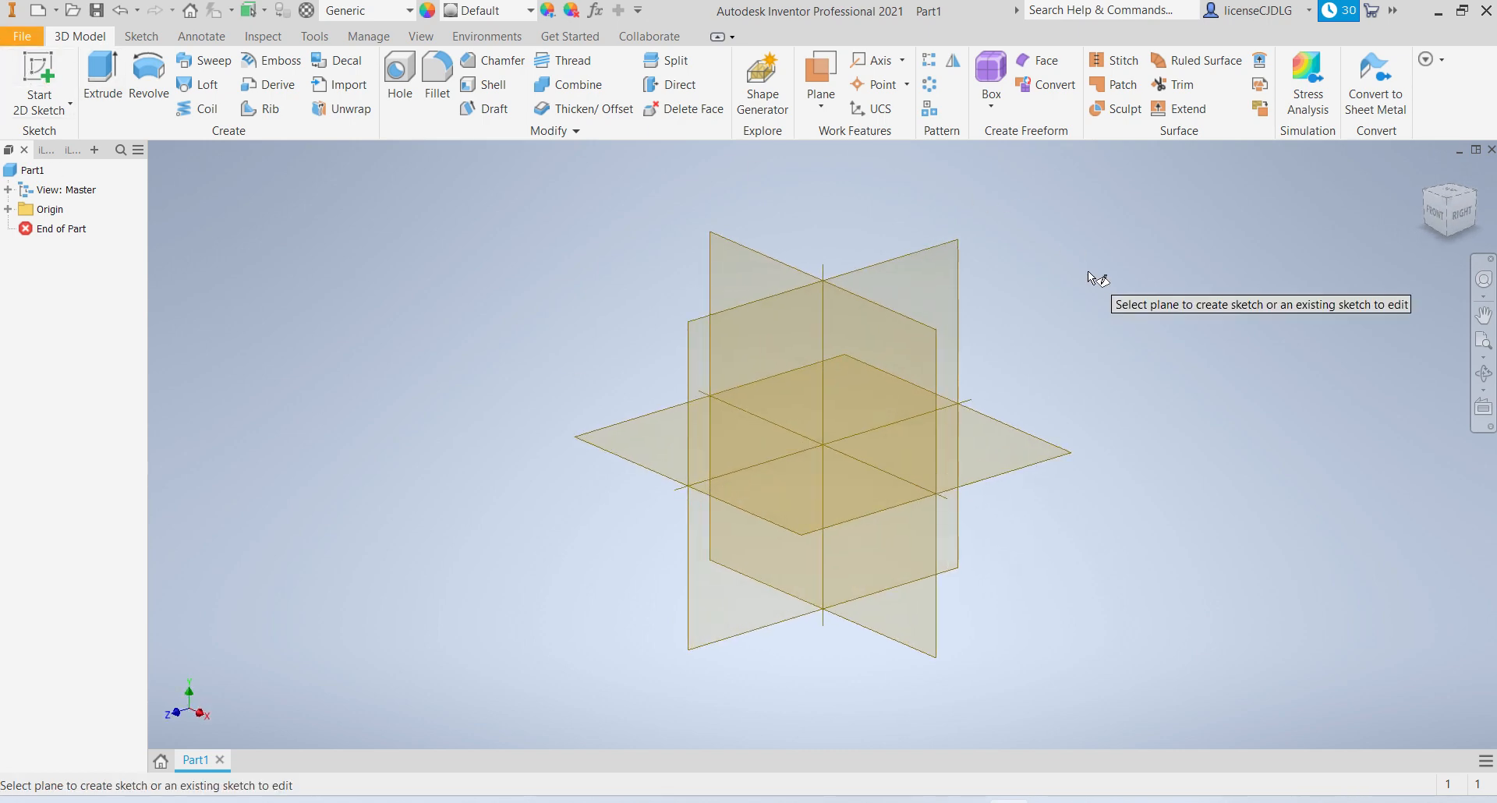
{"action": "left_click", "coordinate": [896, 323]}
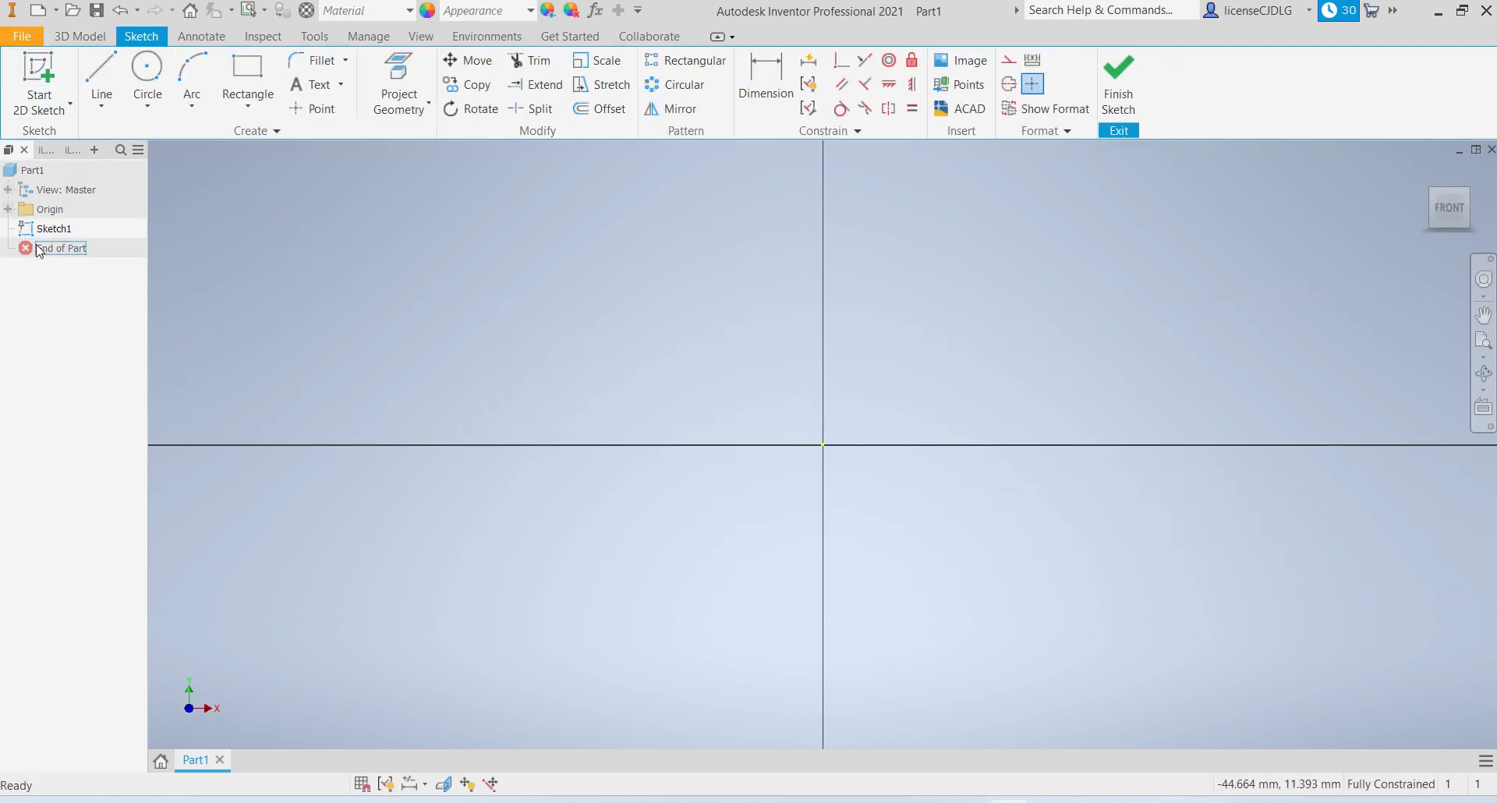
{"action": "left_click", "coordinate": [248, 100]}
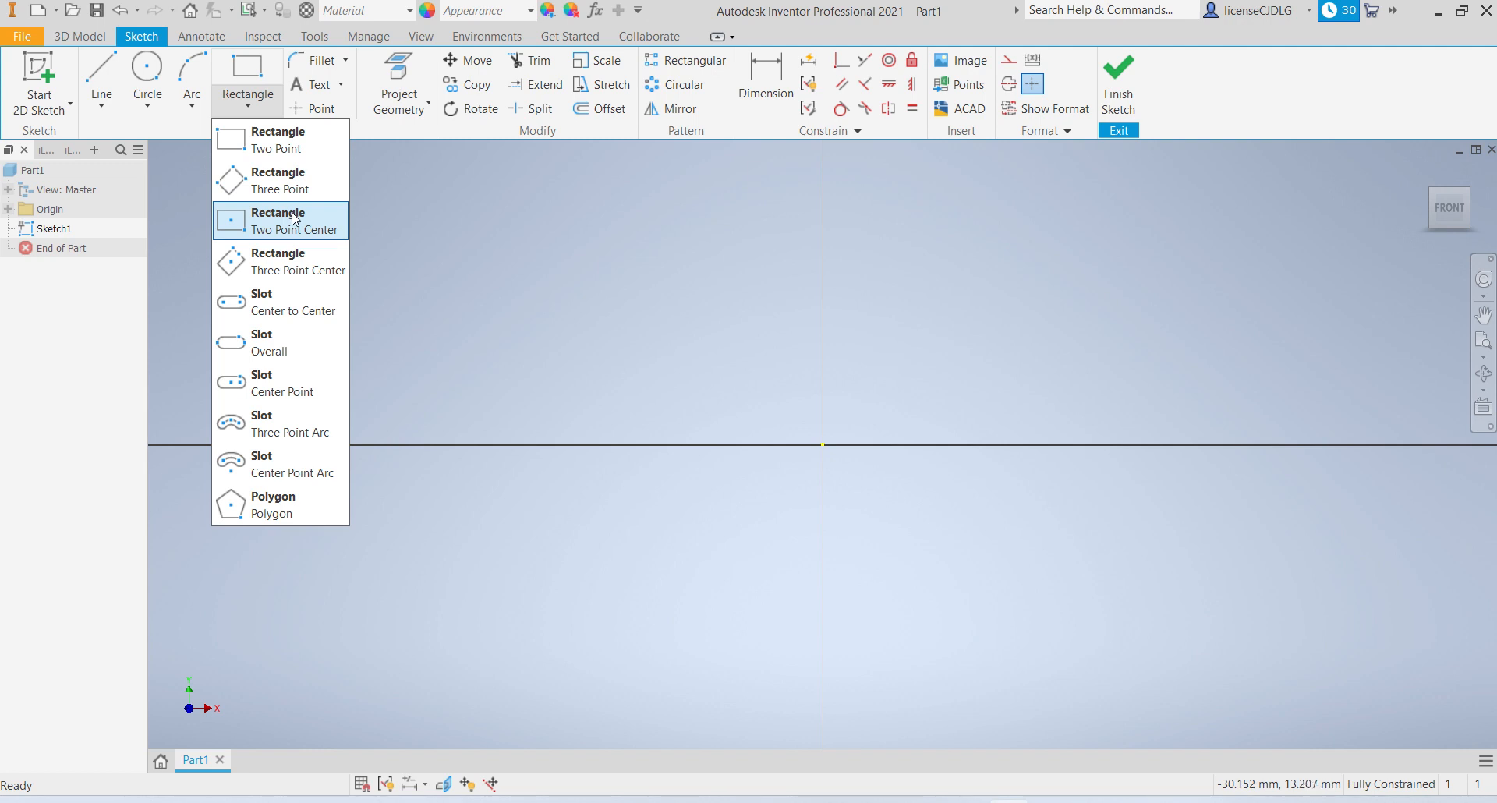
{"action": "left_click", "coordinate": [295, 218]}
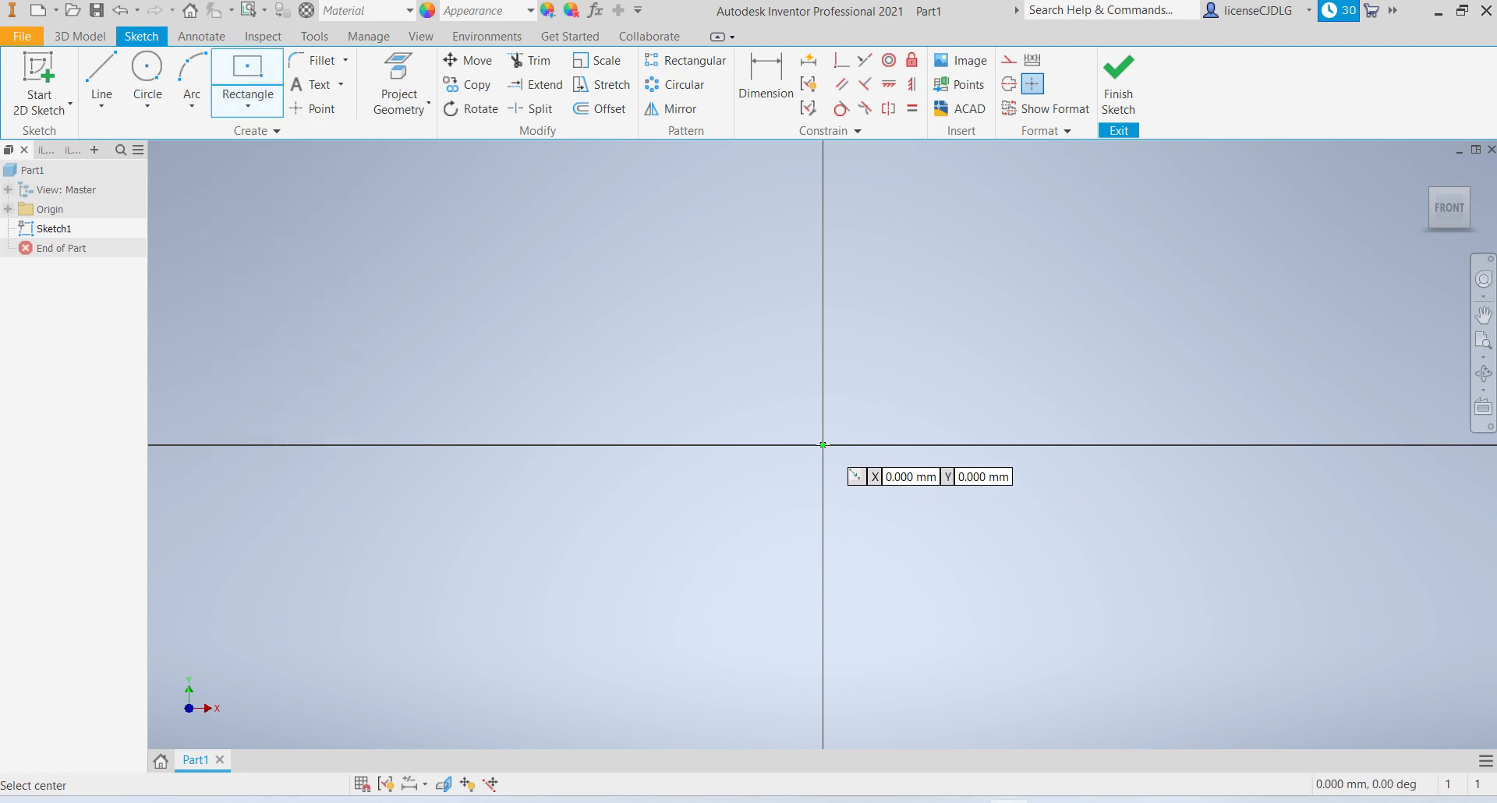
{"action": "left_click", "coordinate": [822, 444]}
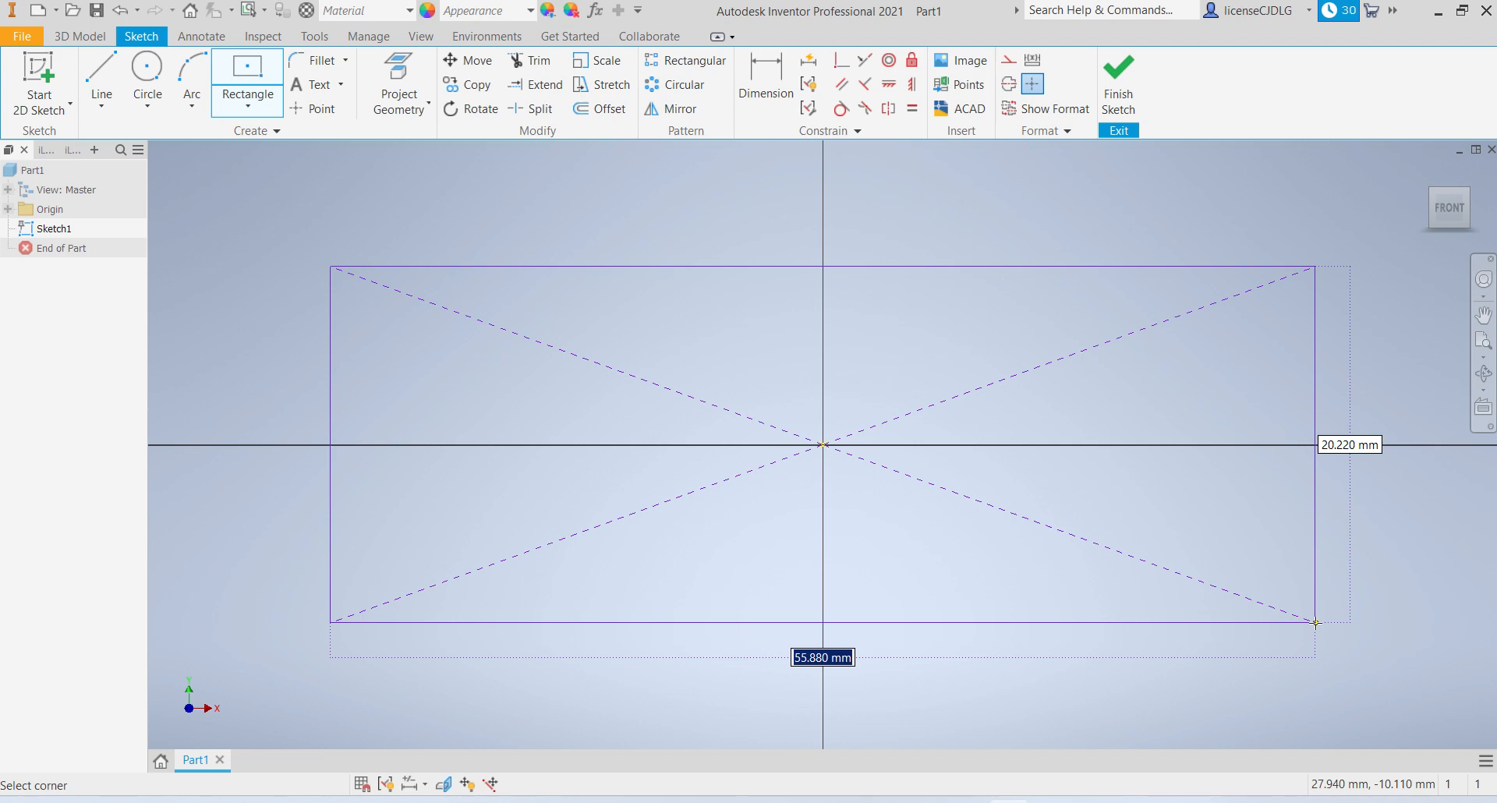
{"action": "type", "text": "88"}
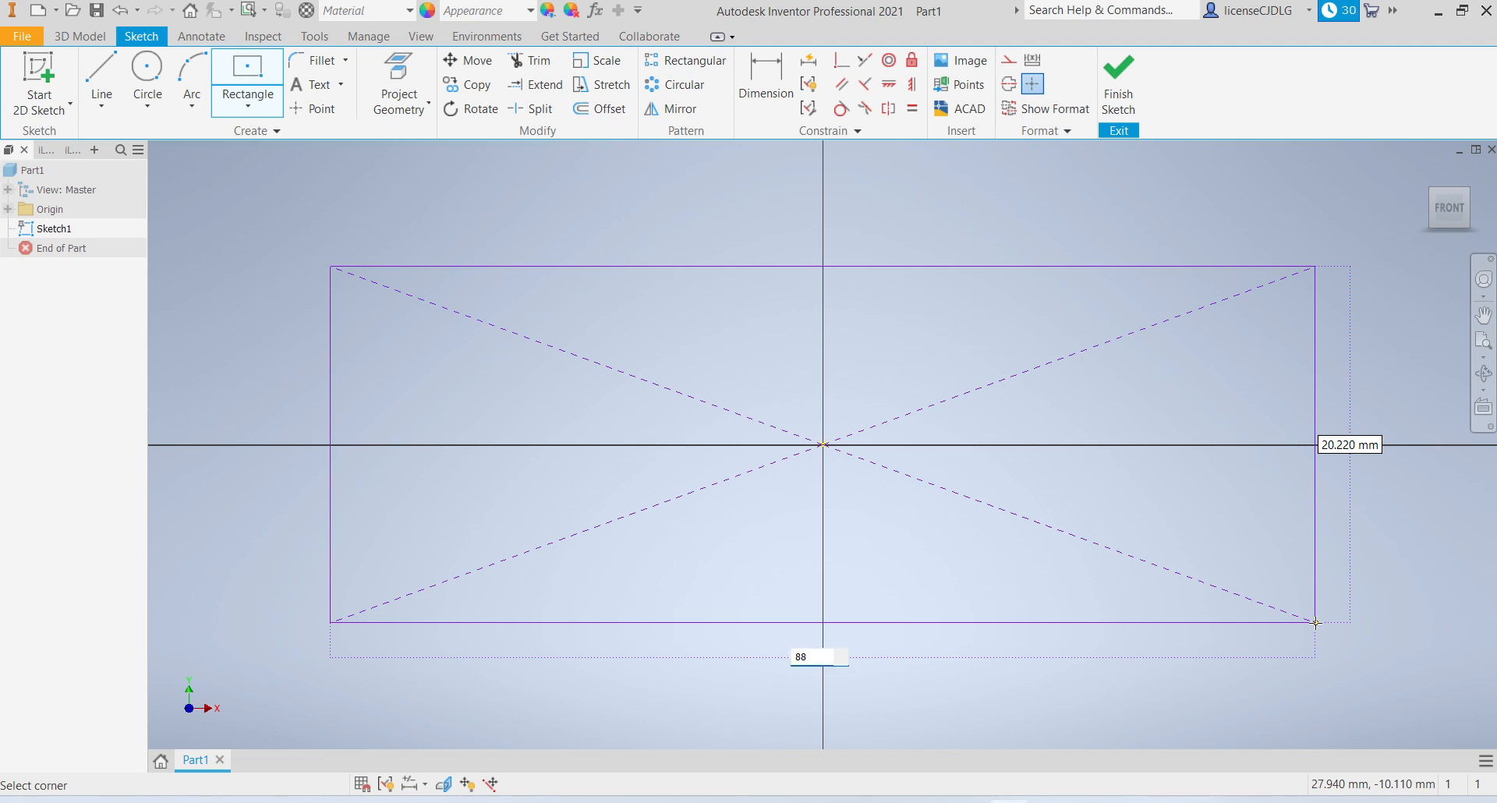
{"action": "key", "text": "Tab"}
{"action": "type", "text": "144"}
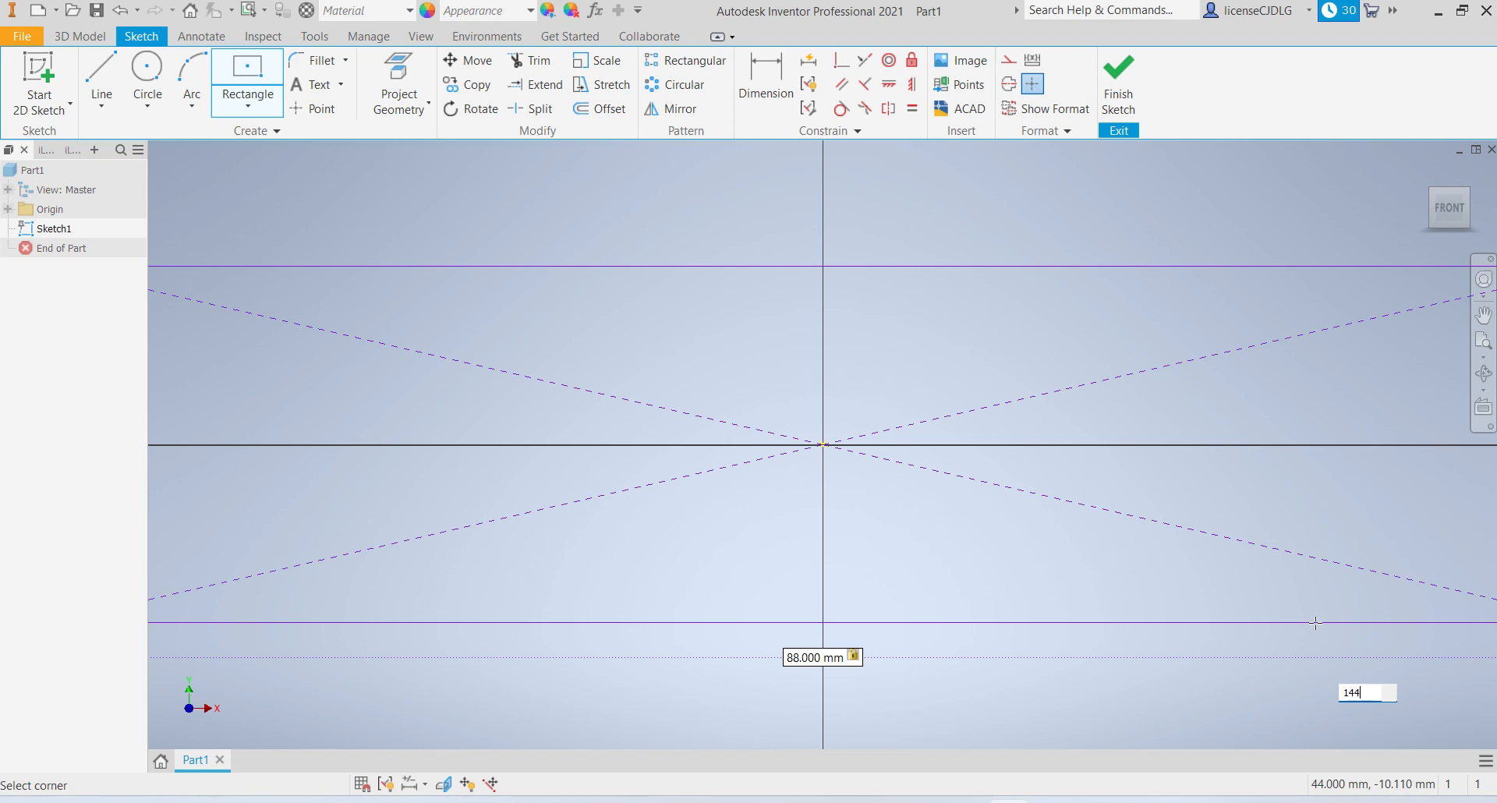
{"action": "key", "text": "Return"}
Set the rectangle's width dimension to 89 mm.
{"action": "scroll", "coordinate": [1169, 578], "scroll_direction": "up", "scroll_amount": 4}
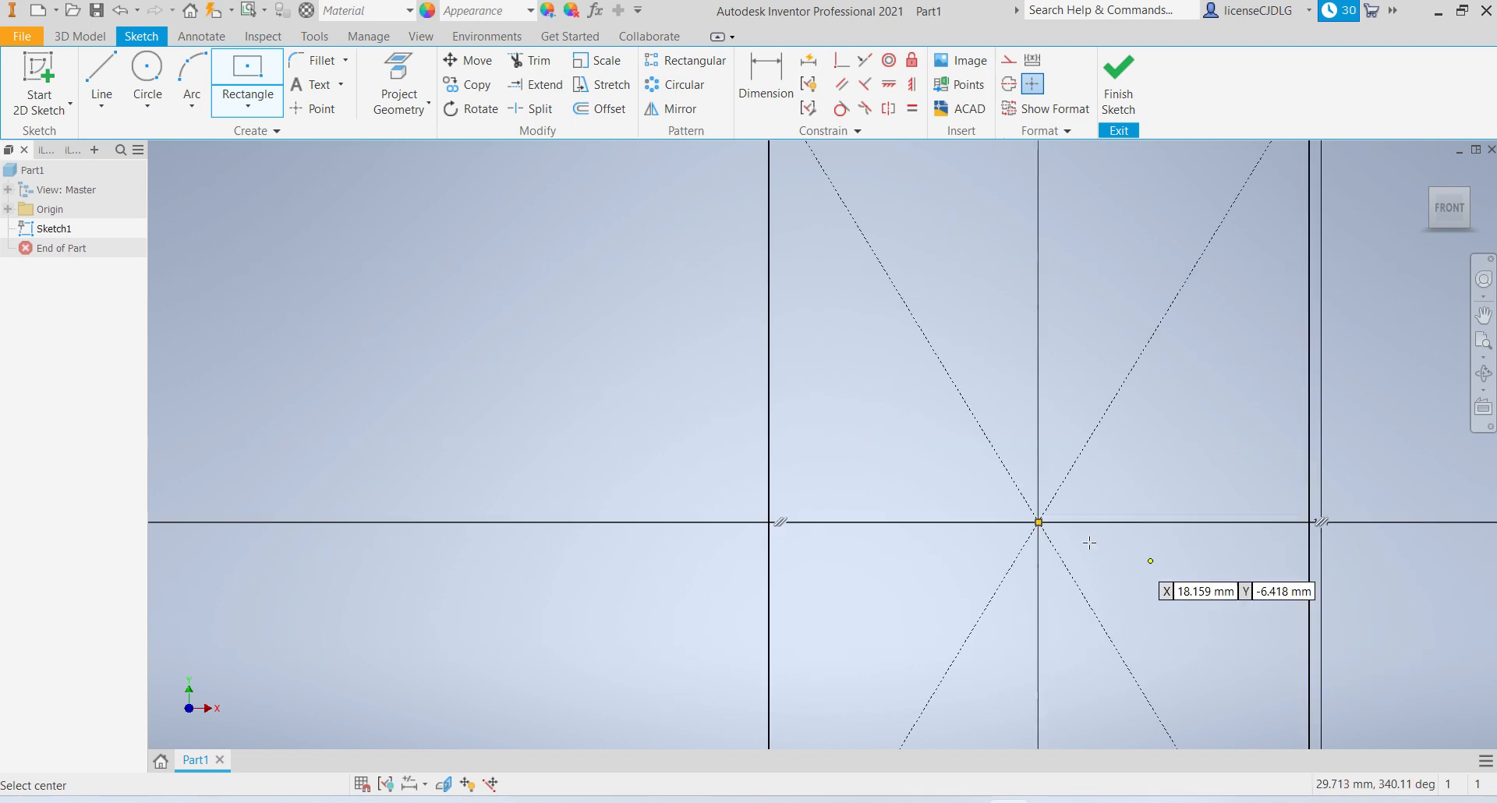
{"action": "middle_click_drag", "start_coordinate": [1078, 562], "coordinate": [887, 469]}
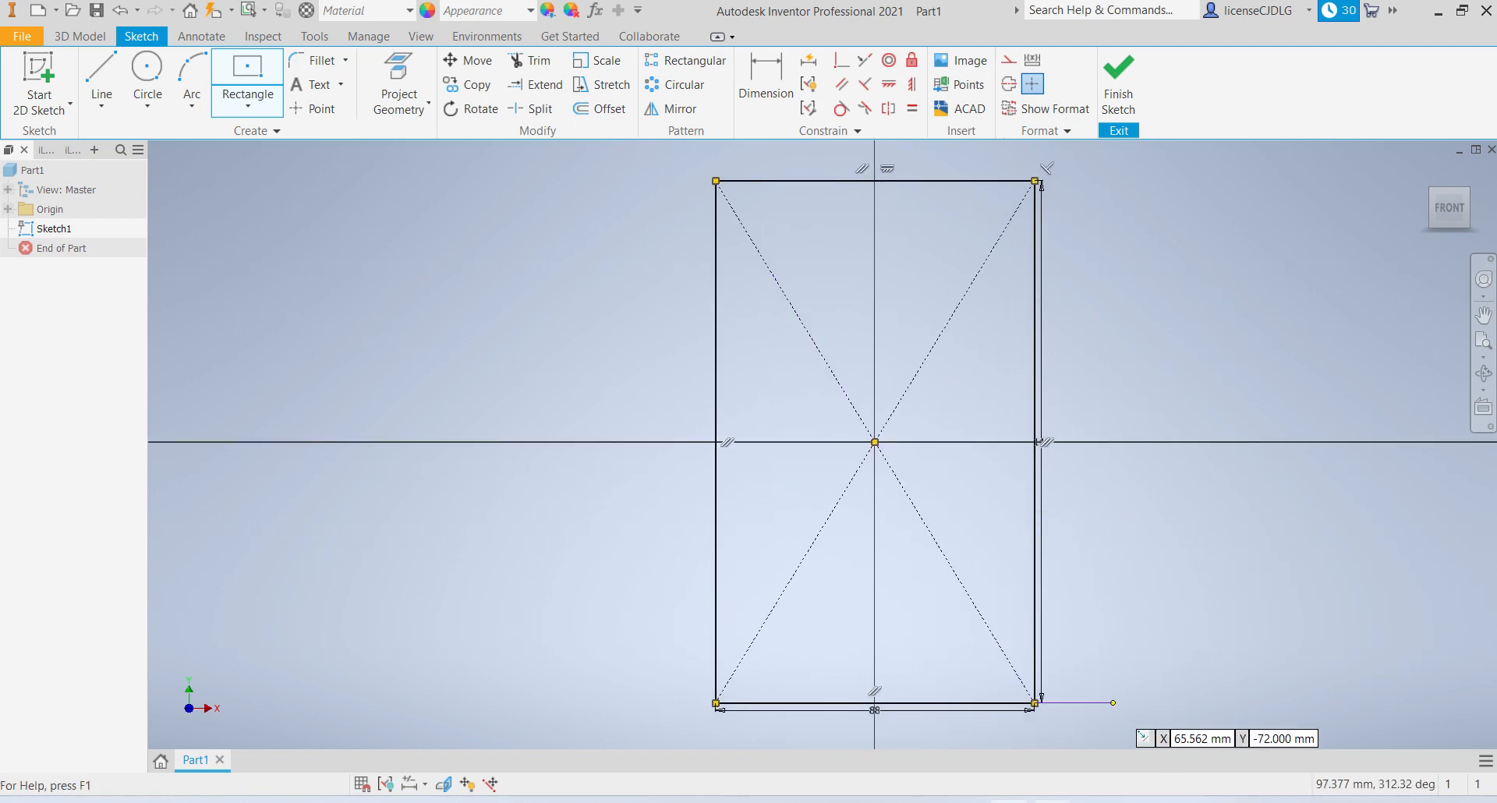
{"action": "left_click", "coordinate": [1052, 802]}
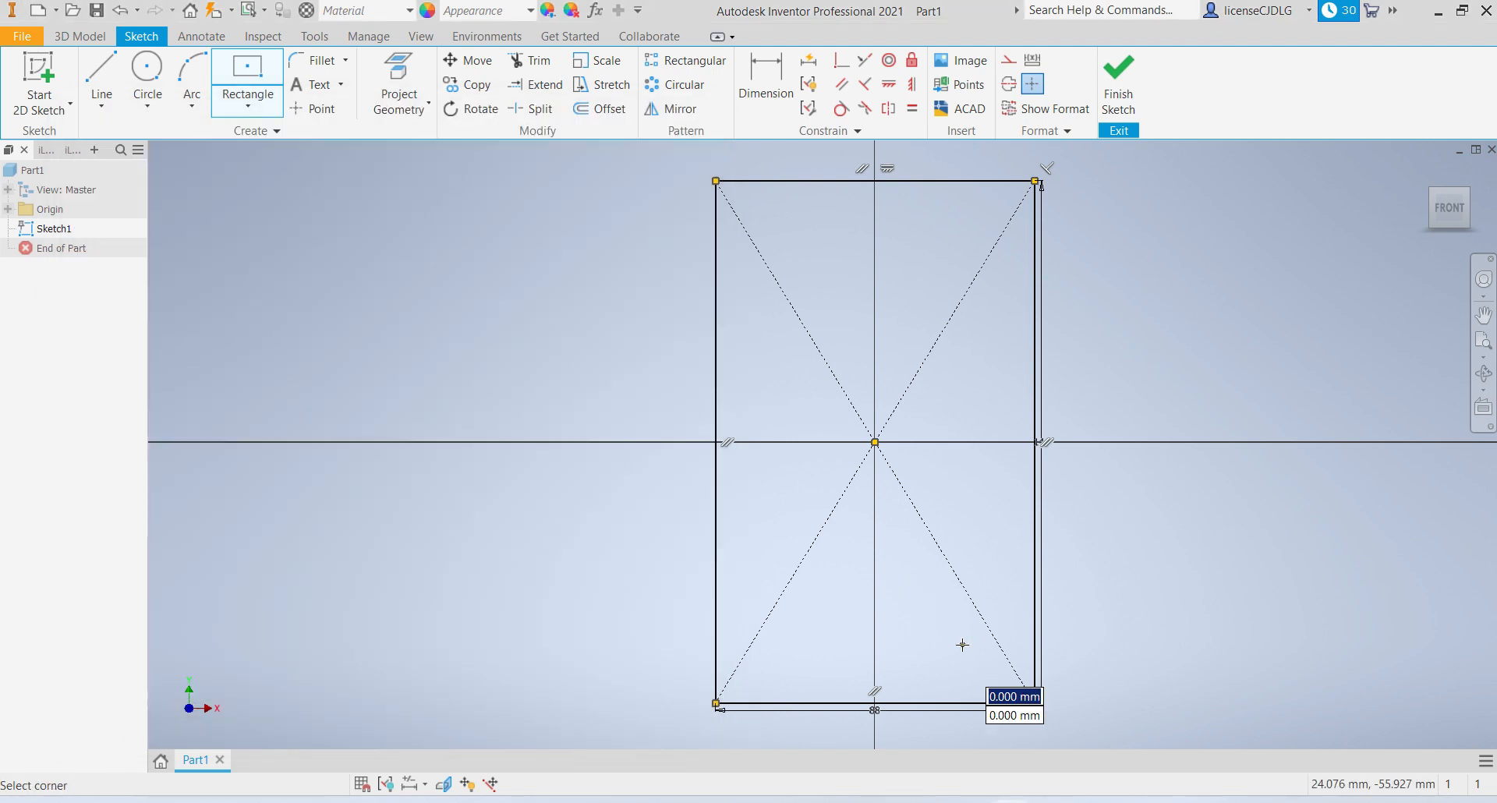
{"action": "left_click", "coordinate": [962, 644]}
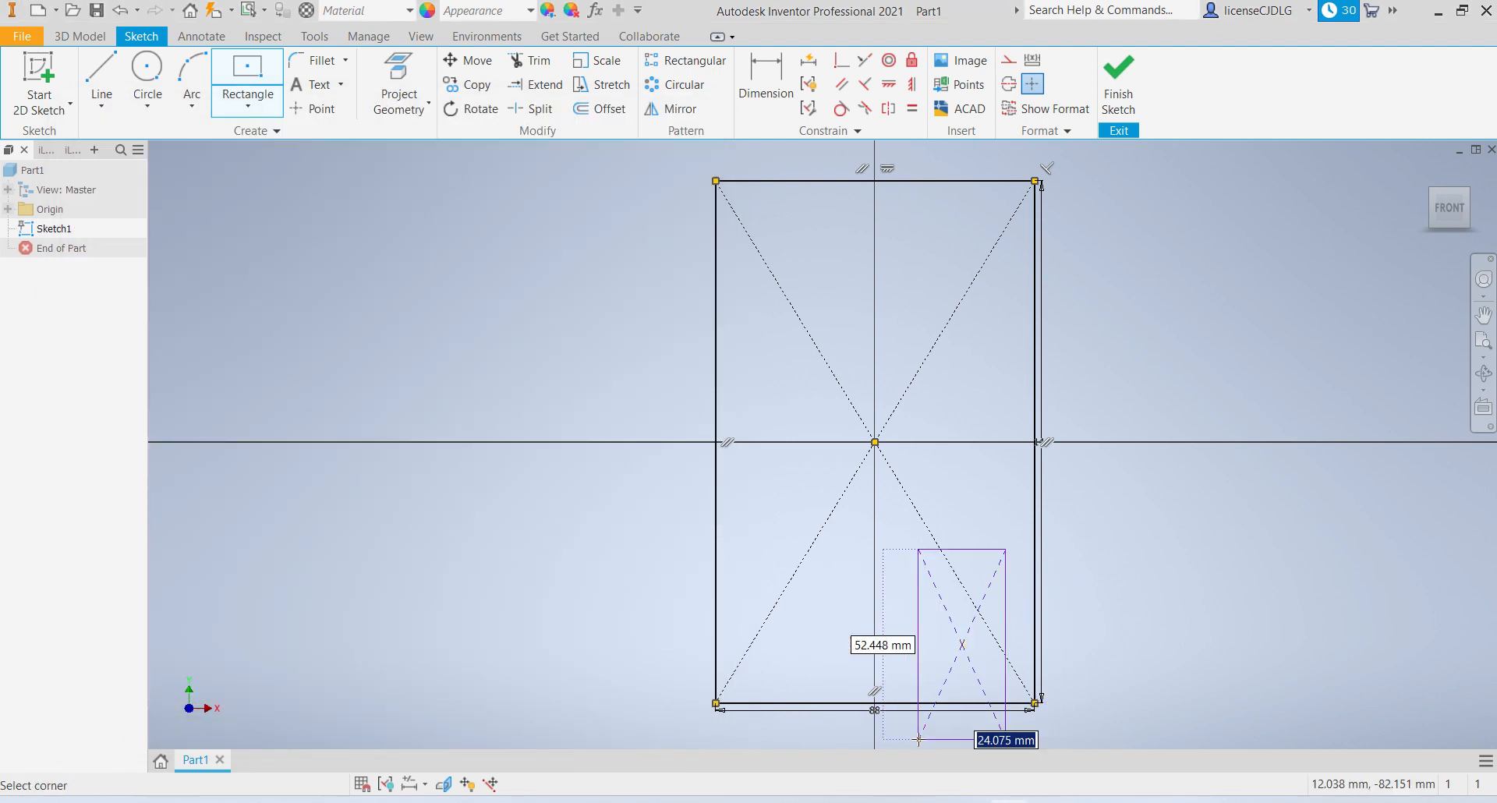
{"action": "key", "text": "Escape"}
{"action": "double_click", "coordinate": [875, 710]}
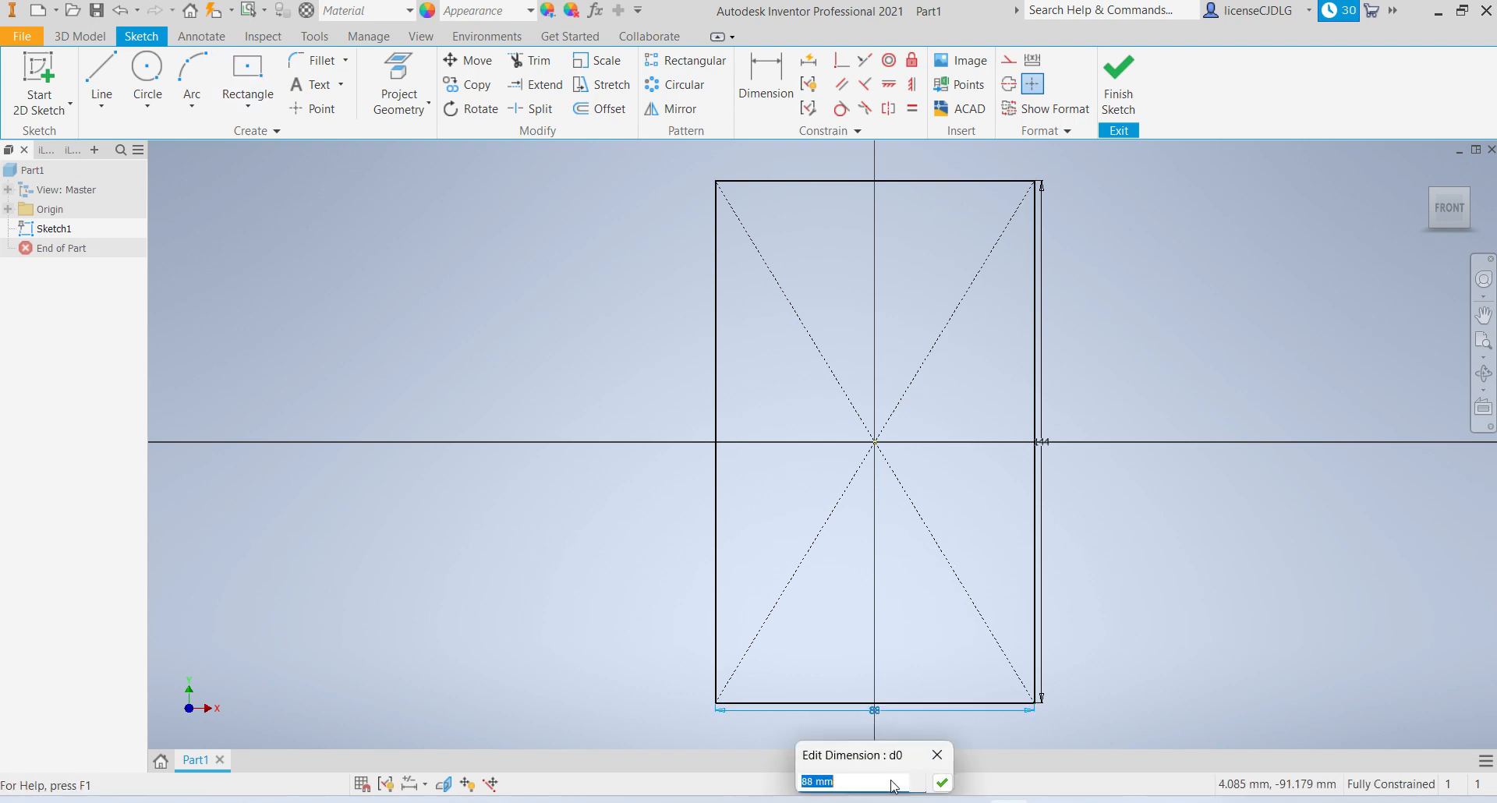
{"action": "type", "text": "89"}
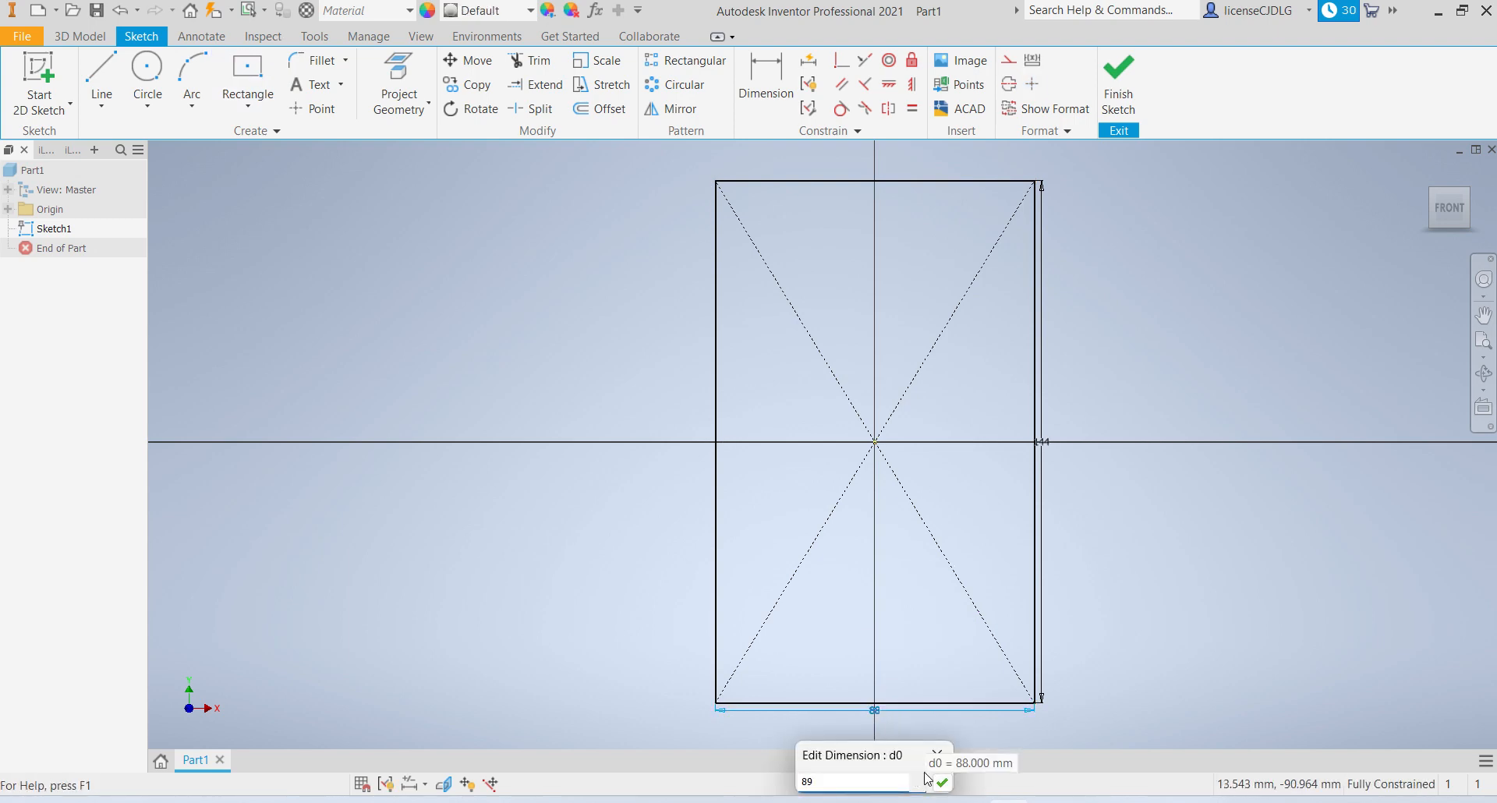
{"action": "left_click", "coordinate": [940, 782]}
Finish the sketch and extrude the rectangle 13 mm into a base plate.
{"action": "left_click", "coordinate": [1108, 94]}
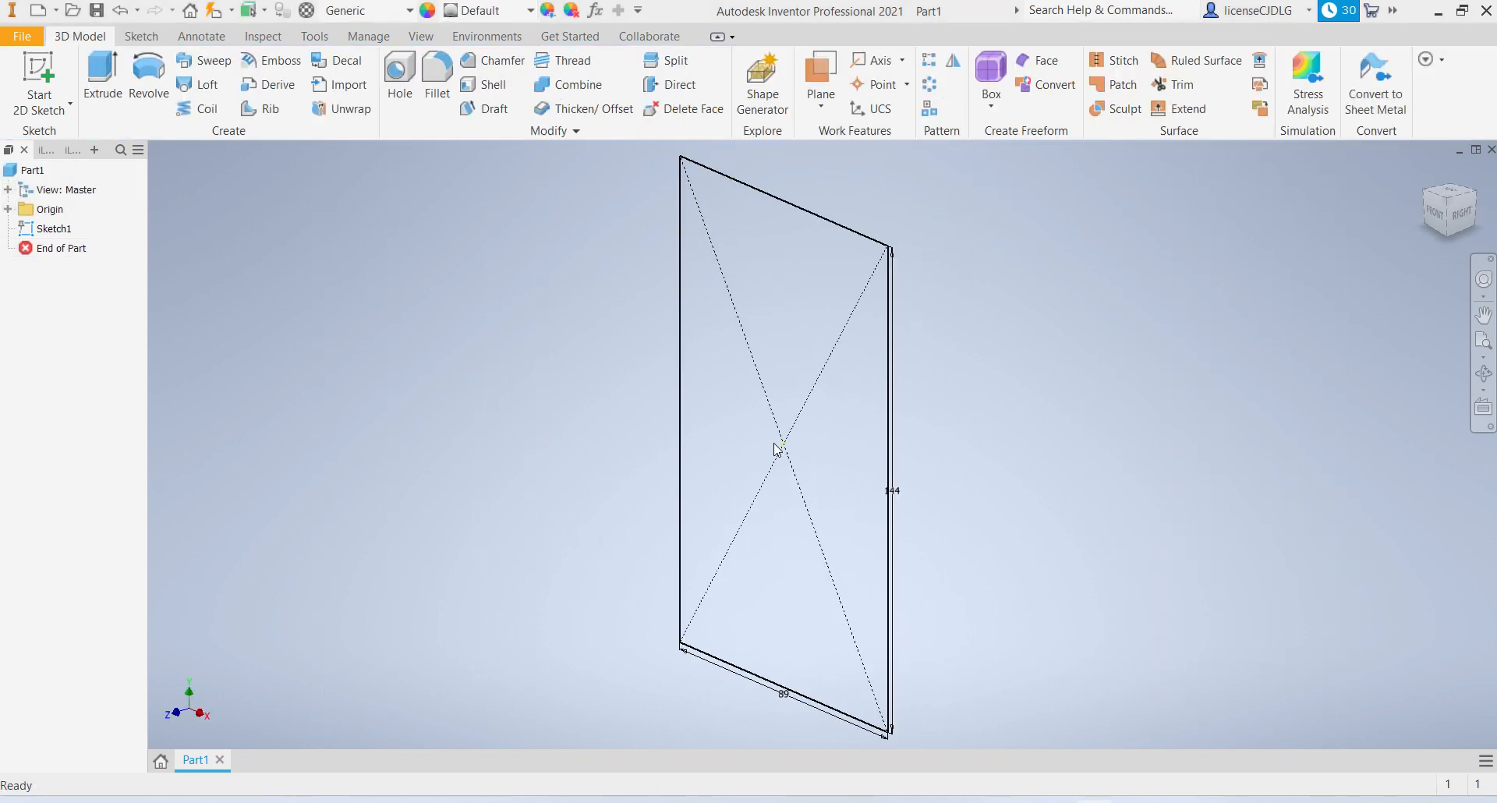
{"action": "left_click", "coordinate": [103, 78]}
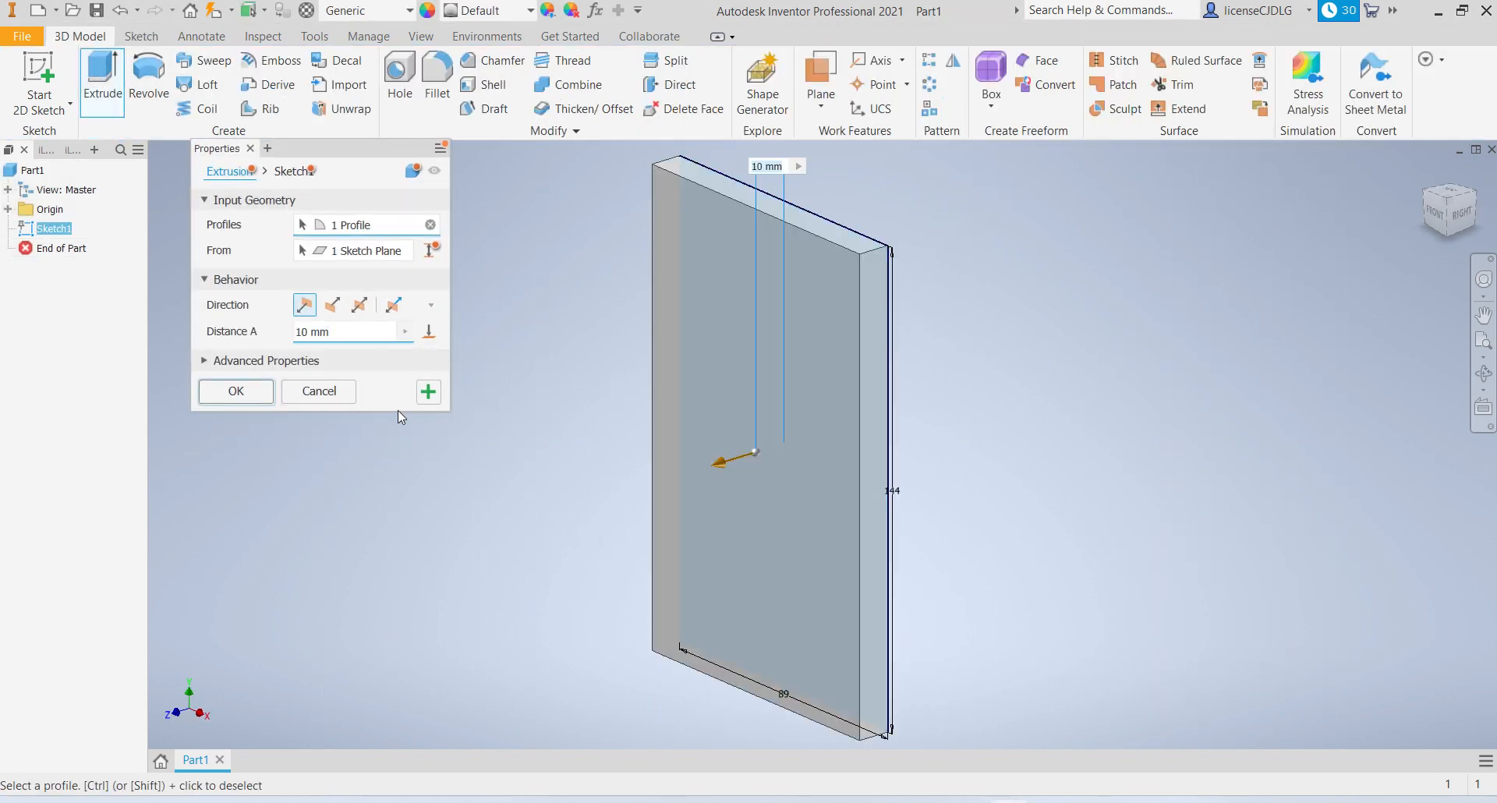
{"action": "type", "text": "12"}
{"action": "key", "text": "Return"}
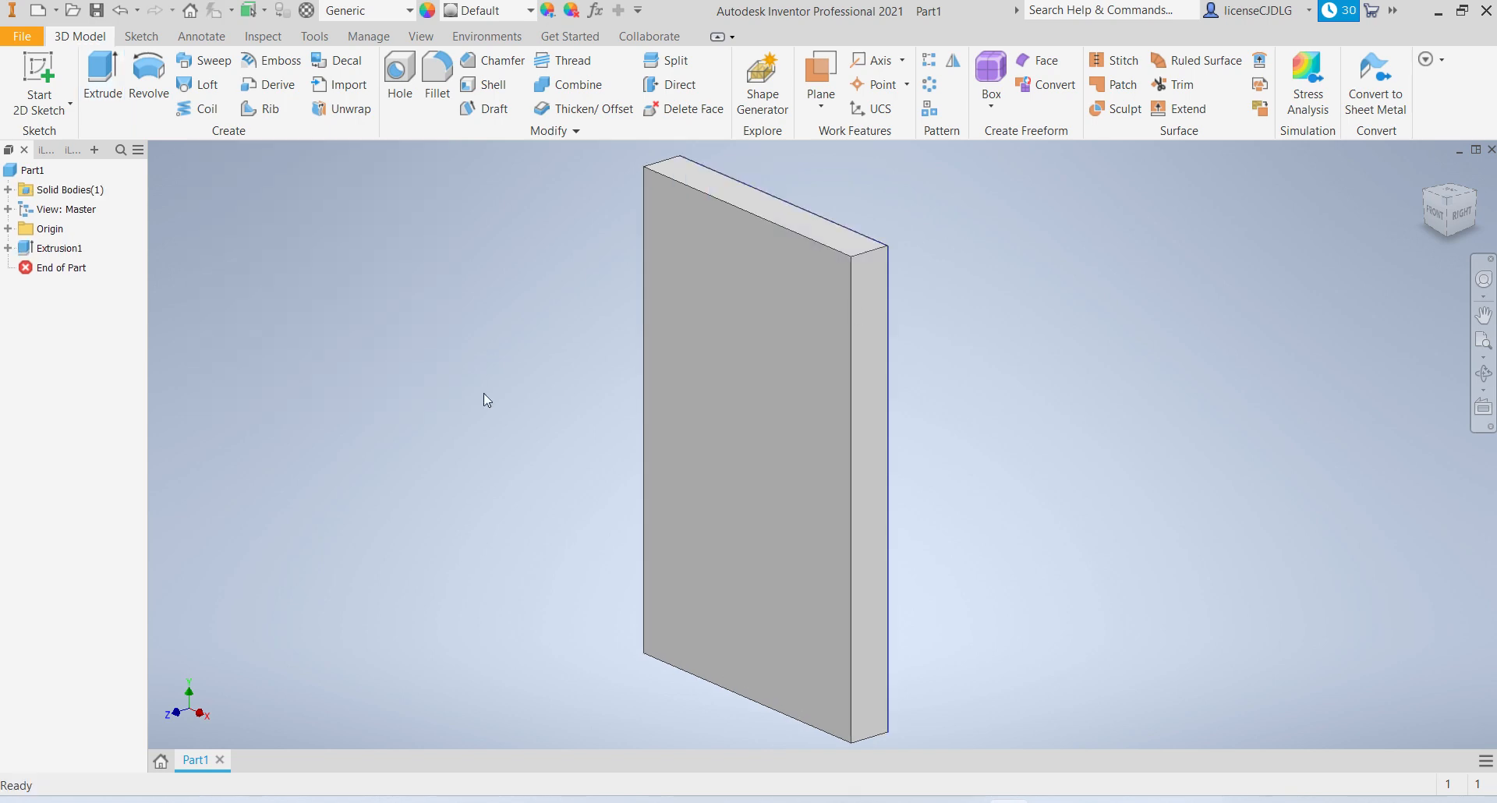
Check the reference drawing for the upright, and start a new sketch on the plate's narrow 89 mm end face.
{"action": "scroll", "coordinate": [840, 318], "scroll_direction": "up", "scroll_amount": 5}
{"action": "scroll", "coordinate": [883, 426], "scroll_direction": "down", "scroll_amount": 7}
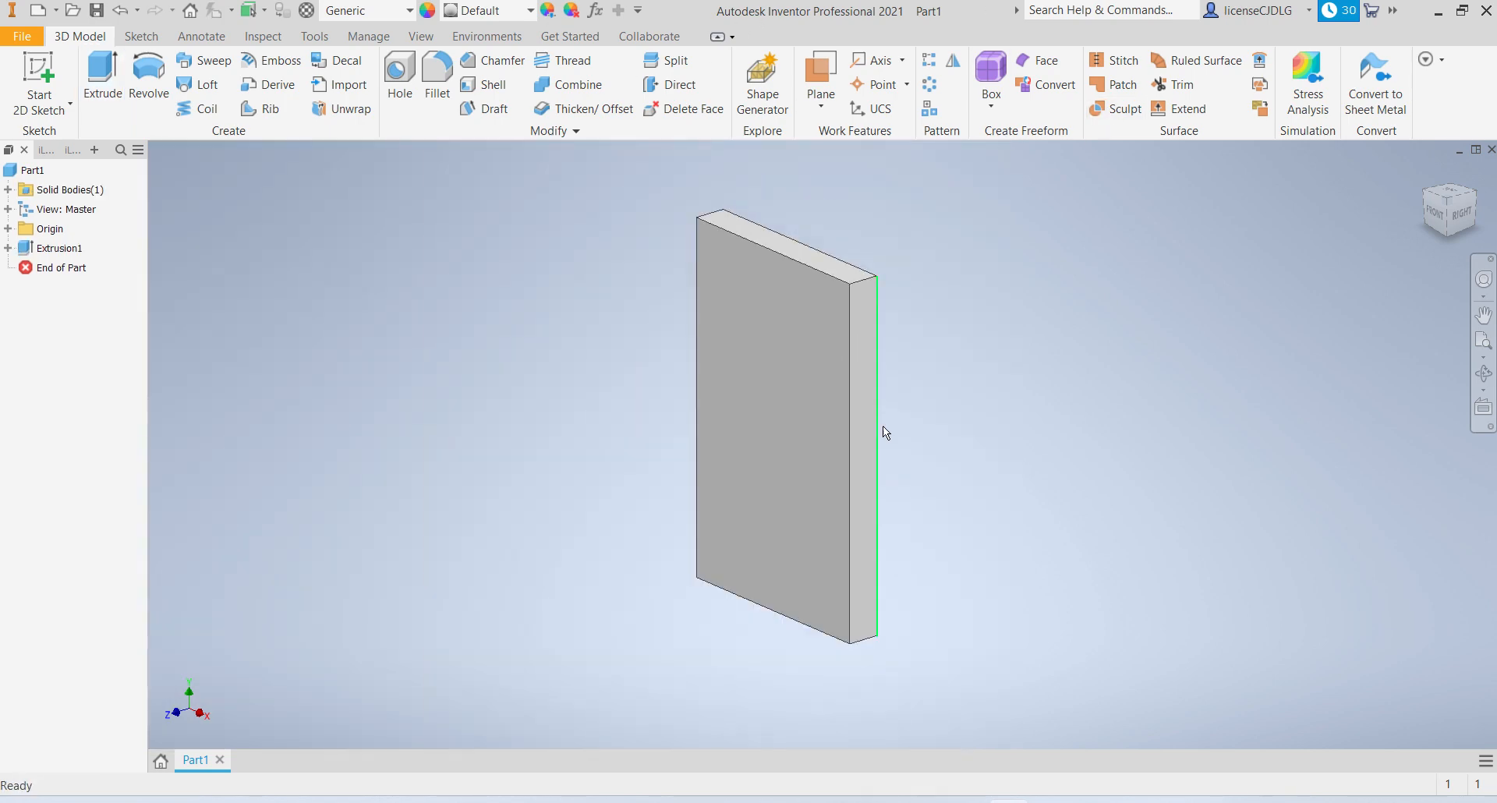
{"action": "left_click", "coordinate": [1051, 801]}
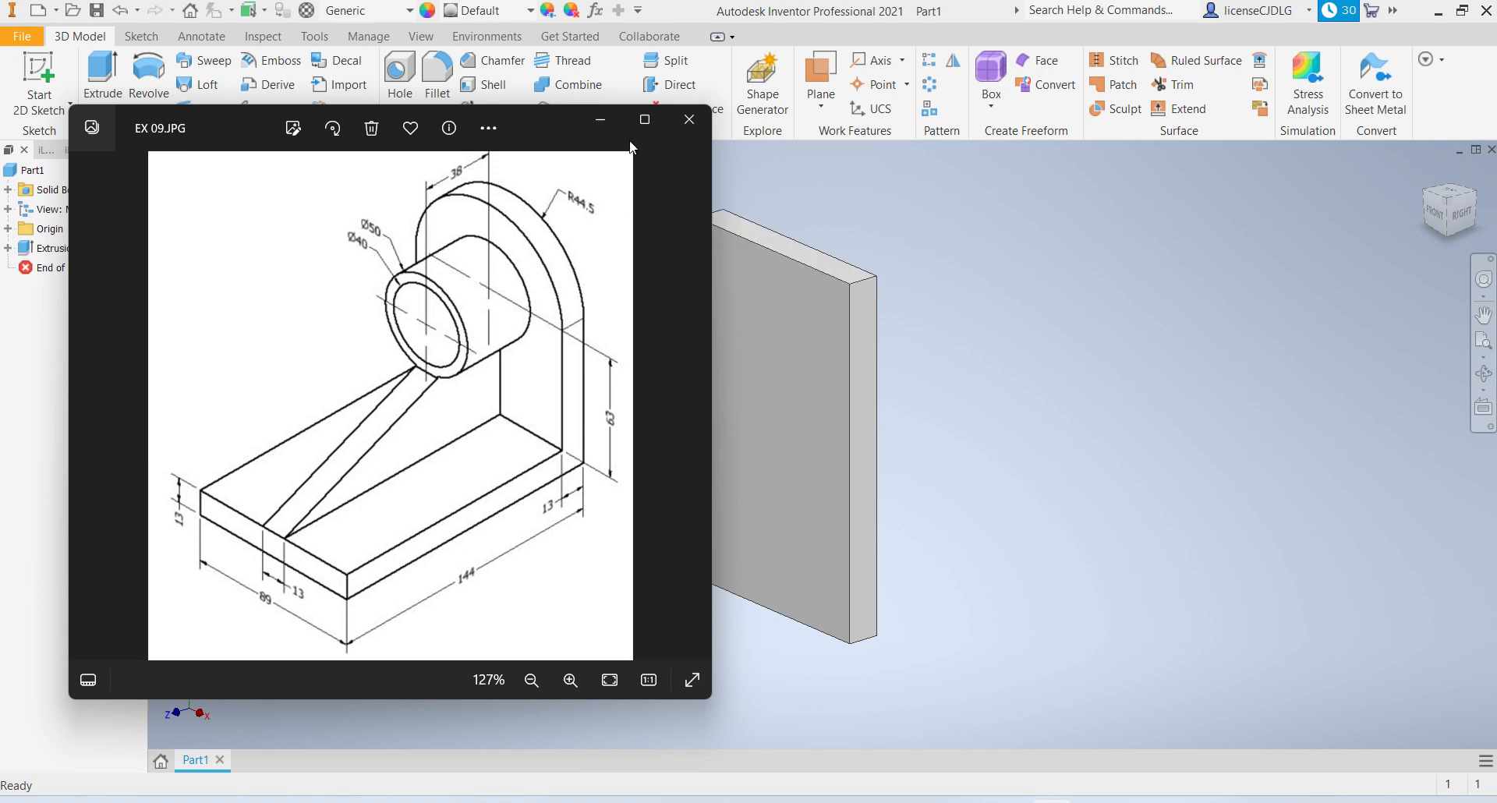
{"action": "left_click", "coordinate": [600, 125]}
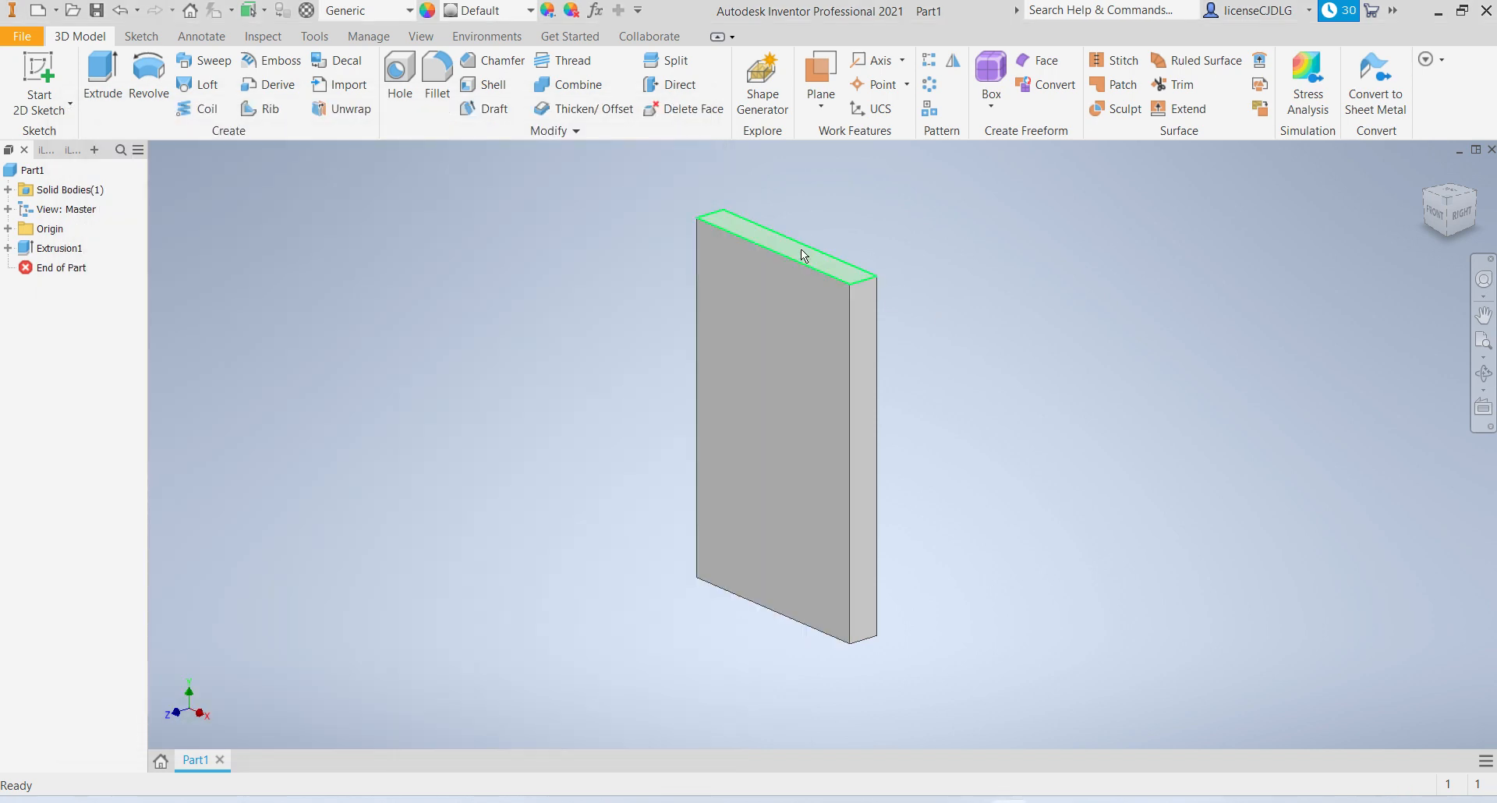
{"action": "scroll", "coordinate": [849, 334], "scroll_direction": "down", "scroll_amount": 5}
{"action": "scroll", "coordinate": [854, 354], "scroll_direction": "up", "scroll_amount": 5}
{"action": "middle_click_drag", "start_coordinate": [873, 432], "coordinate": [796, 522], "text": "shift"}
{"action": "scroll", "coordinate": [806, 579], "scroll_direction": "down", "scroll_amount": 3}
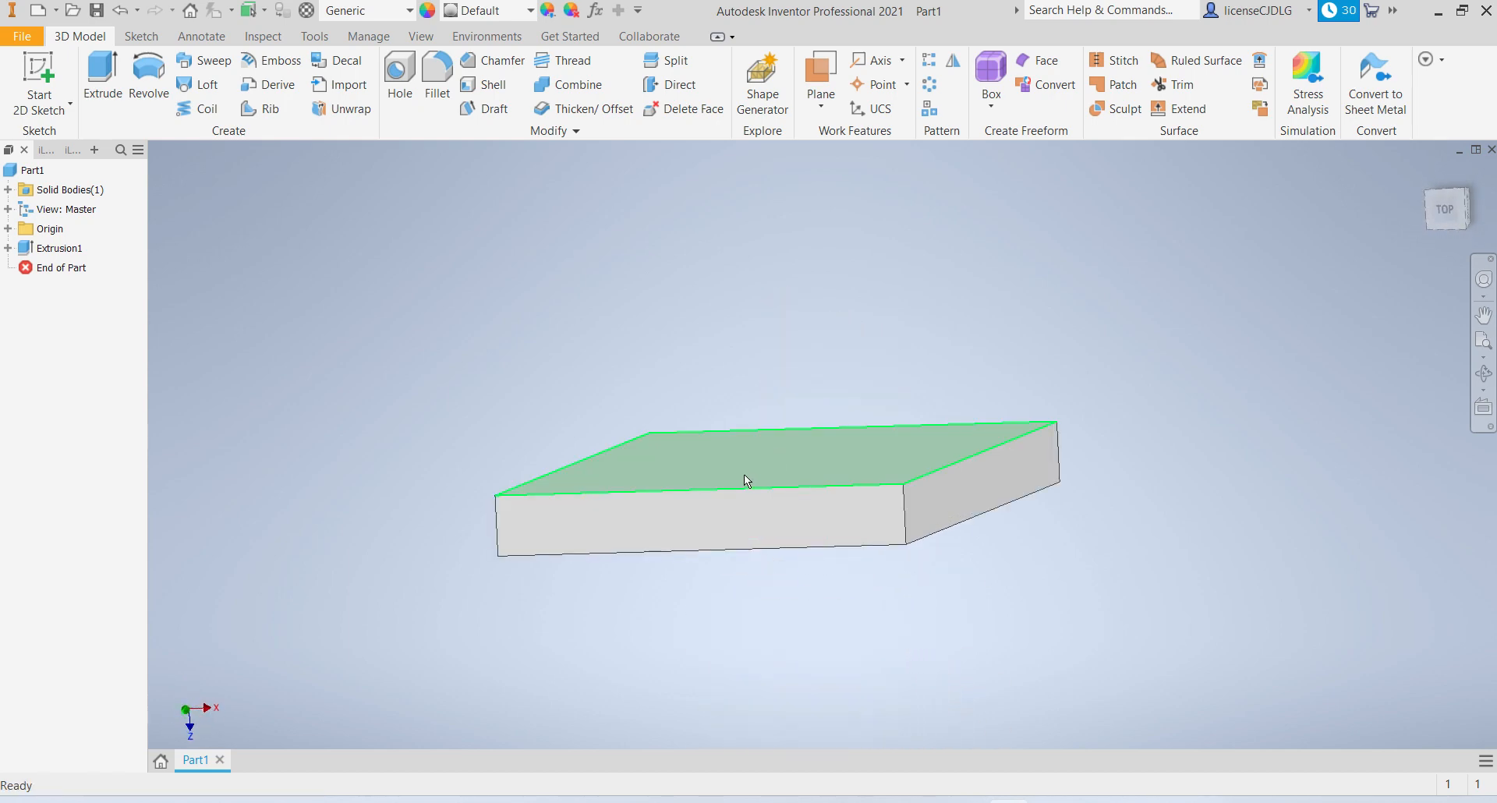
{"action": "left_click", "coordinate": [729, 521]}
{"action": "left_click", "coordinate": [849, 512]}
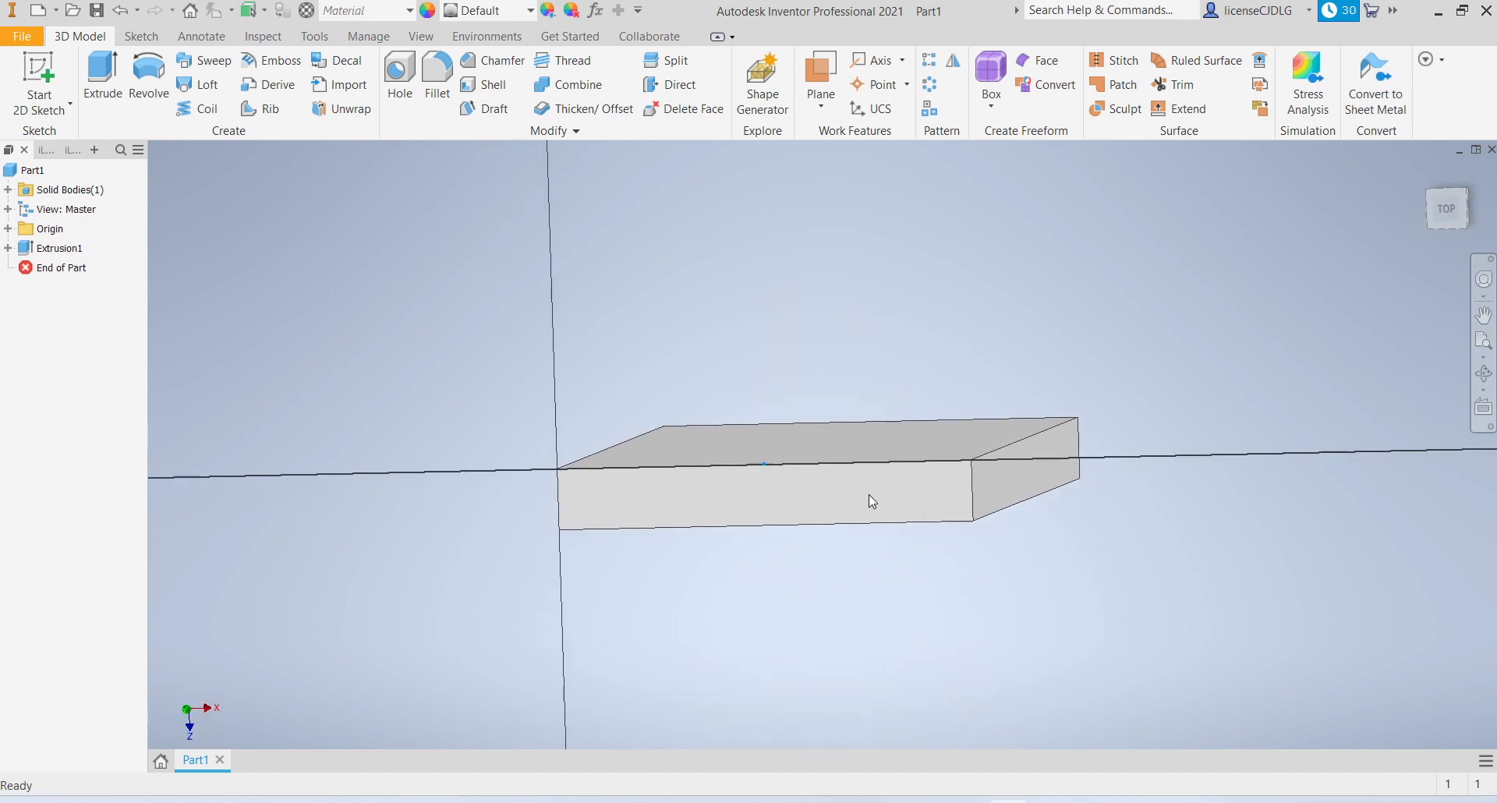
Draw a circle with a diameter of 89 mm above the plate's end face.
{"action": "scroll", "coordinate": [785, 363], "scroll_direction": "up", "scroll_amount": 5}
{"action": "scroll", "coordinate": [798, 289], "scroll_direction": "down", "scroll_amount": 6}
{"action": "scroll", "coordinate": [744, 426], "scroll_direction": "up", "scroll_amount": 5}
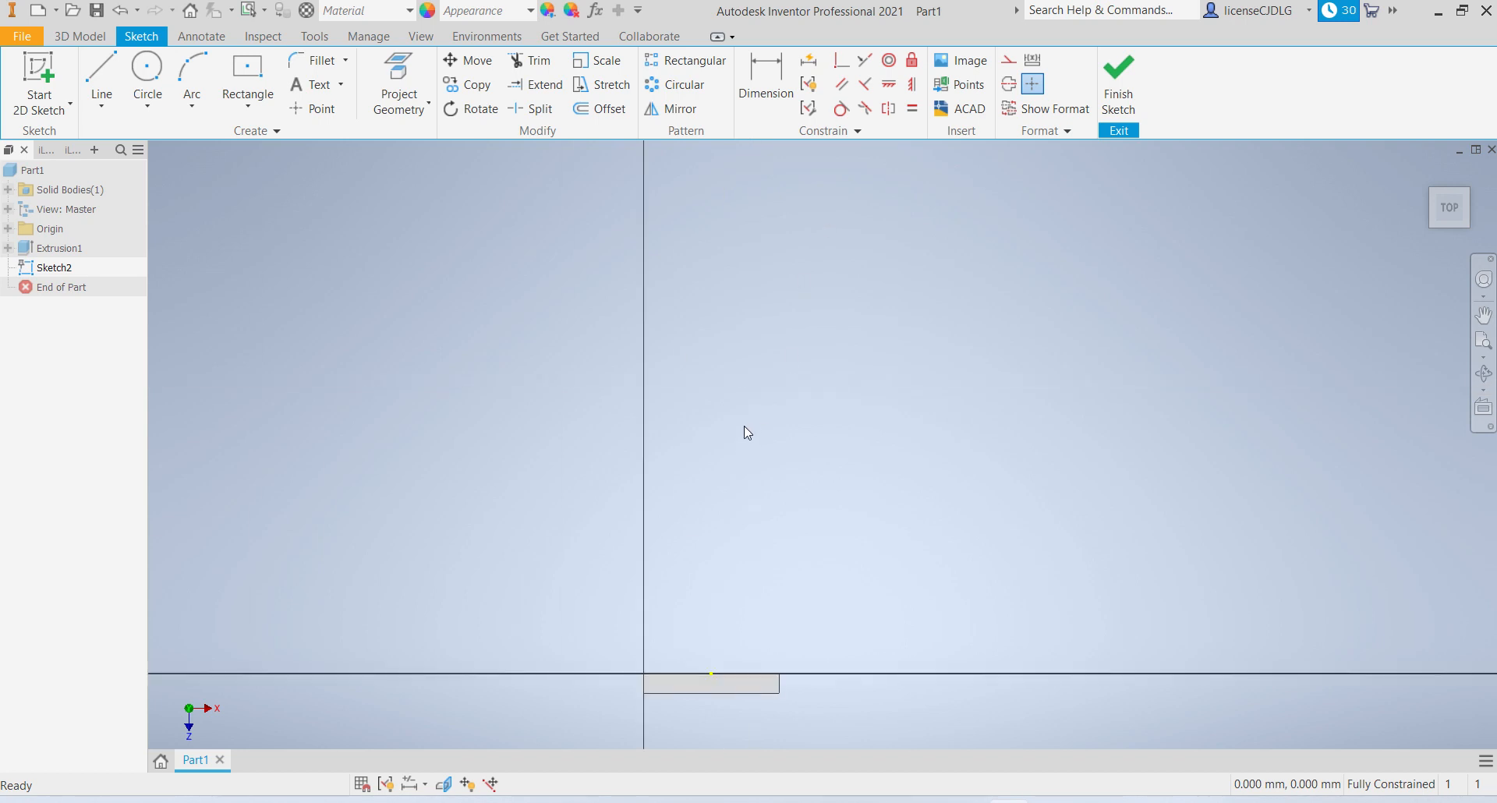
{"action": "scroll", "coordinate": [692, 638], "scroll_direction": "down", "scroll_amount": 4}
{"action": "scroll", "coordinate": [692, 633], "scroll_direction": "up", "scroll_amount": 5}
{"action": "scroll", "coordinate": [695, 683], "scroll_direction": "down", "scroll_amount": 4}
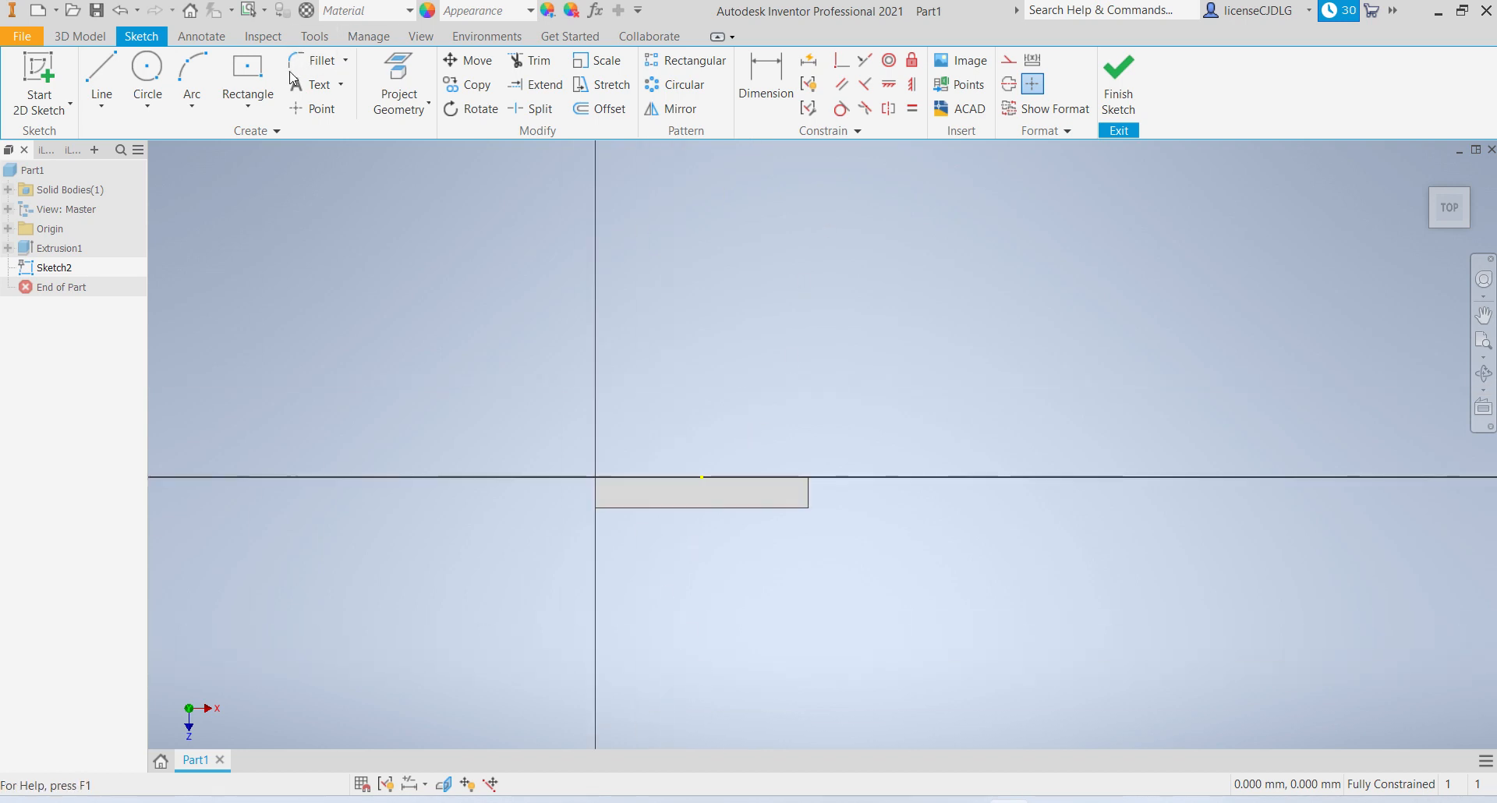
{"action": "left_click", "coordinate": [148, 69]}
{"action": "left_click", "coordinate": [690, 258]}
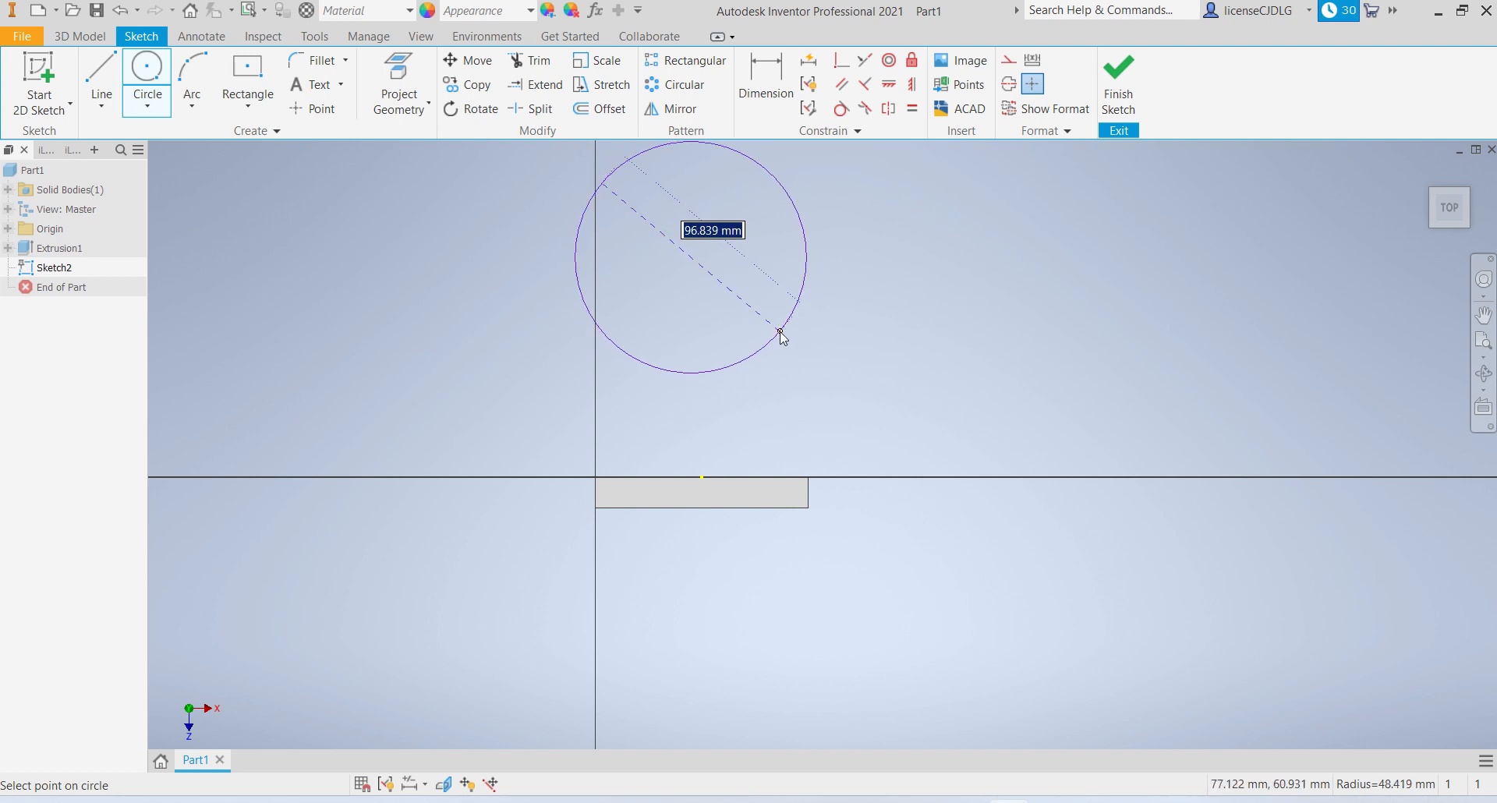
{"action": "type", "text": "89"}
{"action": "key", "text": "Return"}
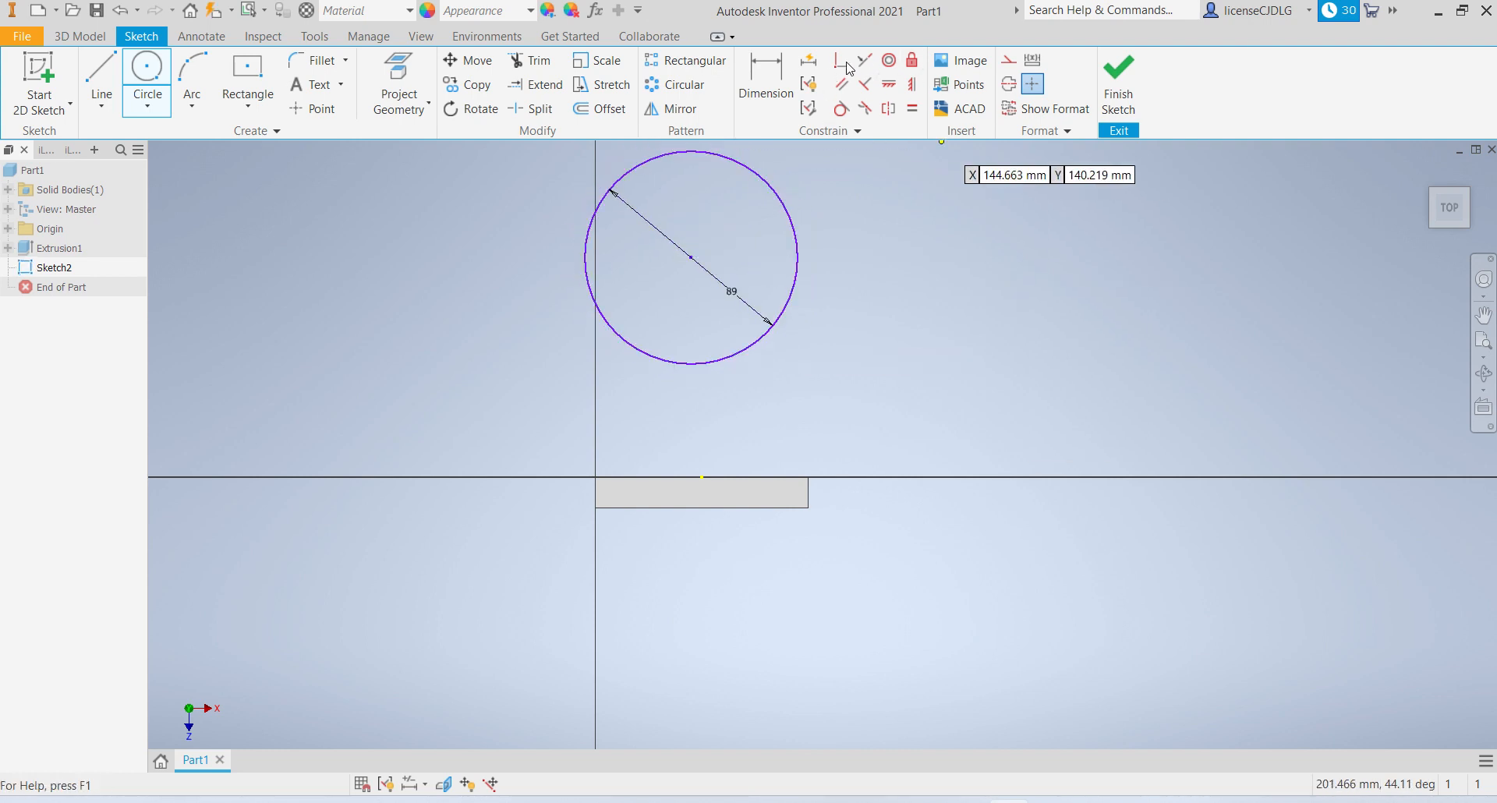
Constrain the circle's center vertically in line with the midpoint of the end face's upper edge.
{"action": "left_click", "coordinate": [912, 84]}
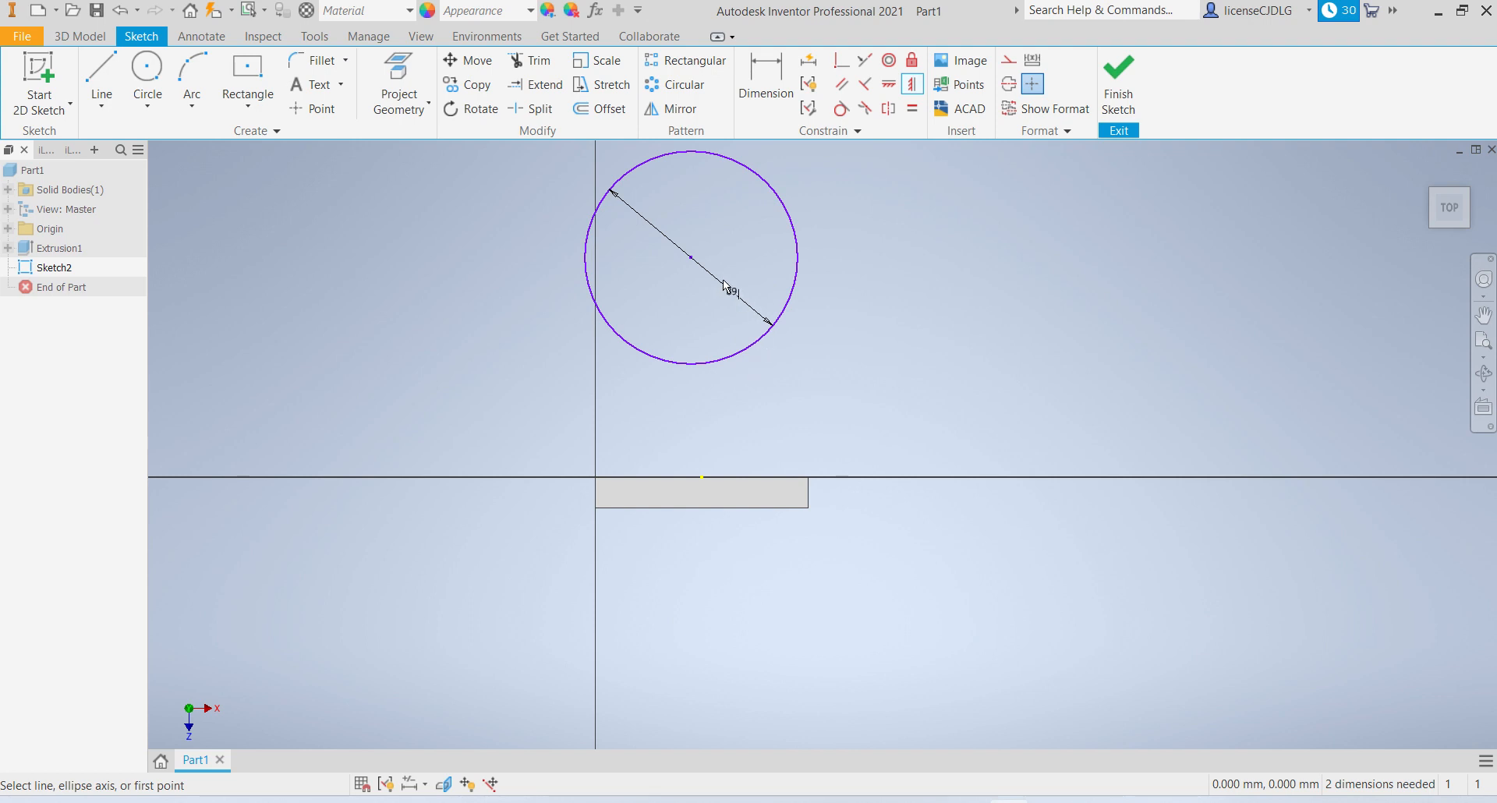
{"action": "left_click", "coordinate": [693, 258]}
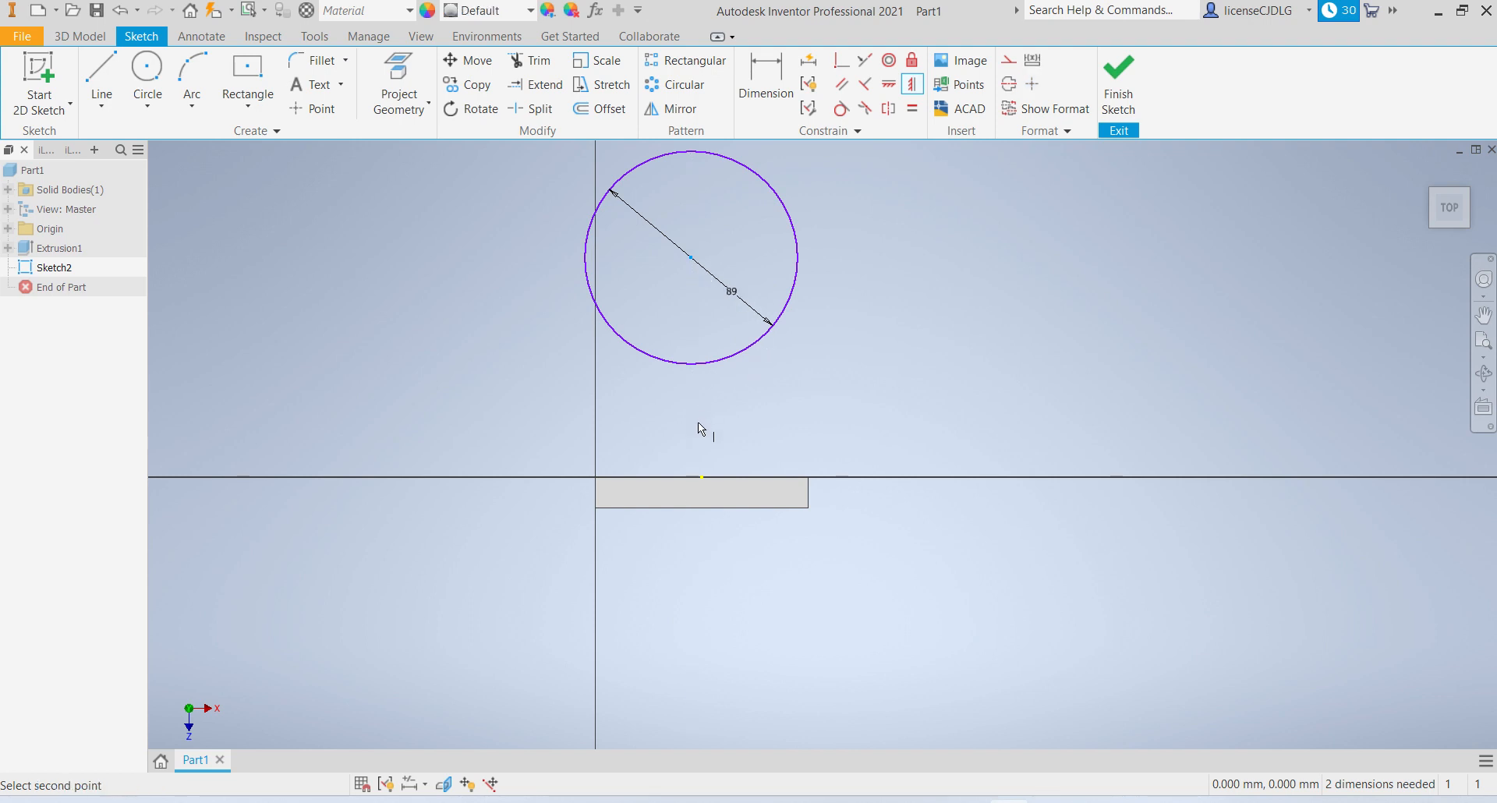
{"action": "left_click", "coordinate": [702, 477]}
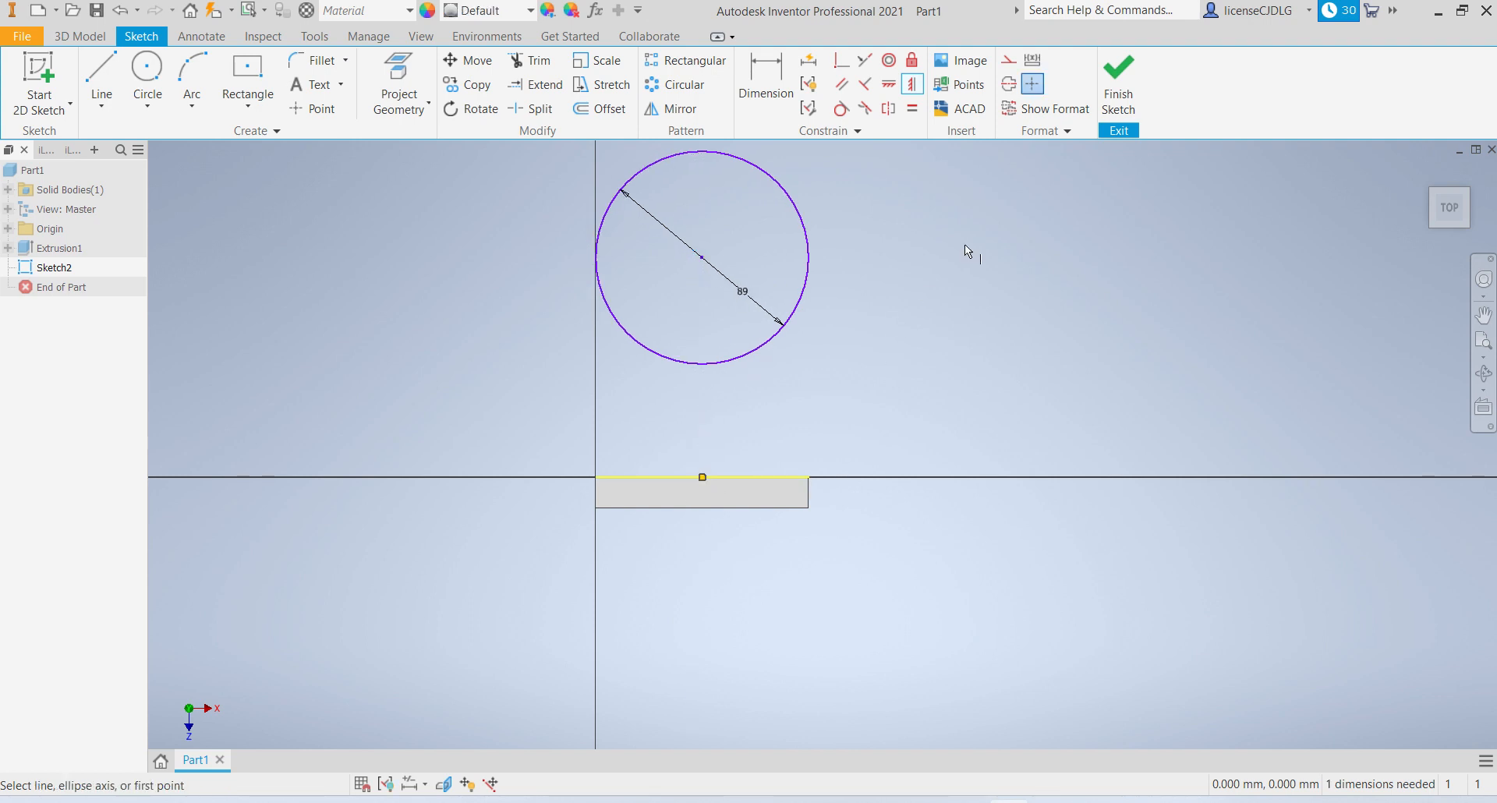
Draw two vertical lines from the ends of the plate's upper edge to the outermost side points of the circle.
{"action": "left_click", "coordinate": [109, 74]}
{"action": "left_click", "coordinate": [596, 476]}
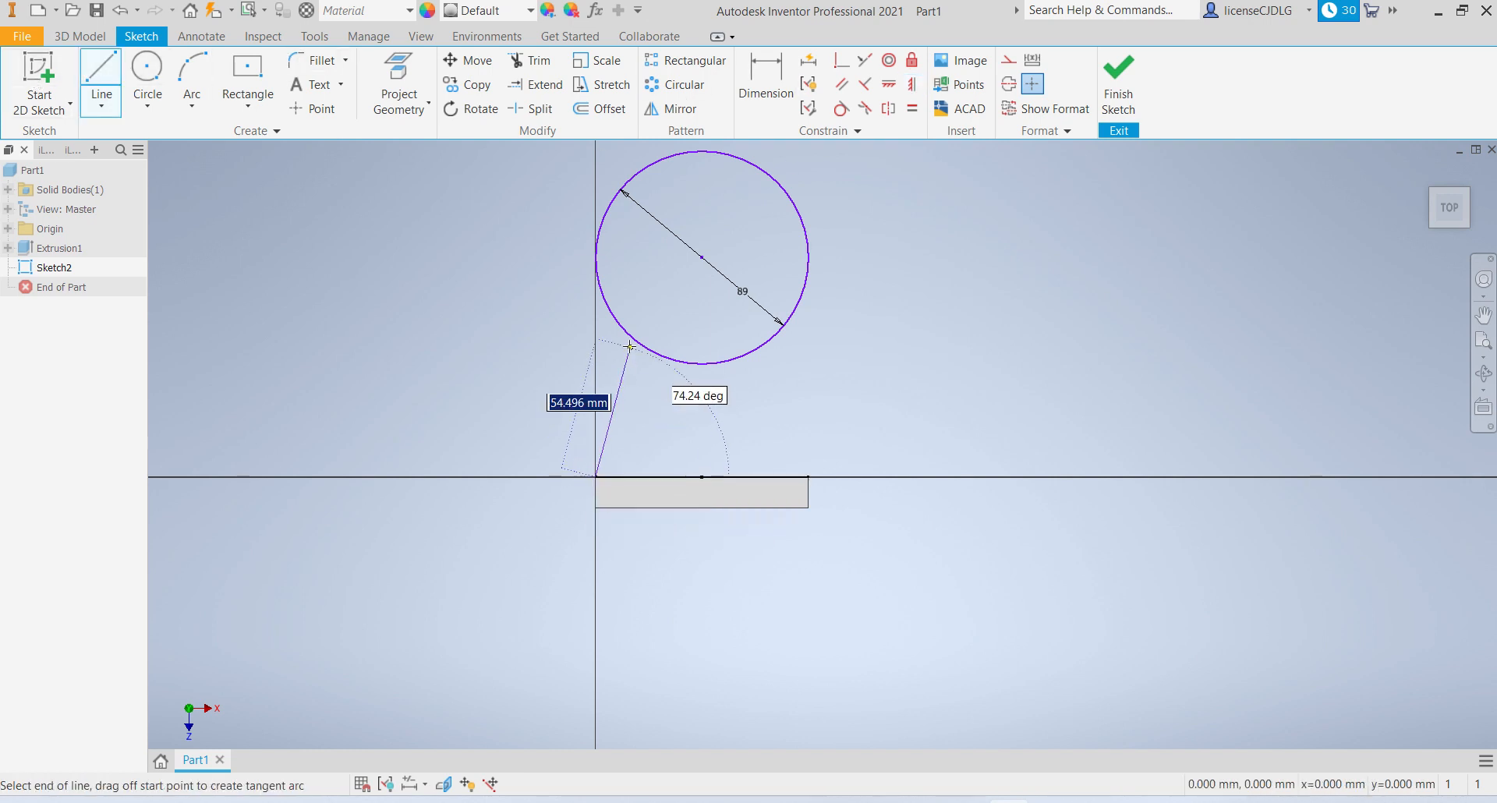
{"action": "double_click", "coordinate": [595, 256]}
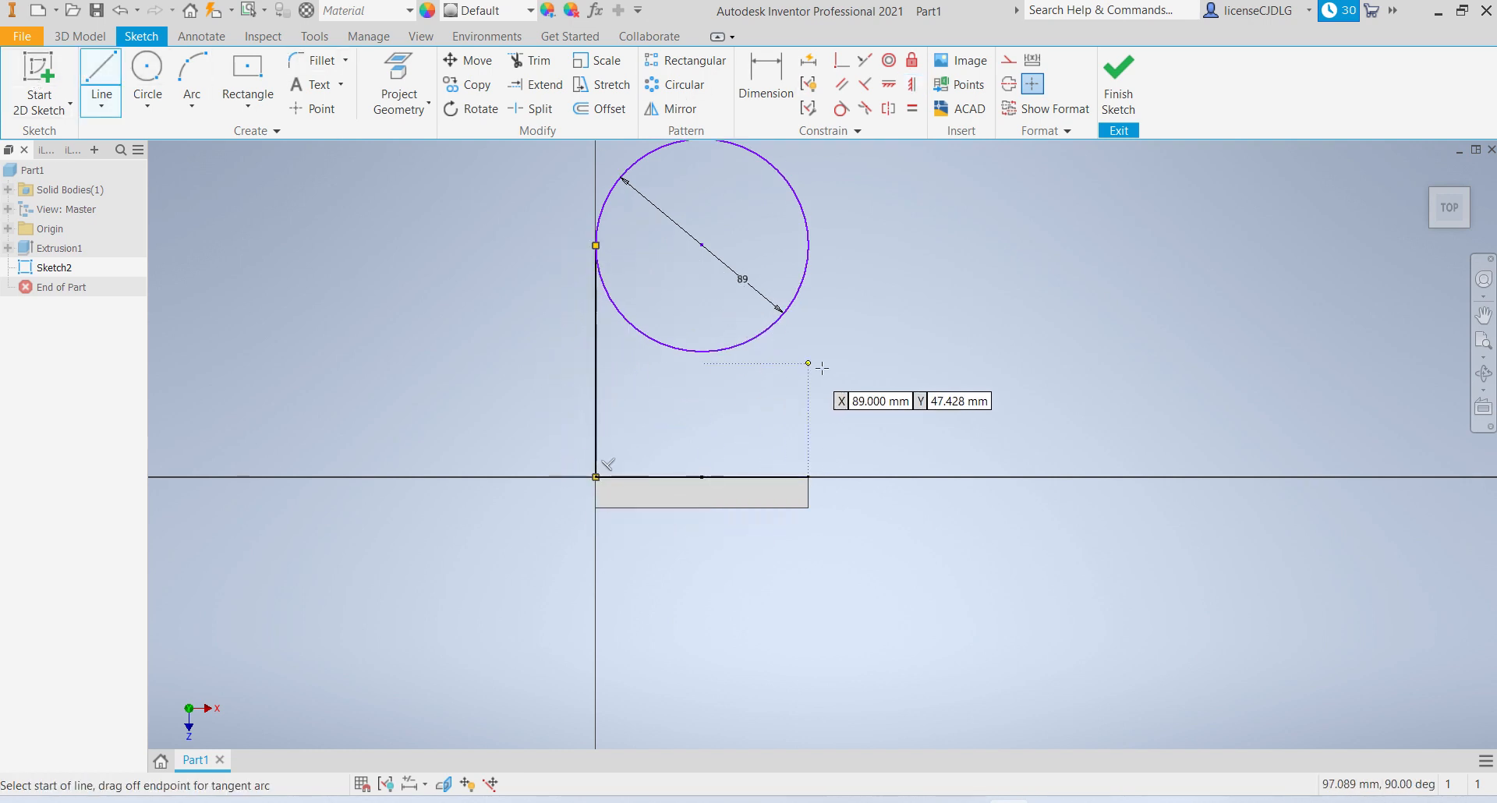
{"action": "left_click", "coordinate": [810, 477]}
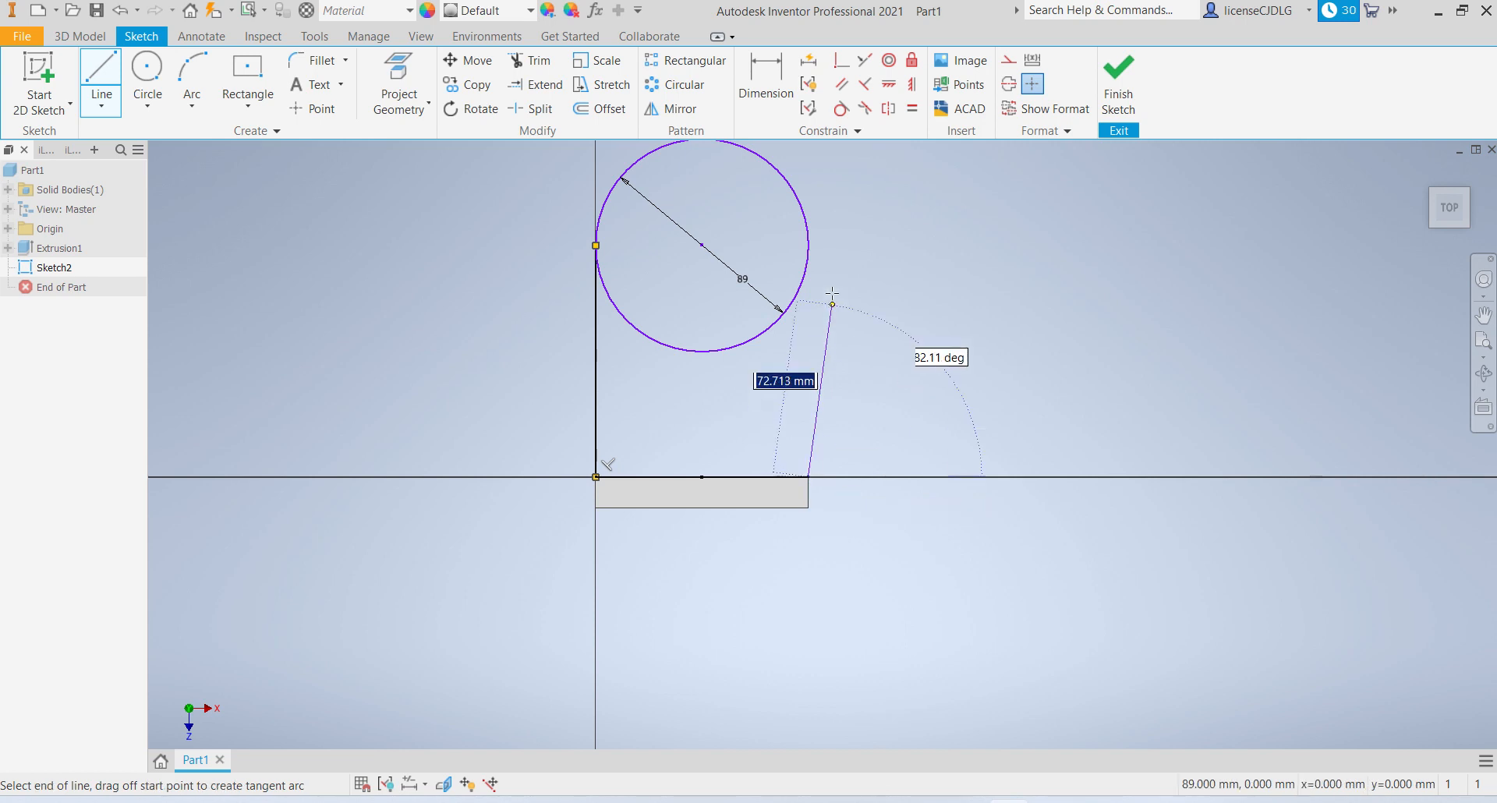
{"action": "double_click", "coordinate": [807, 239]}
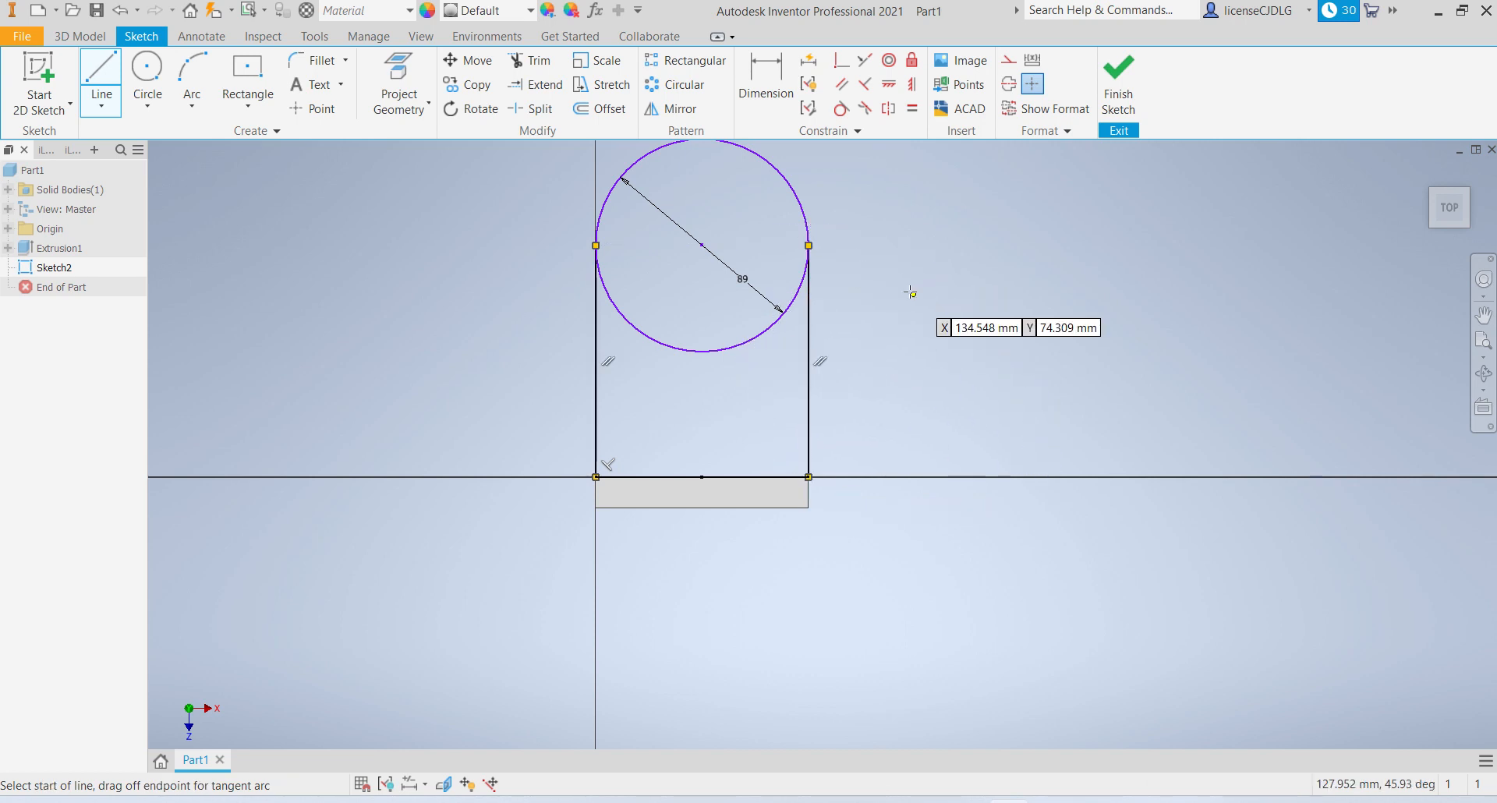
Try to make the circle tangent to the vertical side lines of the upright profile.
{"action": "left_click", "coordinate": [846, 111]}
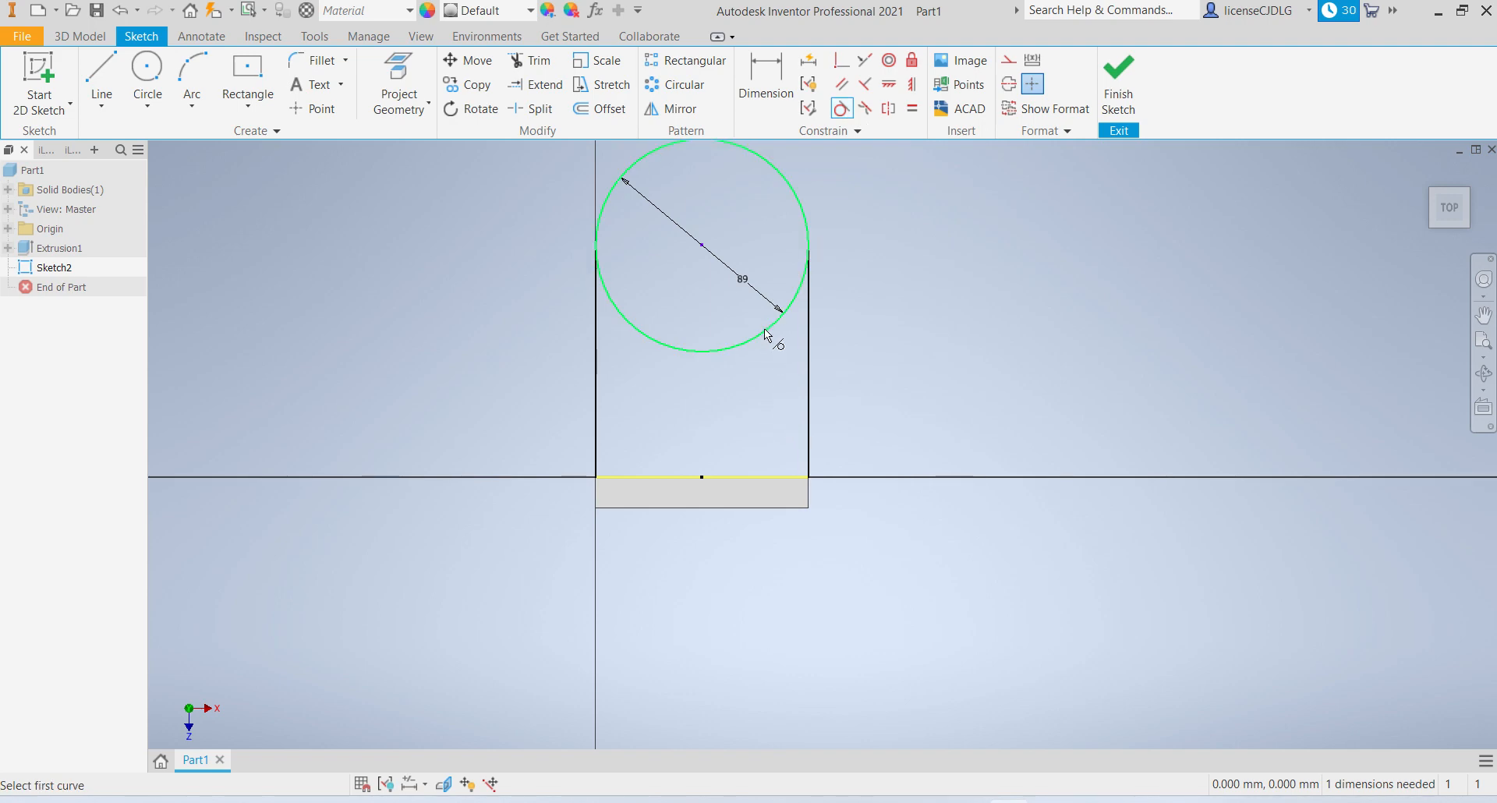
{"action": "left_click", "coordinate": [770, 334]}
{"action": "left_click", "coordinate": [807, 381]}
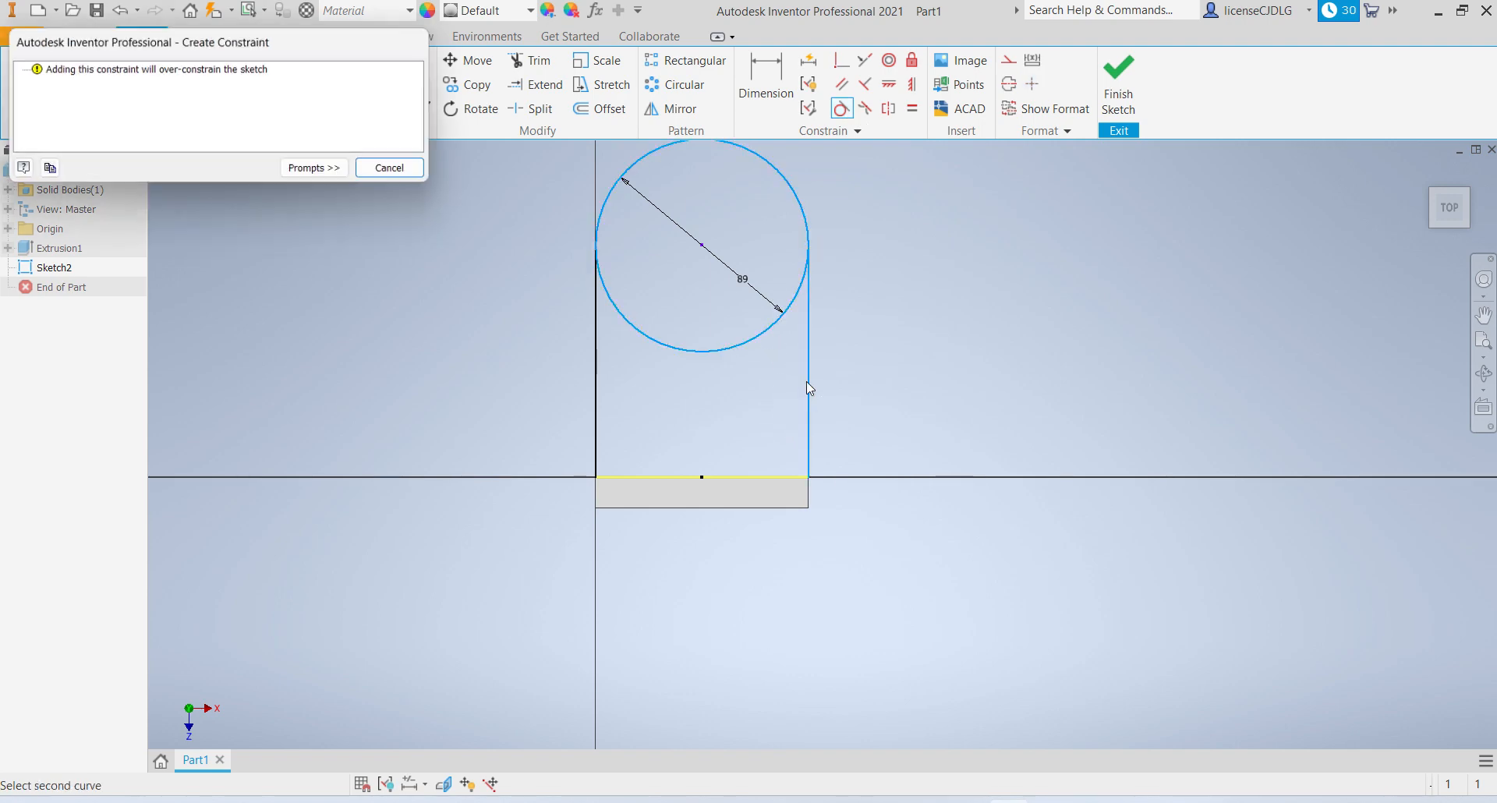
{"action": "left_click", "coordinate": [402, 175]}
{"action": "left_click", "coordinate": [596, 371]}
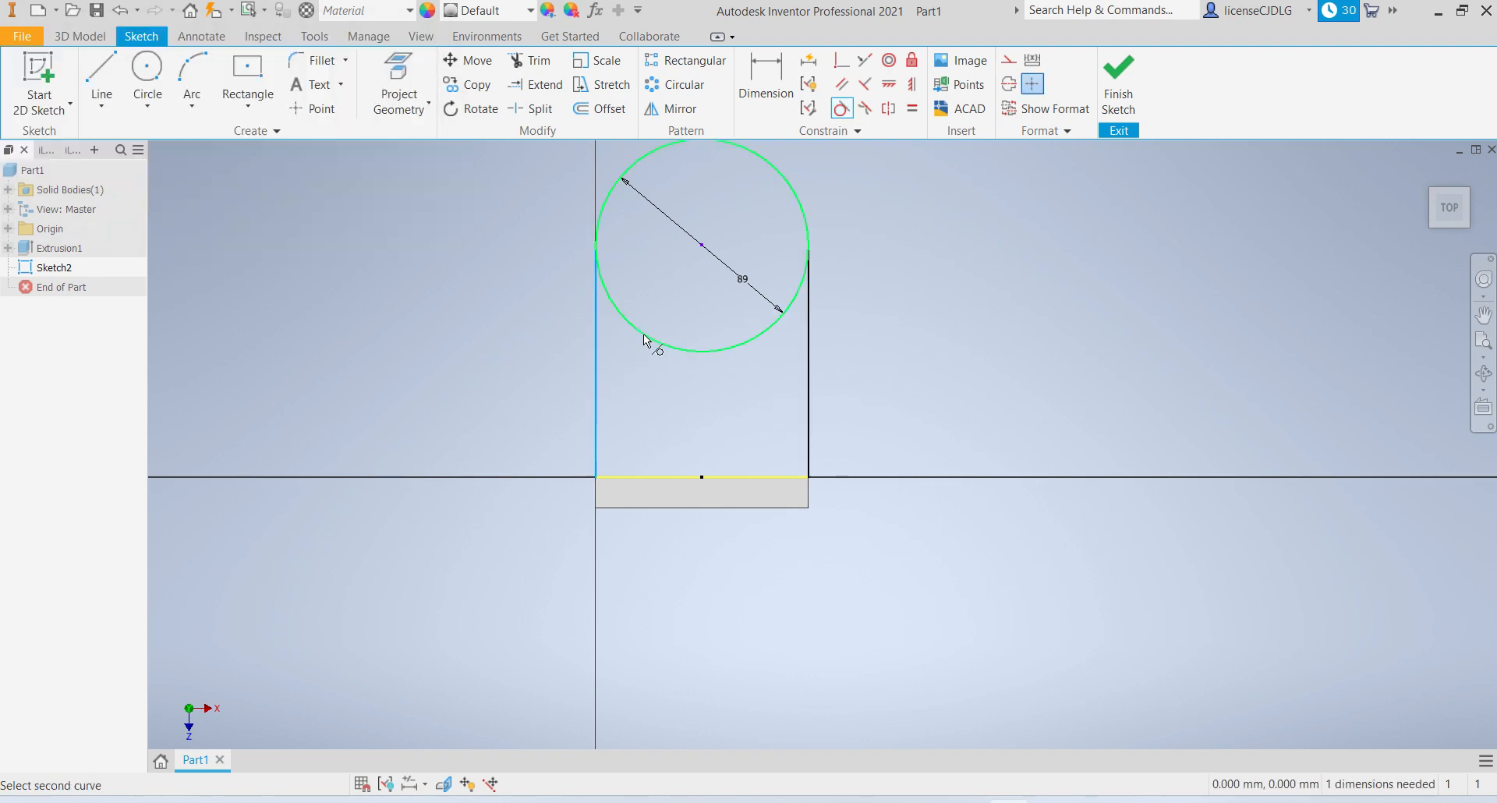
{"action": "left_click", "coordinate": [644, 329]}
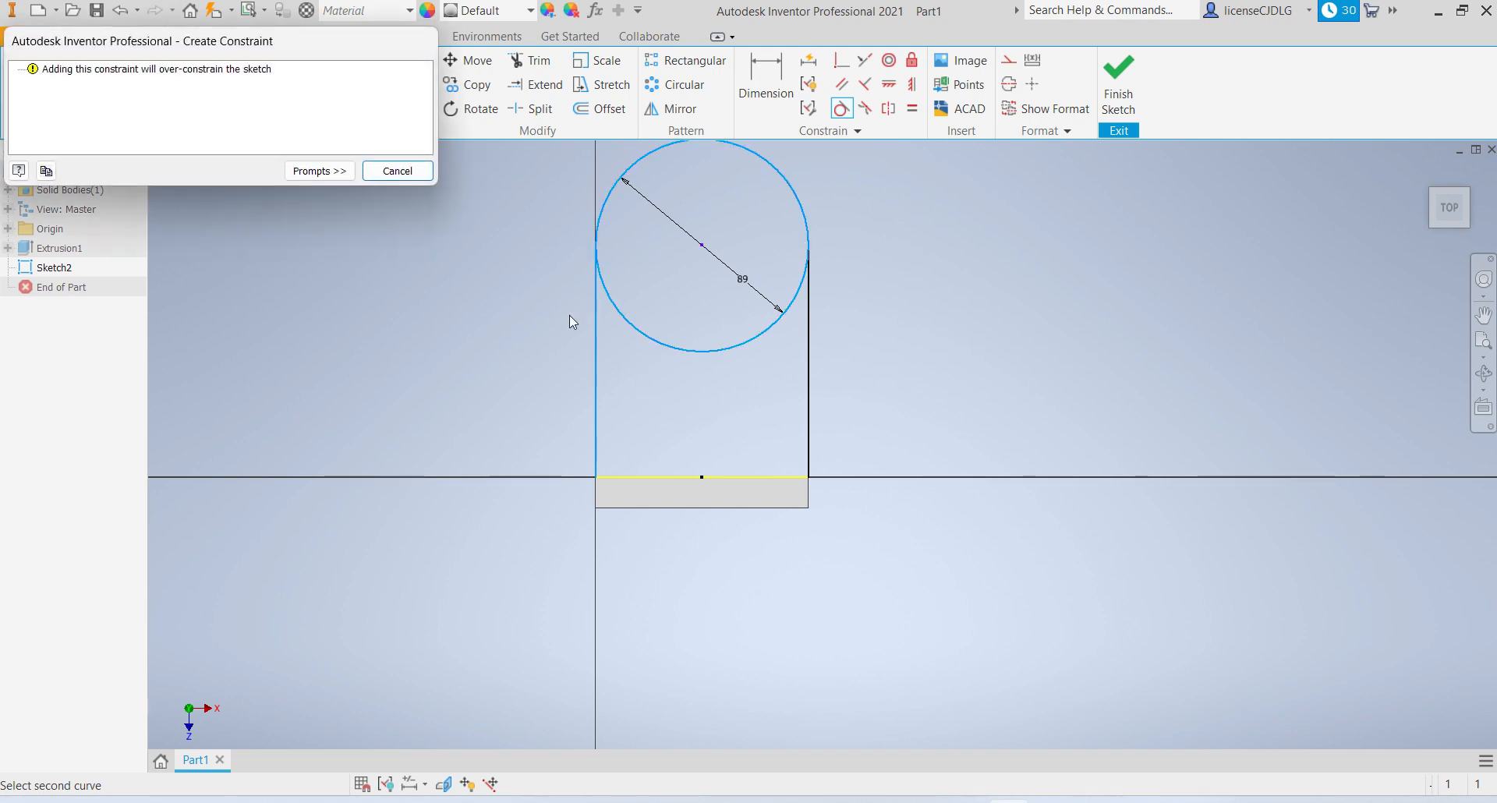
{"action": "left_click", "coordinate": [382, 175]}
Dimension the circle's center 63 mm above the plate's upper edge and check the height against the reference drawing.
{"action": "left_click", "coordinate": [746, 94]}
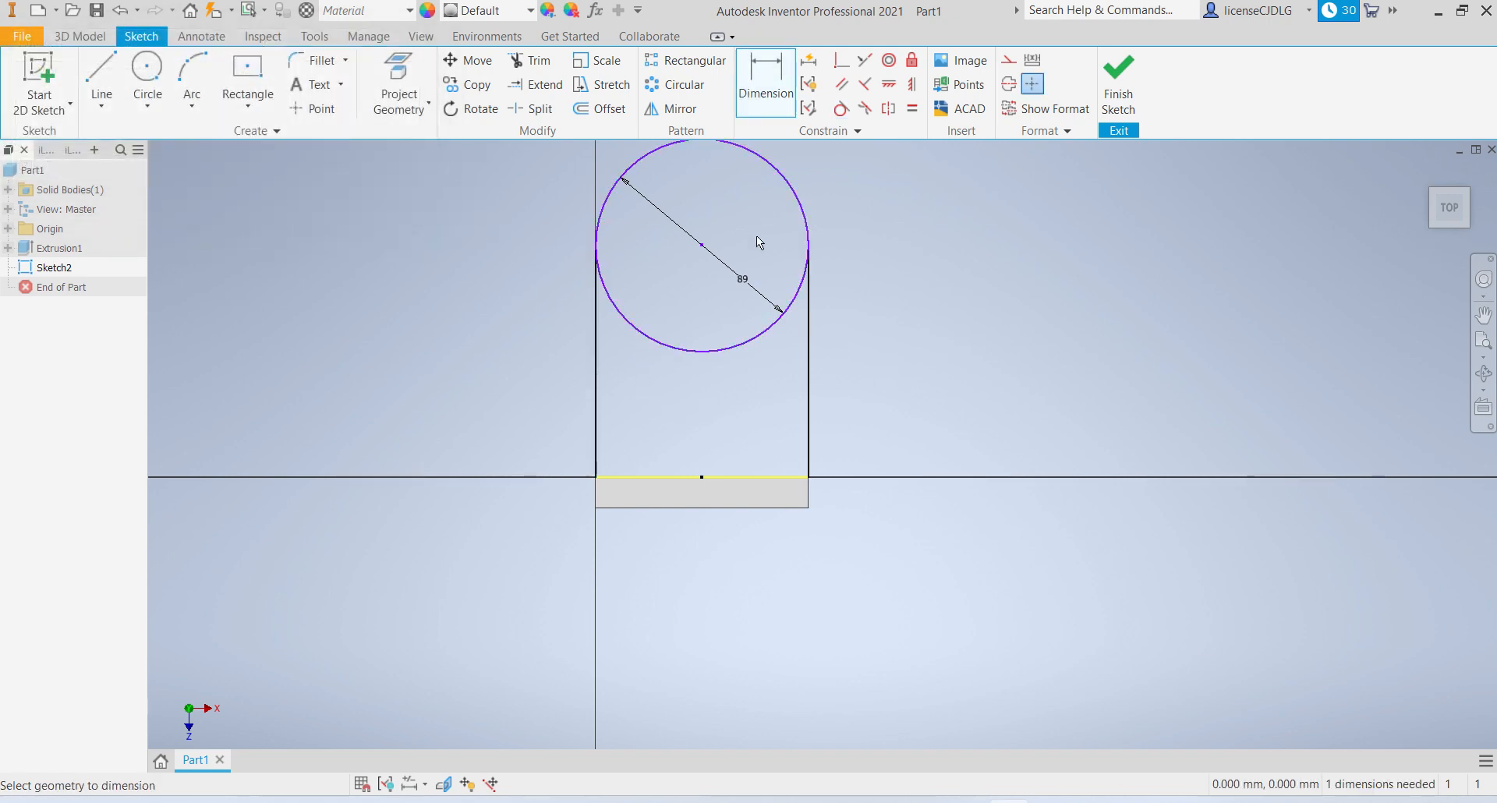
{"action": "left_click", "coordinate": [701, 245]}
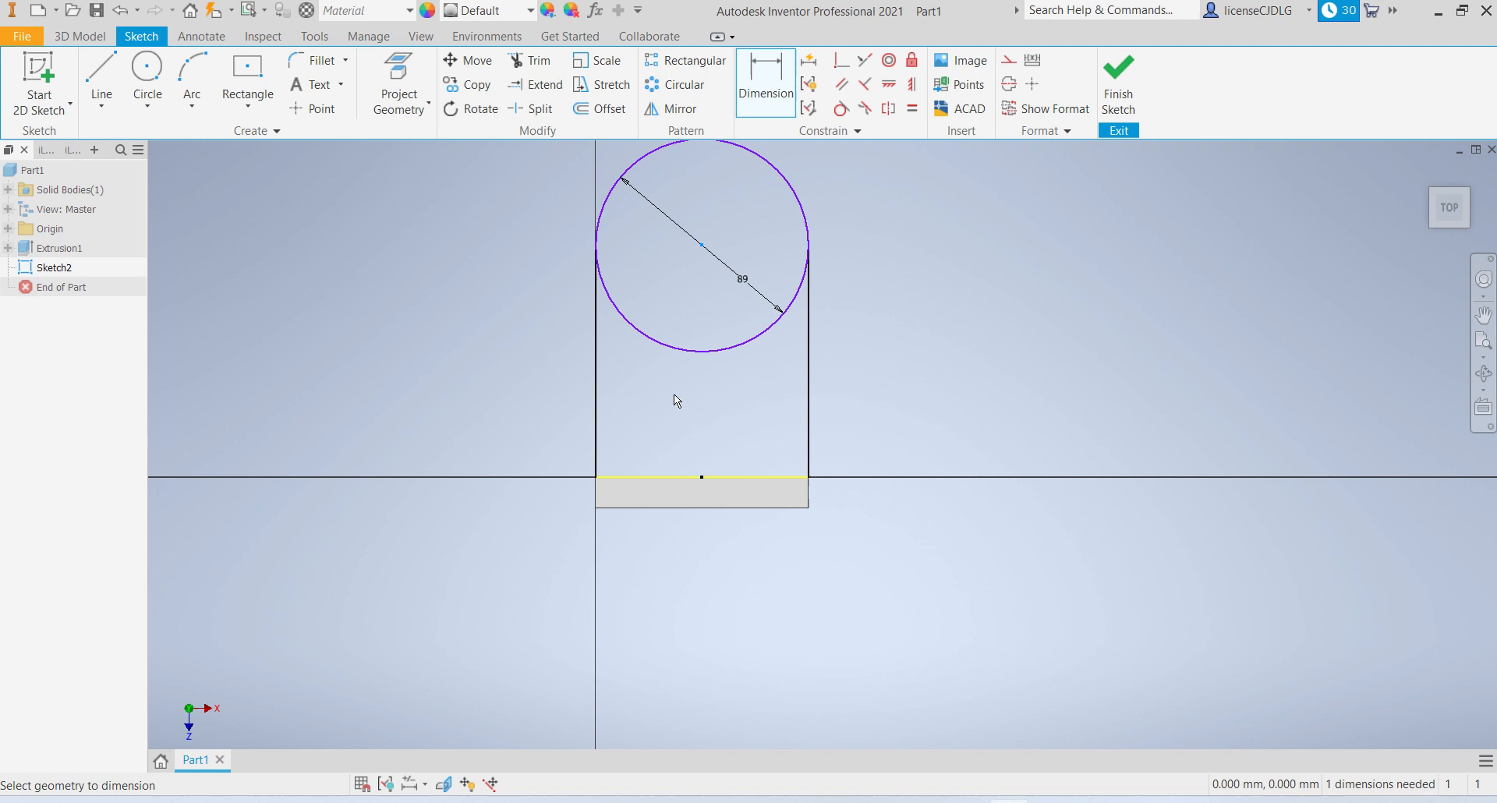
{"action": "left_click", "coordinate": [662, 477]}
{"action": "left_click", "coordinate": [563, 348]}
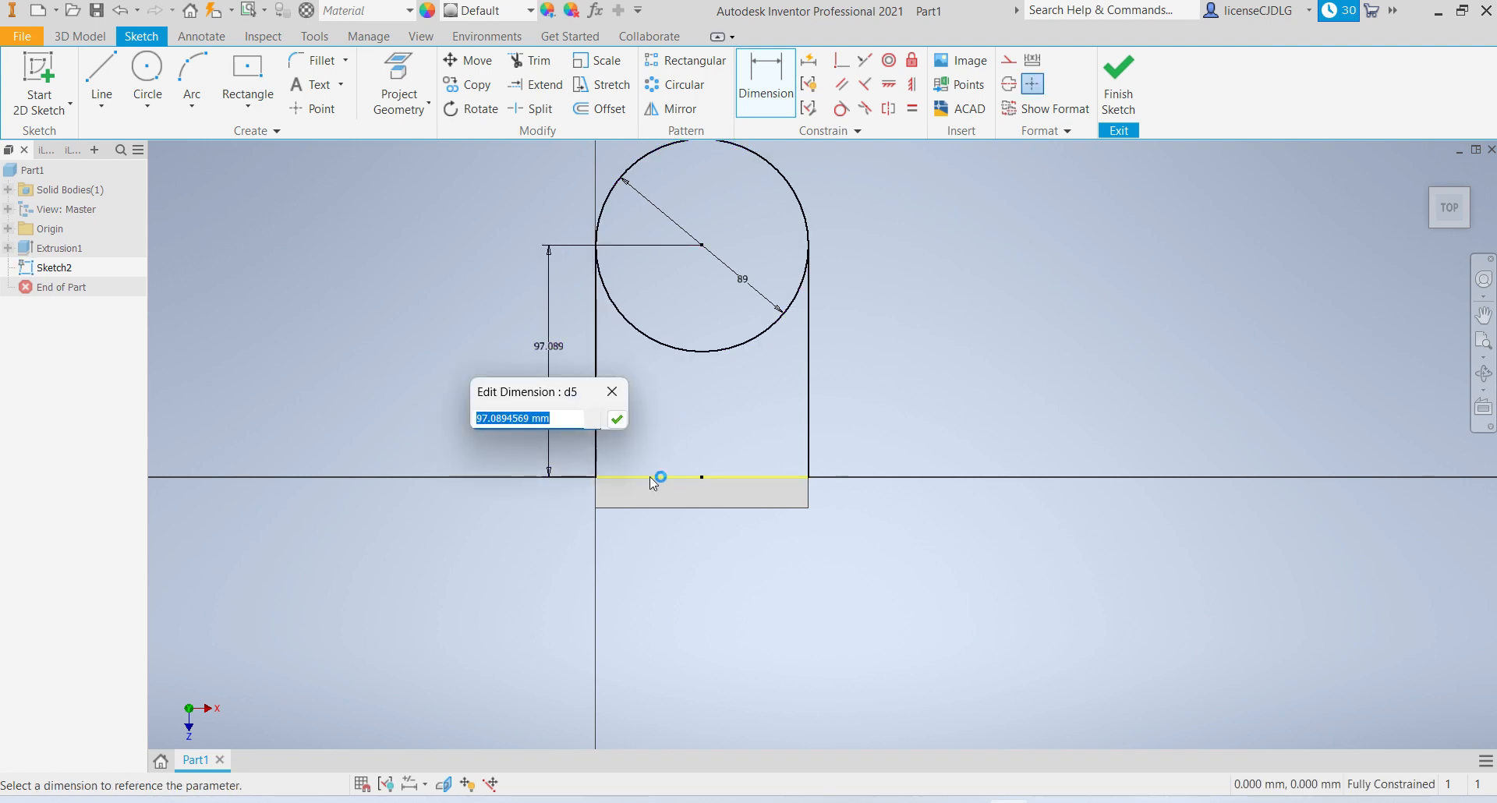
{"action": "type", "text": "63"}
{"action": "key", "text": "Return"}
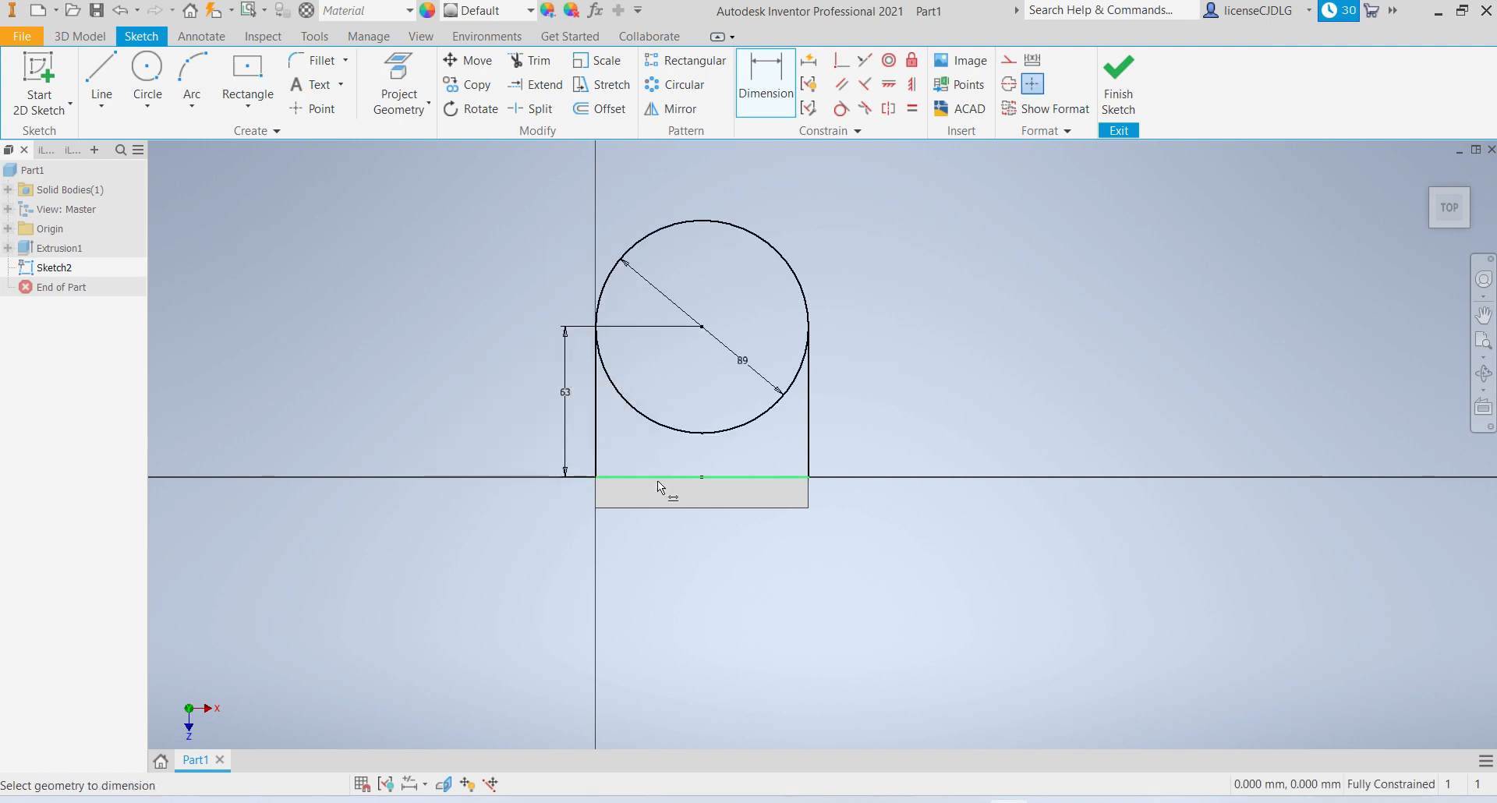
{"action": "key", "text": "alt+Tab"}
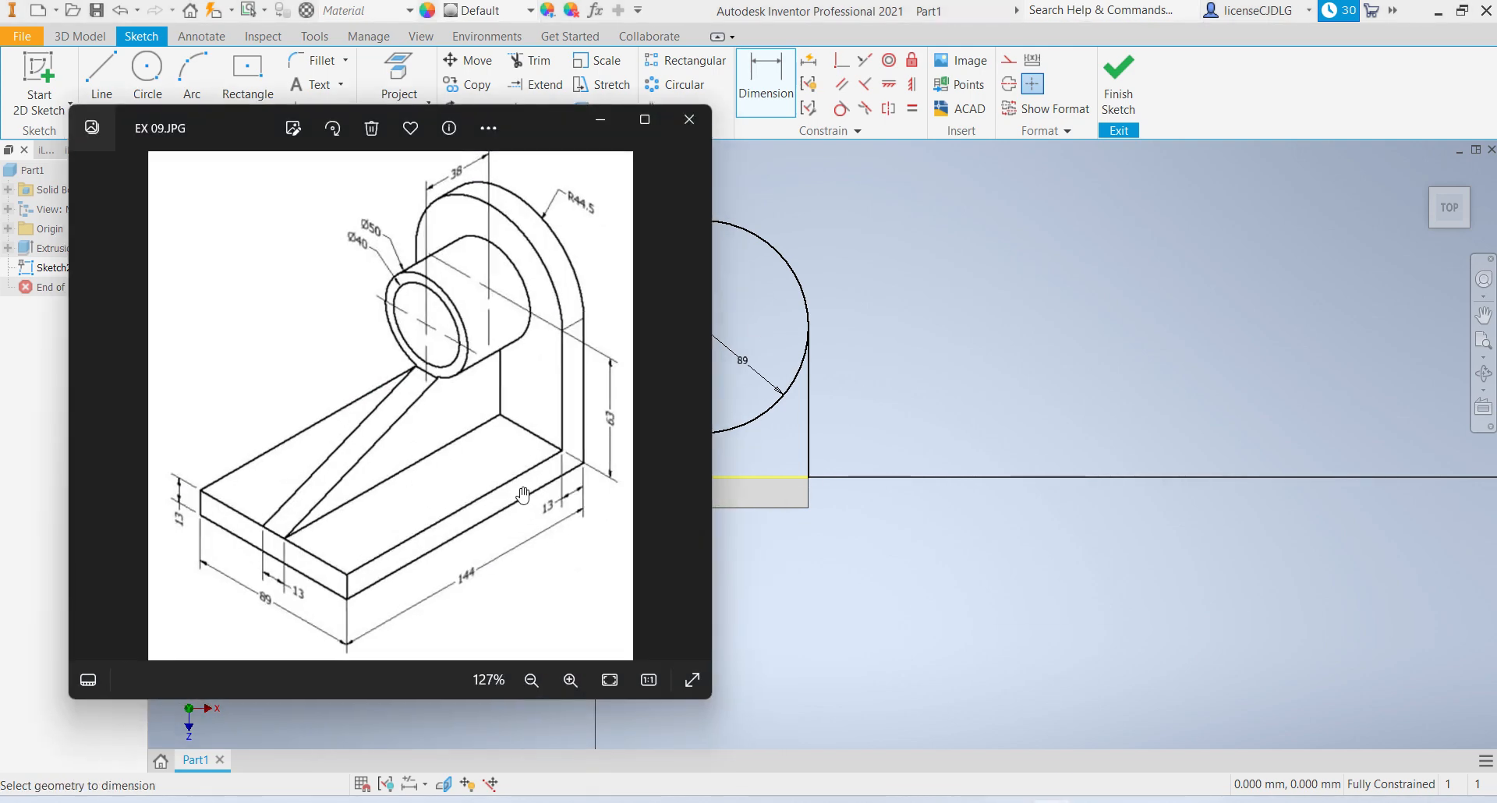
{"action": "left_click", "coordinate": [601, 121]}
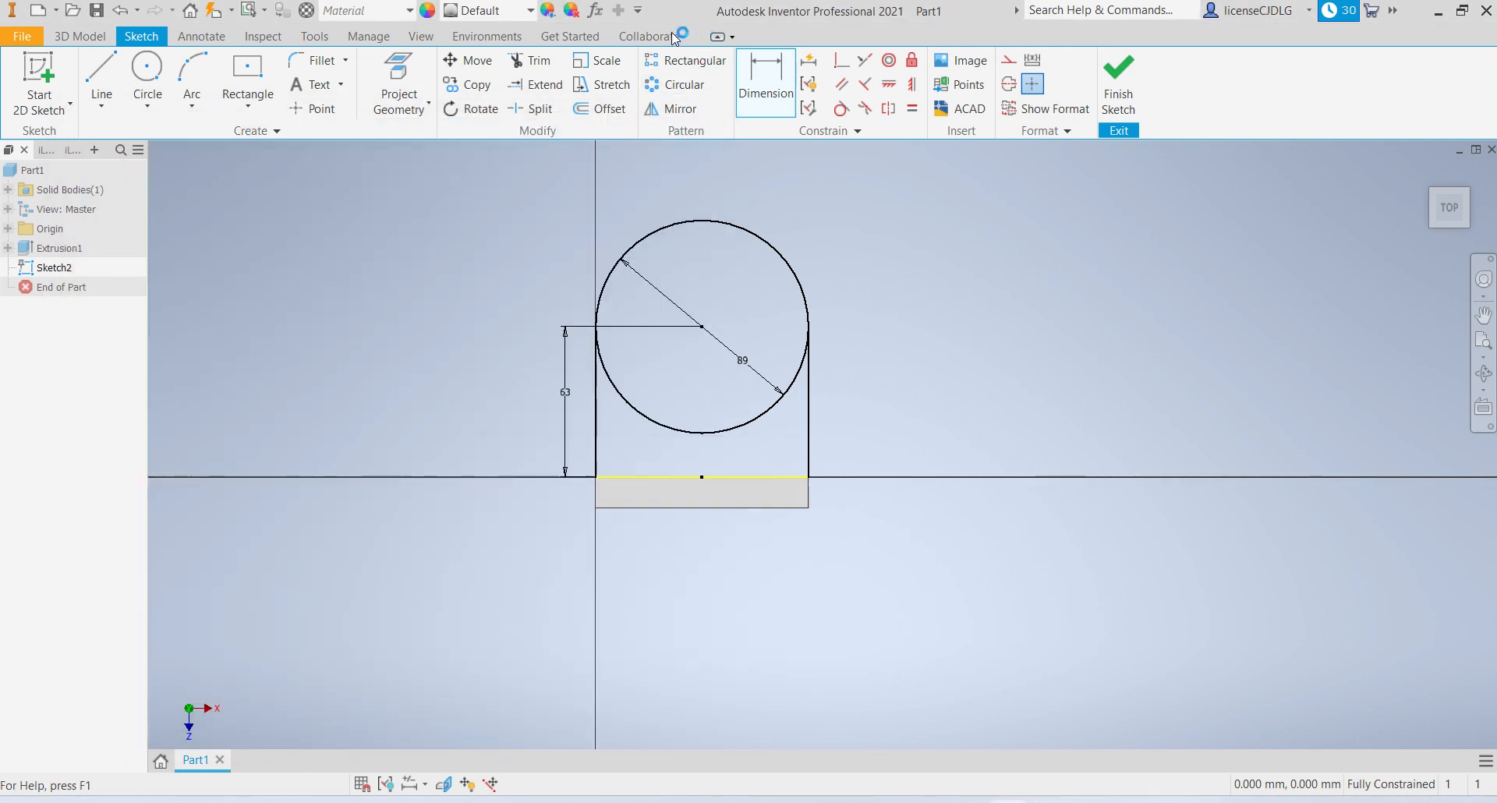
Trim away the circle's lower arc between the two side lines and finish the sketch.
{"action": "scroll", "coordinate": [733, 398], "scroll_direction": "up", "scroll_amount": 5}
{"action": "scroll", "coordinate": [731, 402], "scroll_direction": "down", "scroll_amount": 3}
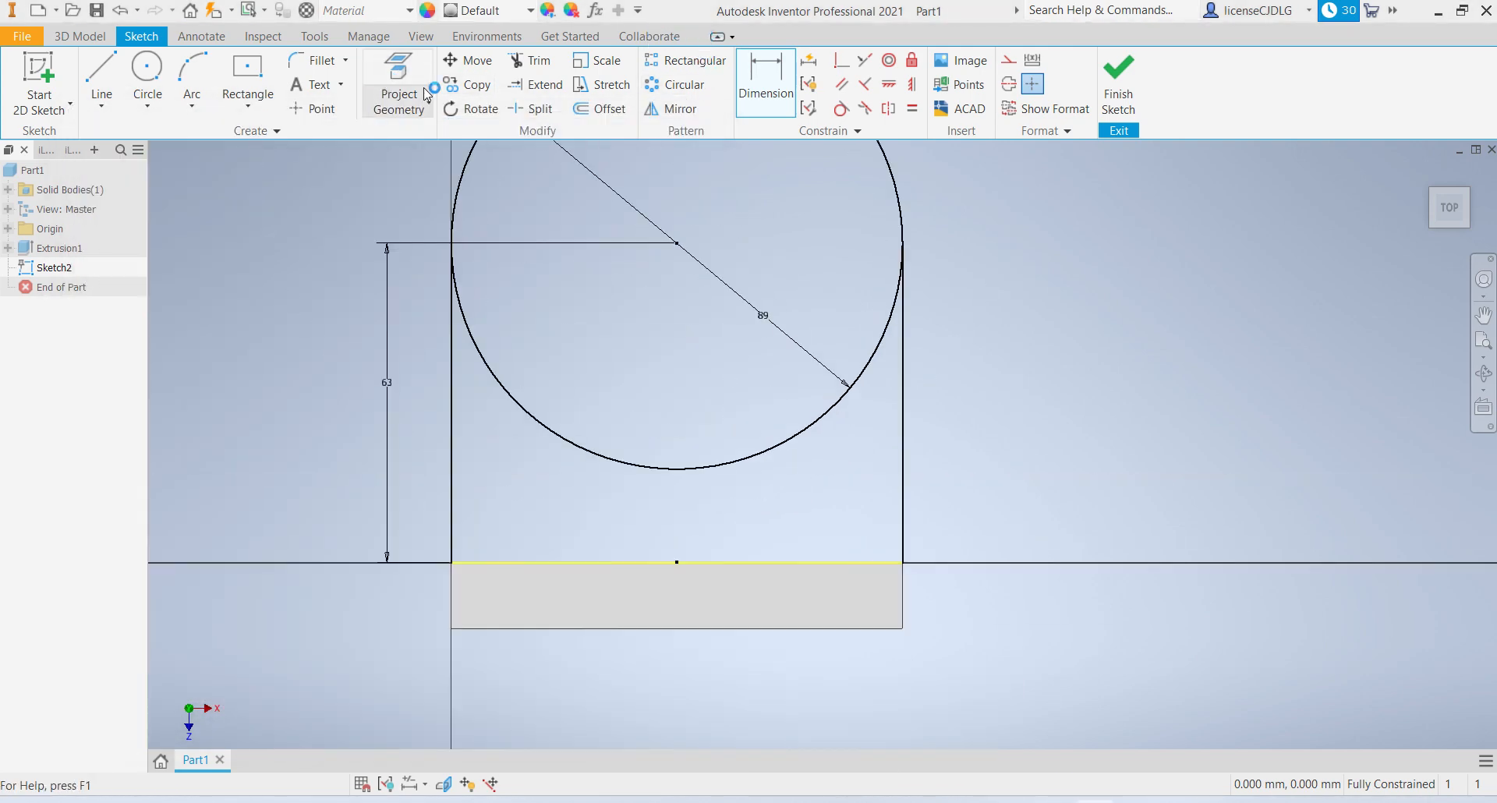
{"action": "left_click", "coordinate": [531, 60]}
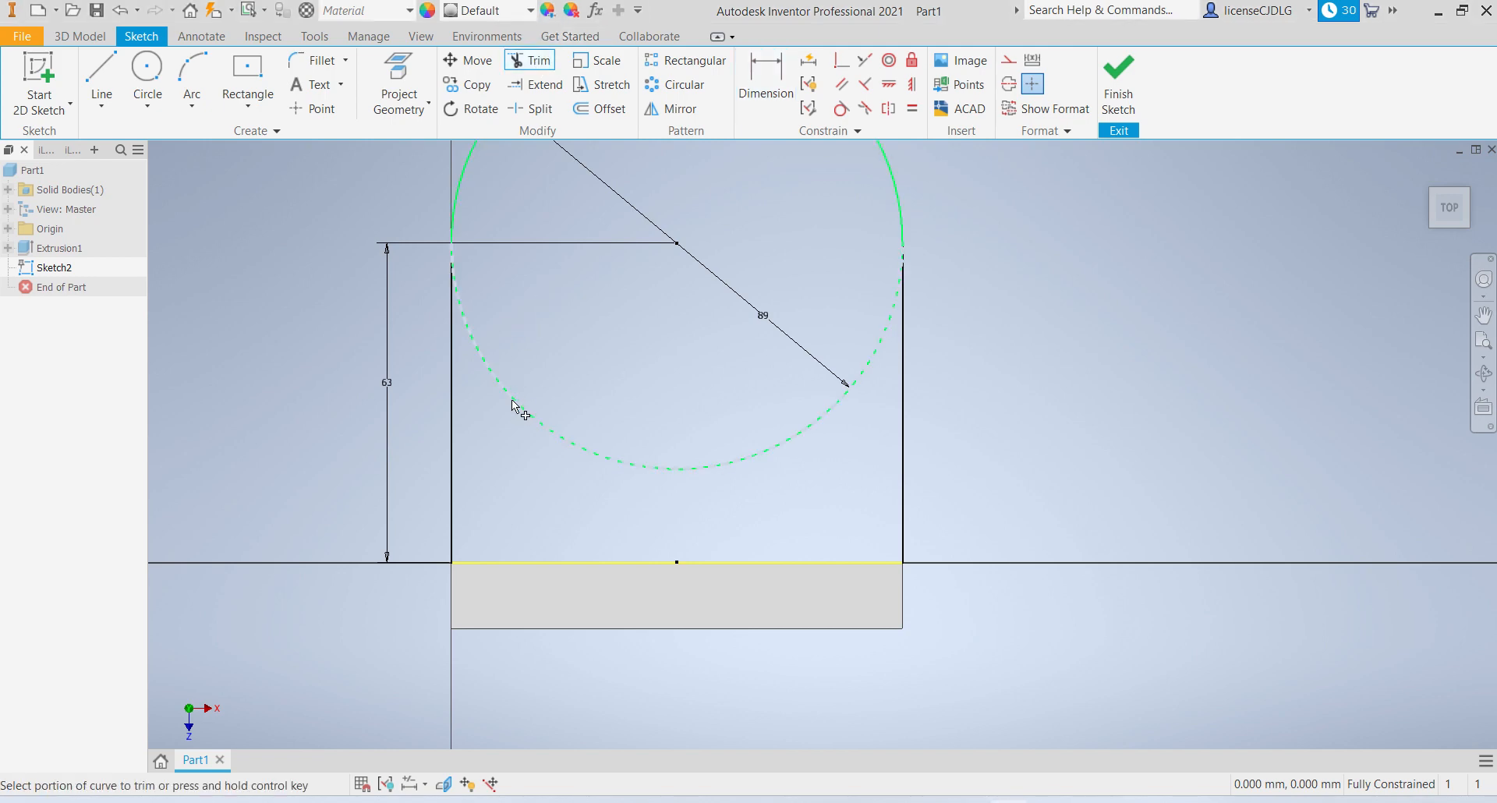
{"action": "left_click", "coordinate": [516, 407]}
{"action": "scroll", "coordinate": [820, 382], "scroll_direction": "down", "scroll_amount": 3}
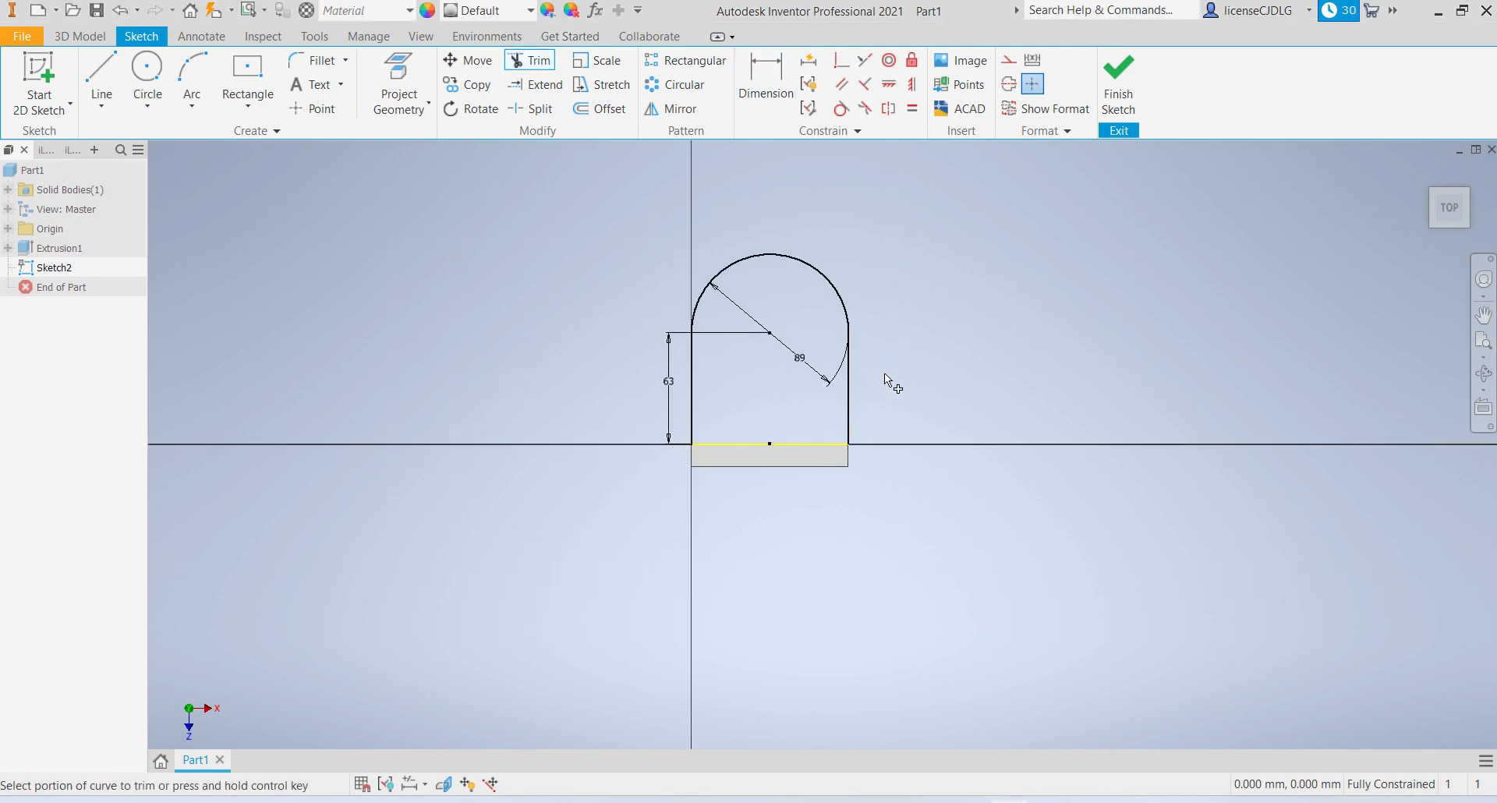
{"action": "left_click", "coordinate": [1120, 86]}
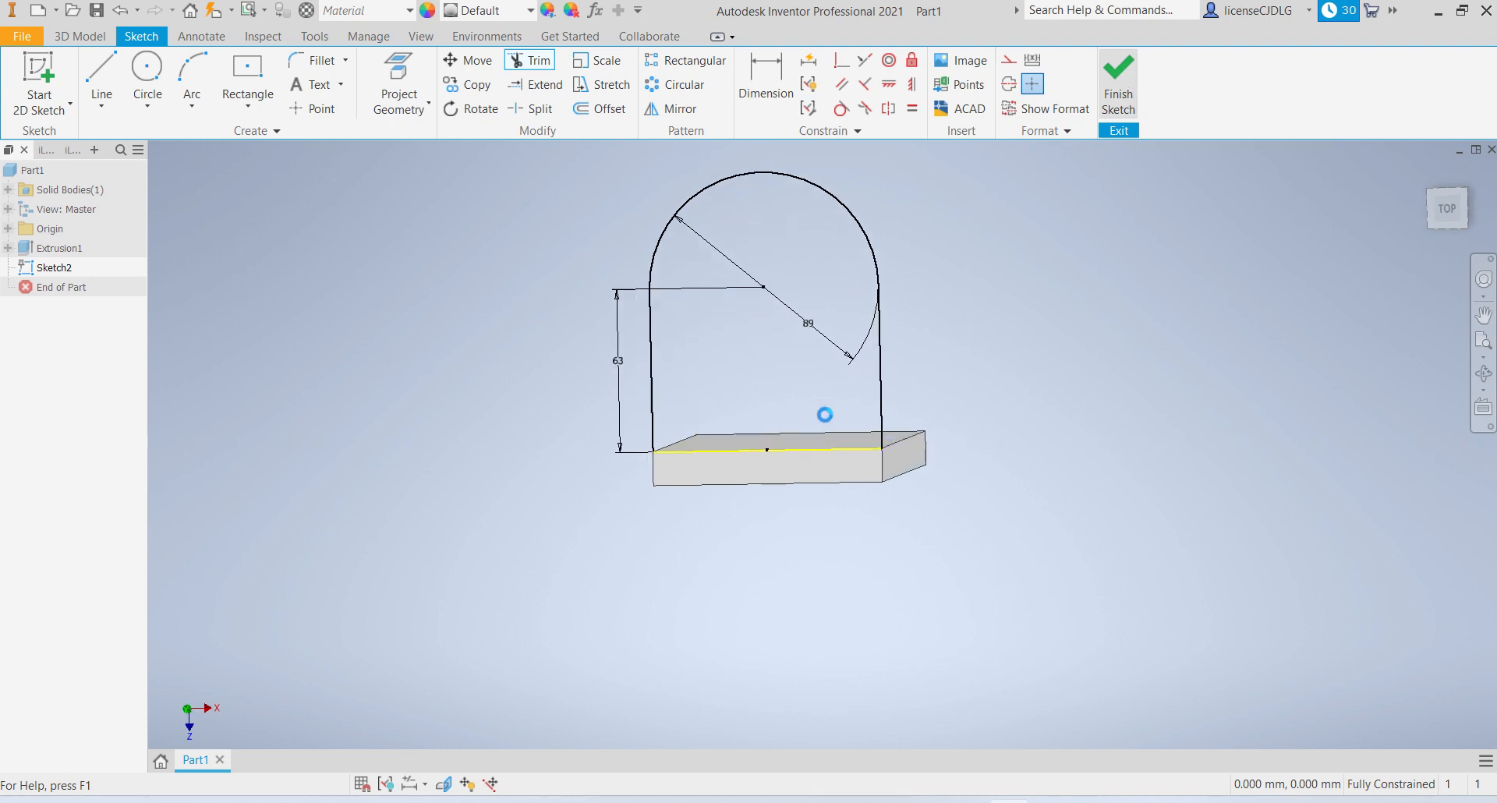
Extrude the rounded upright profile 13 mm in the flipped direction over the plate, joined to the body.
{"action": "left_click", "coordinate": [104, 78]}
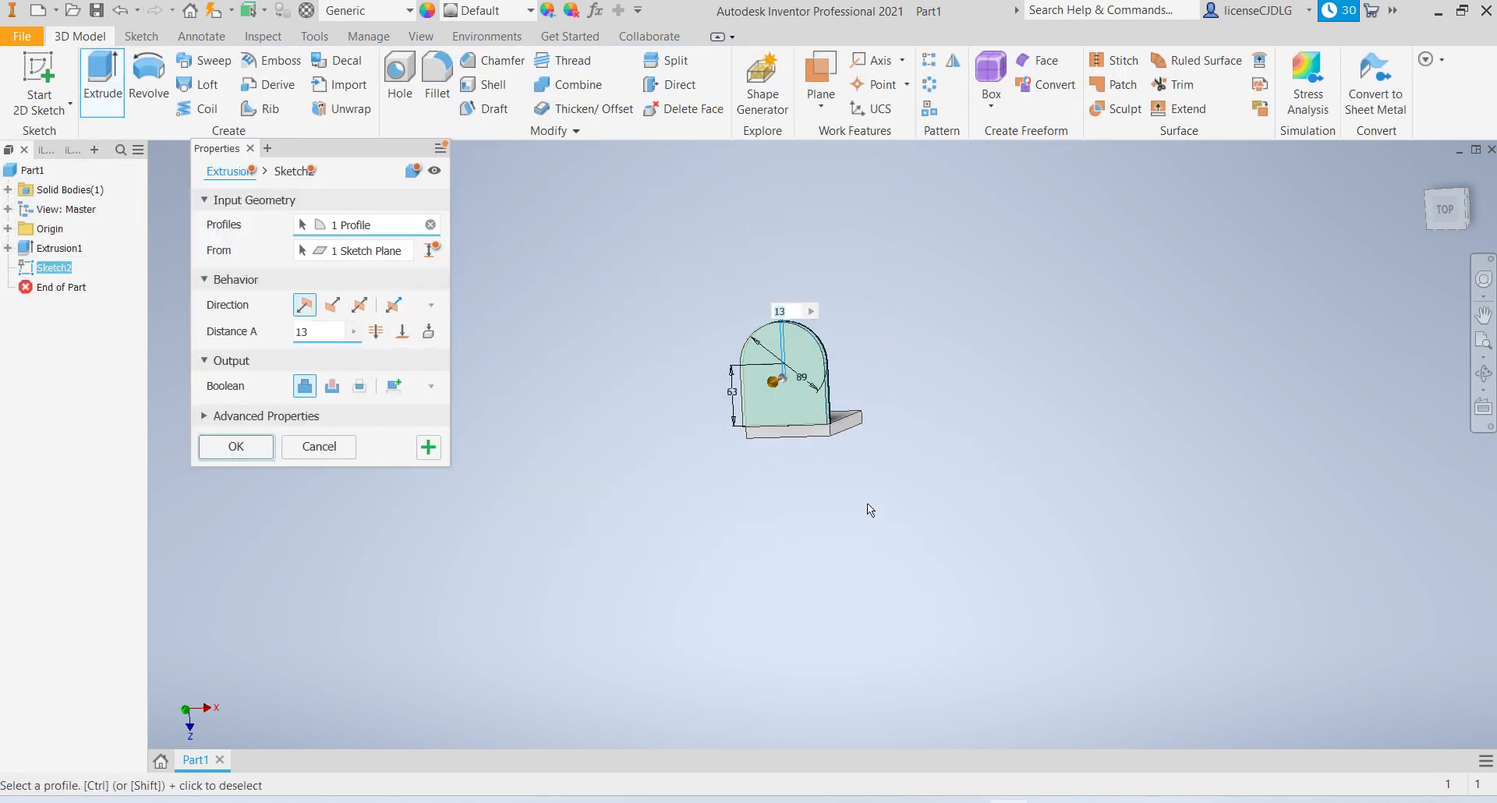
{"action": "middle_click_drag", "start_coordinate": [931, 552], "coordinate": [792, 551], "text": "shift"}
{"action": "scroll", "coordinate": [844, 364], "scroll_direction": "down", "scroll_amount": 5}
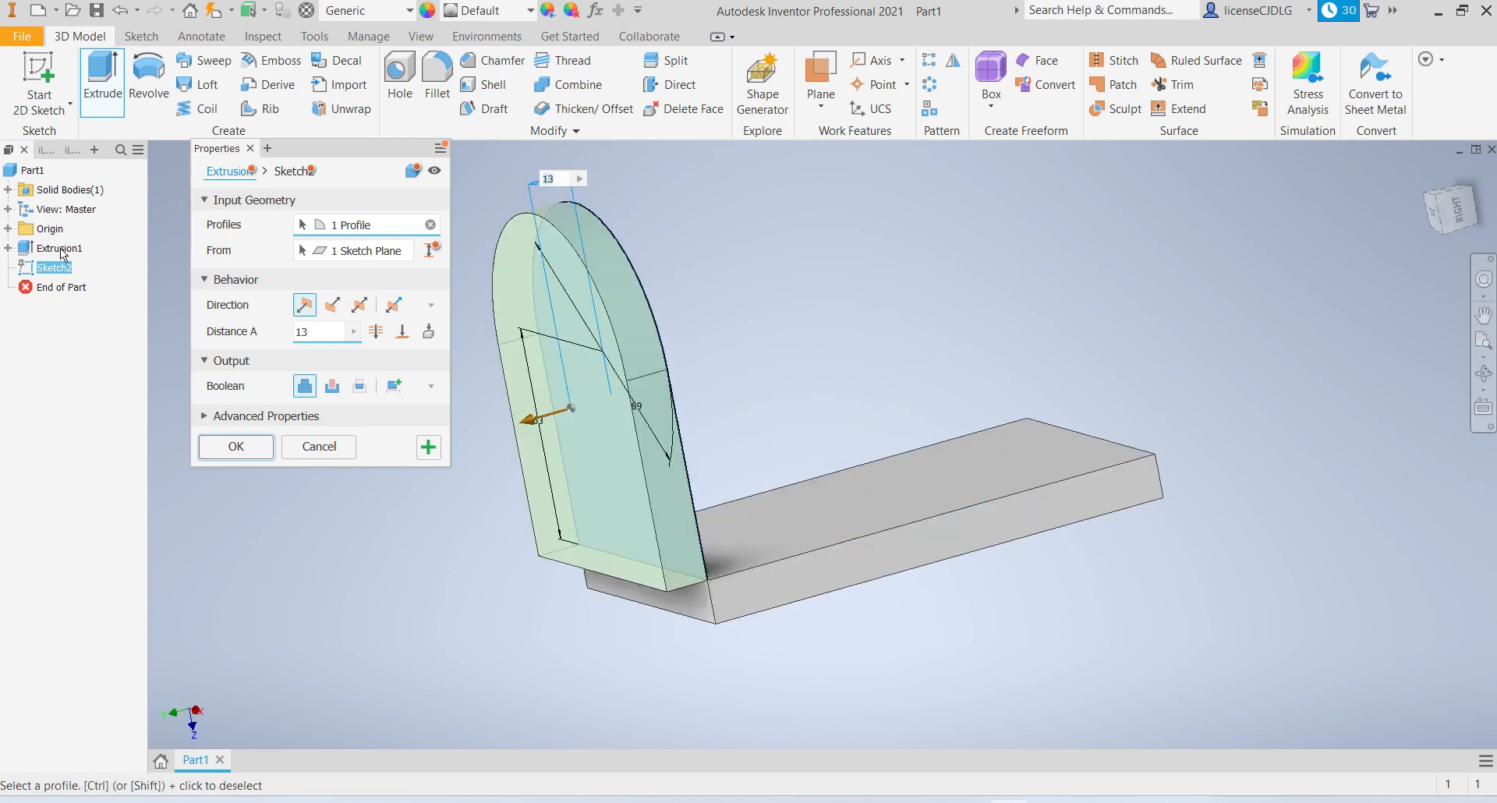
{"action": "left_click", "coordinate": [332, 305]}
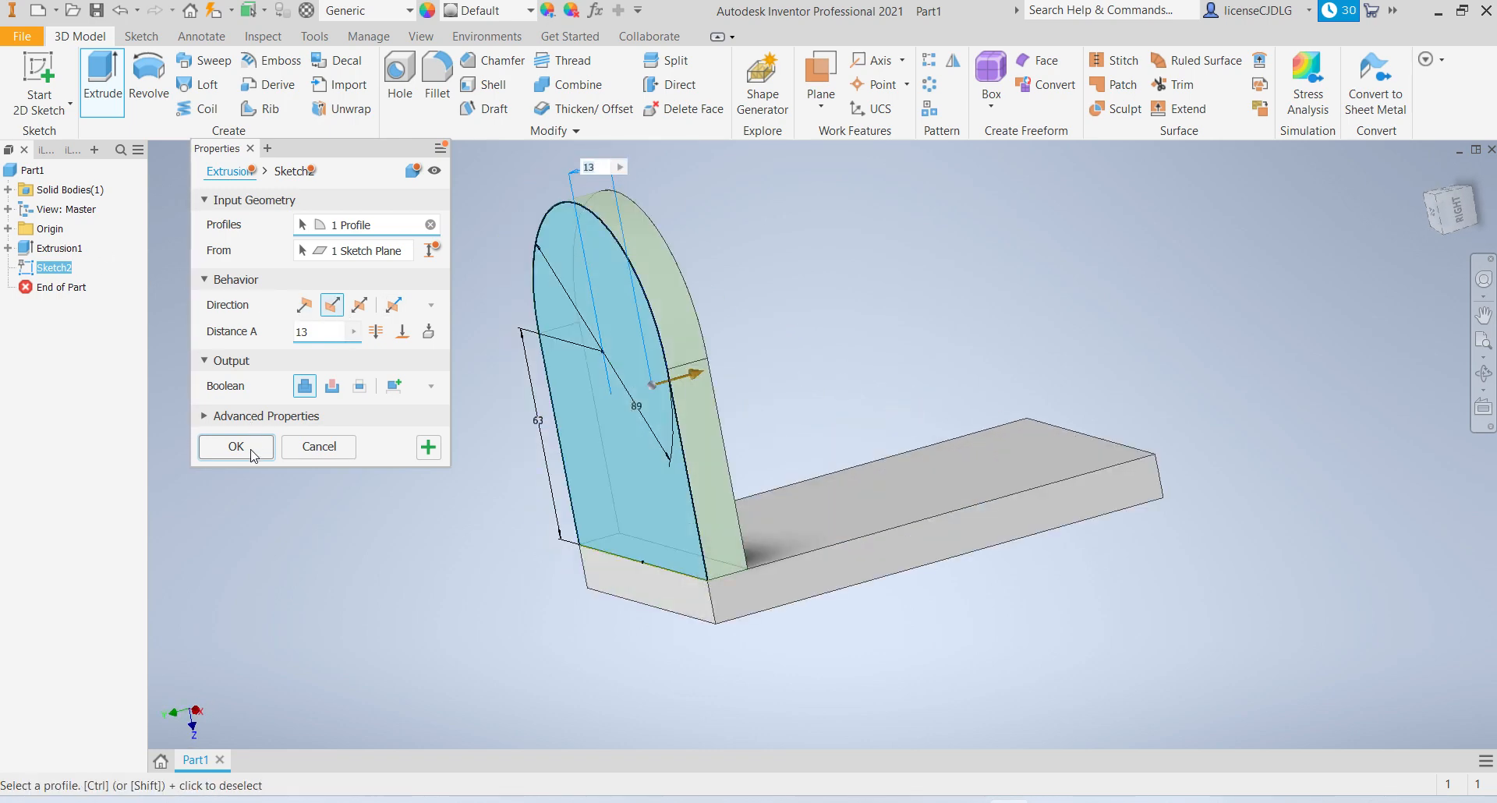
{"action": "left_click", "coordinate": [236, 447]}
Check the boss dimensions in the reference drawing and start a new sketch on the upright's inner face.
{"action": "scroll", "coordinate": [722, 363], "scroll_direction": "up", "scroll_amount": 5}
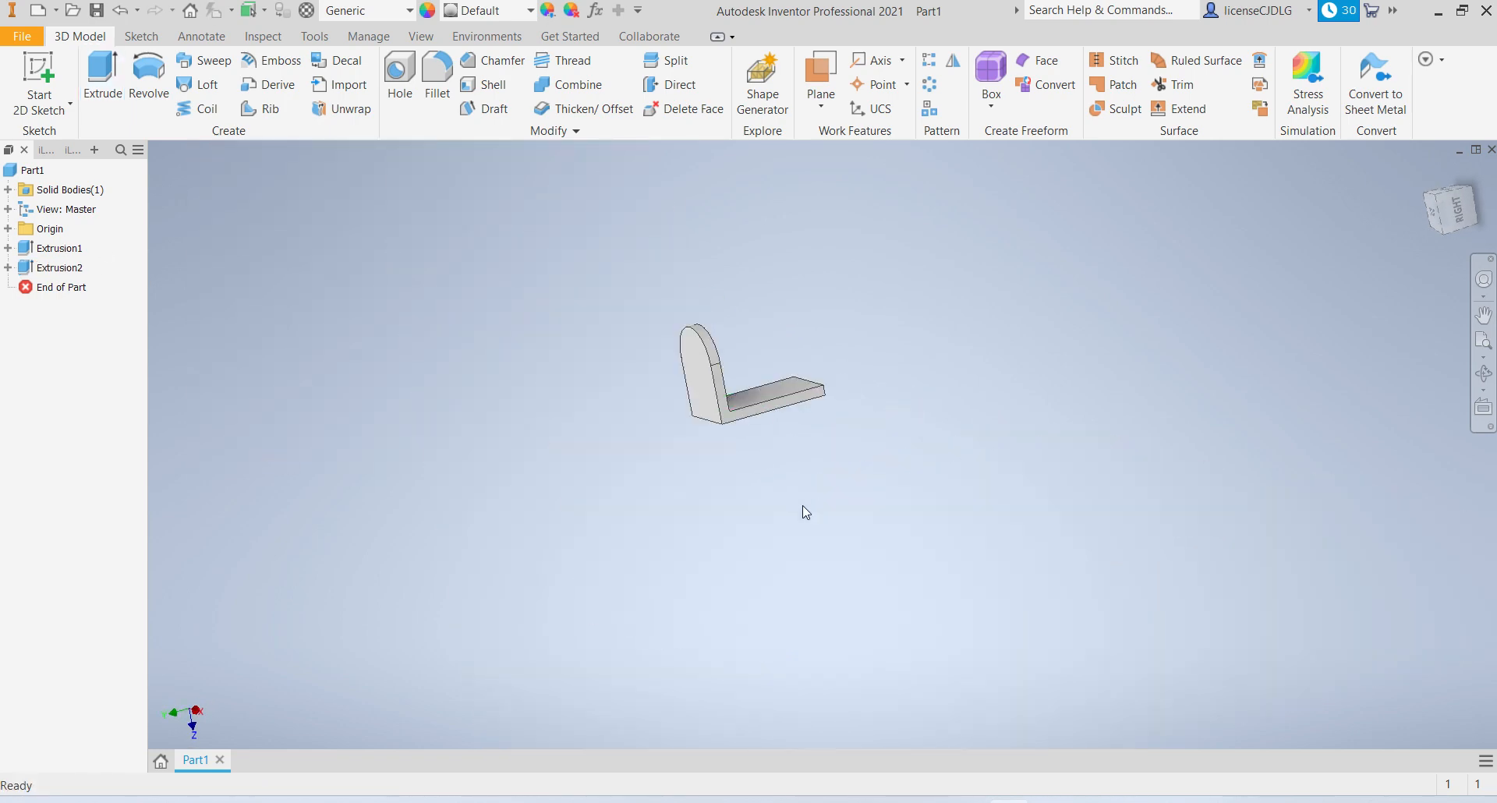
{"action": "middle_click_drag", "start_coordinate": [803, 506], "coordinate": [643, 477], "text": "shift"}
{"action": "scroll", "coordinate": [746, 438], "scroll_direction": "down", "scroll_amount": 5}
{"action": "scroll", "coordinate": [746, 438], "scroll_direction": "up", "scroll_amount": 5}
{"action": "scroll", "coordinate": [691, 406], "scroll_direction": "down", "scroll_amount": 5}
{"action": "scroll", "coordinate": [751, 395], "scroll_direction": "up", "scroll_amount": 5}
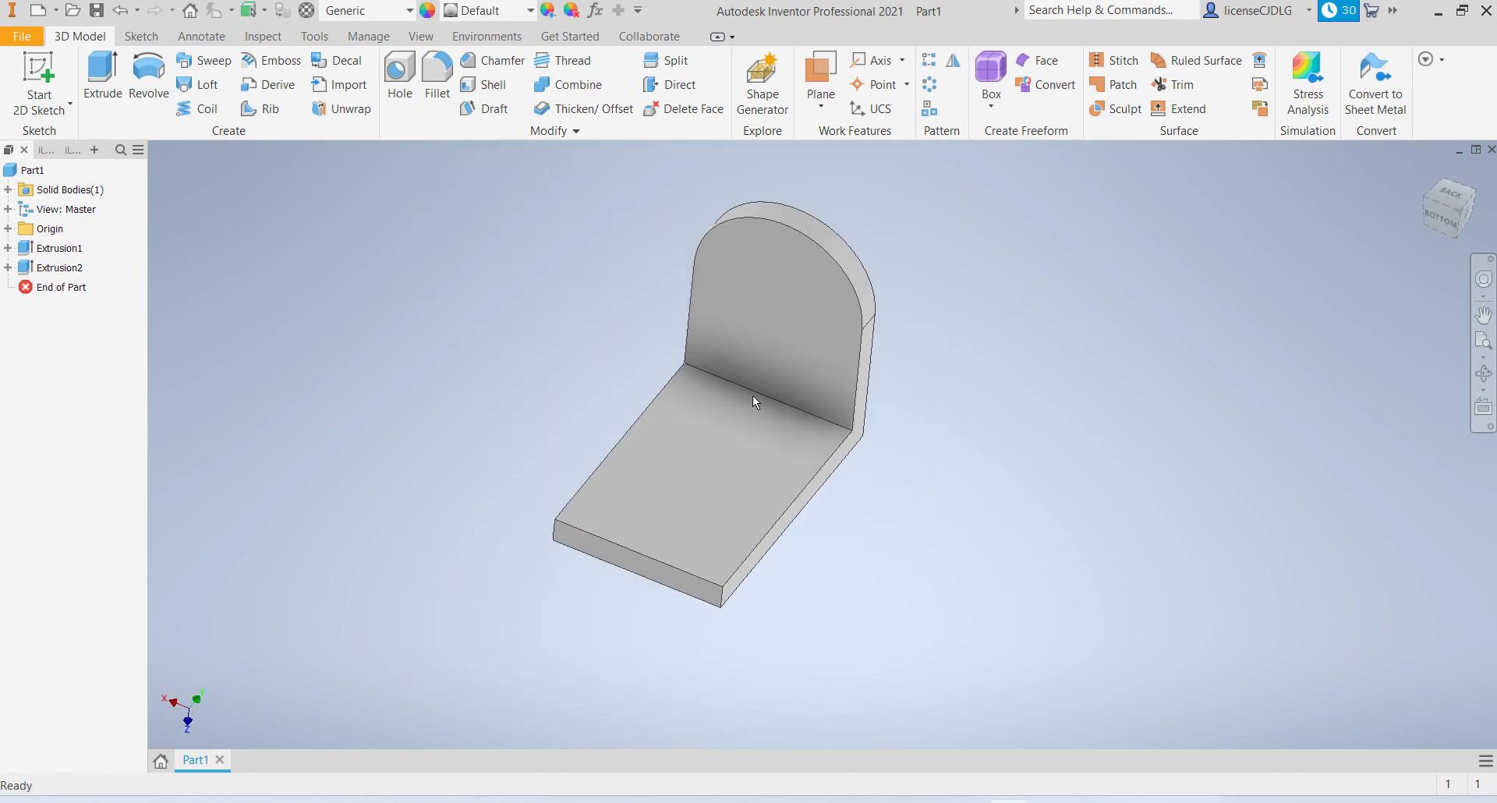
{"action": "left_click", "coordinate": [1051, 802]}
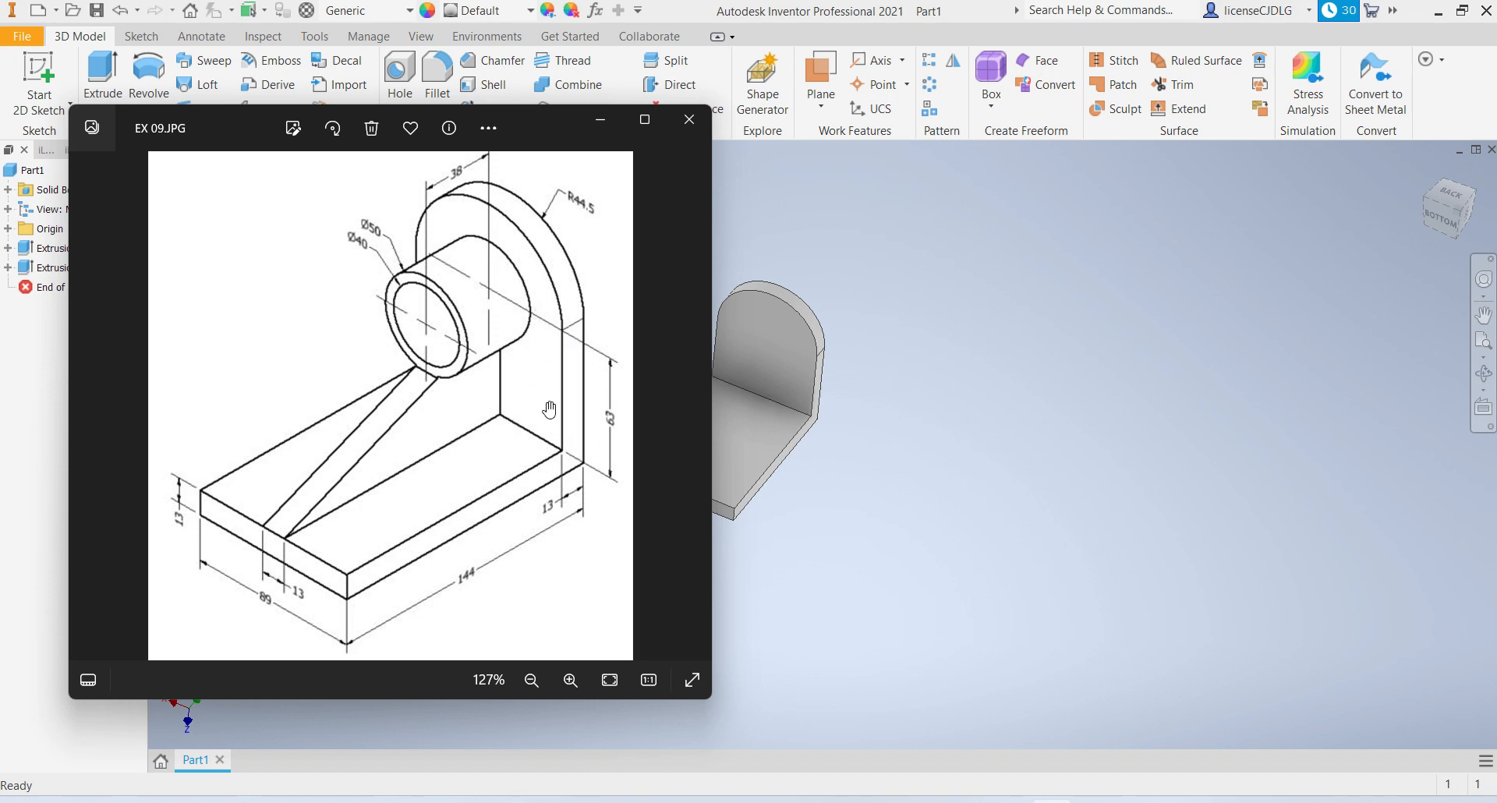
{"action": "left_click", "coordinate": [895, 550]}
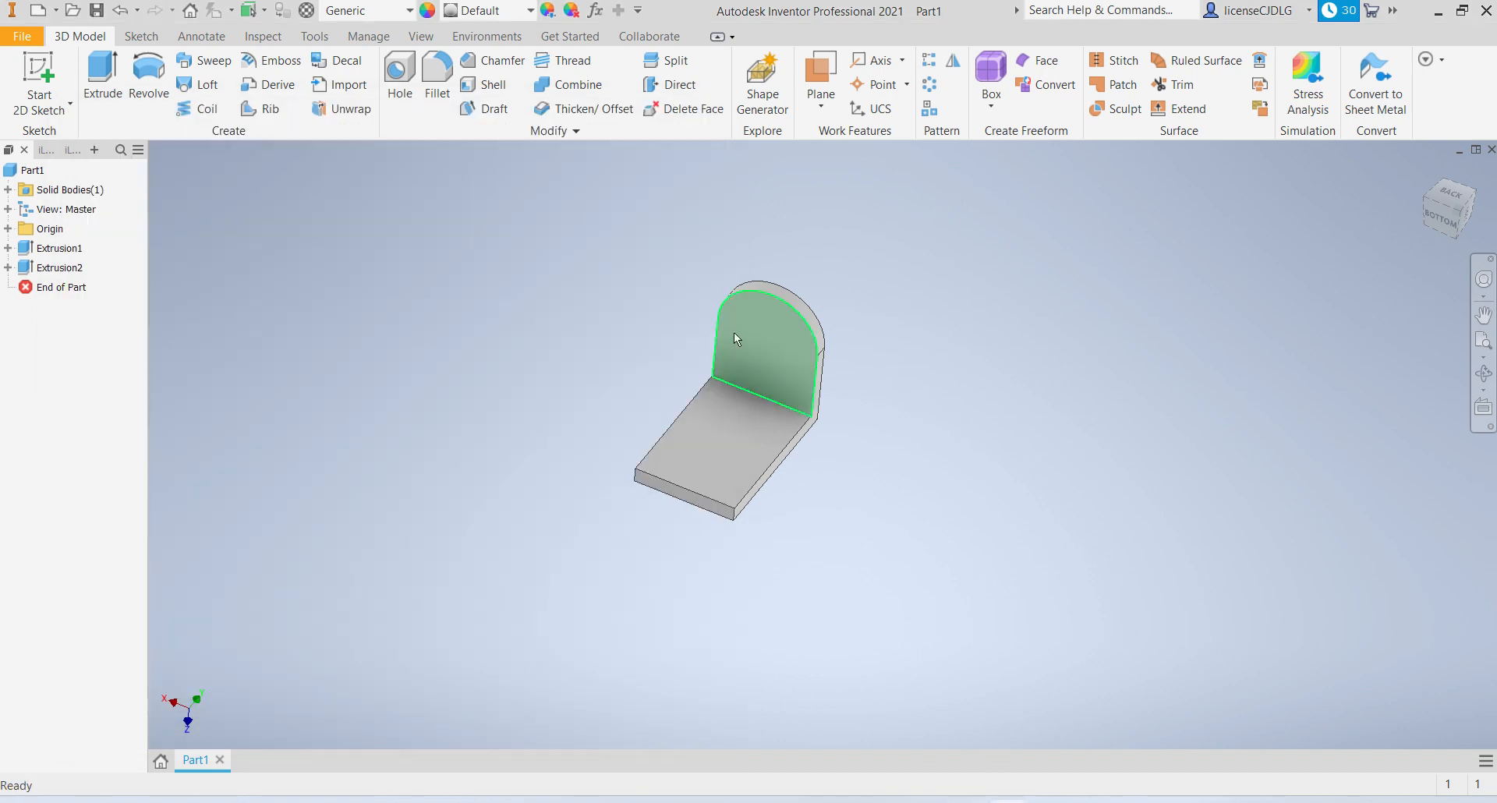
{"action": "left_click", "coordinate": [780, 335]}
{"action": "left_click", "coordinate": [901, 320]}
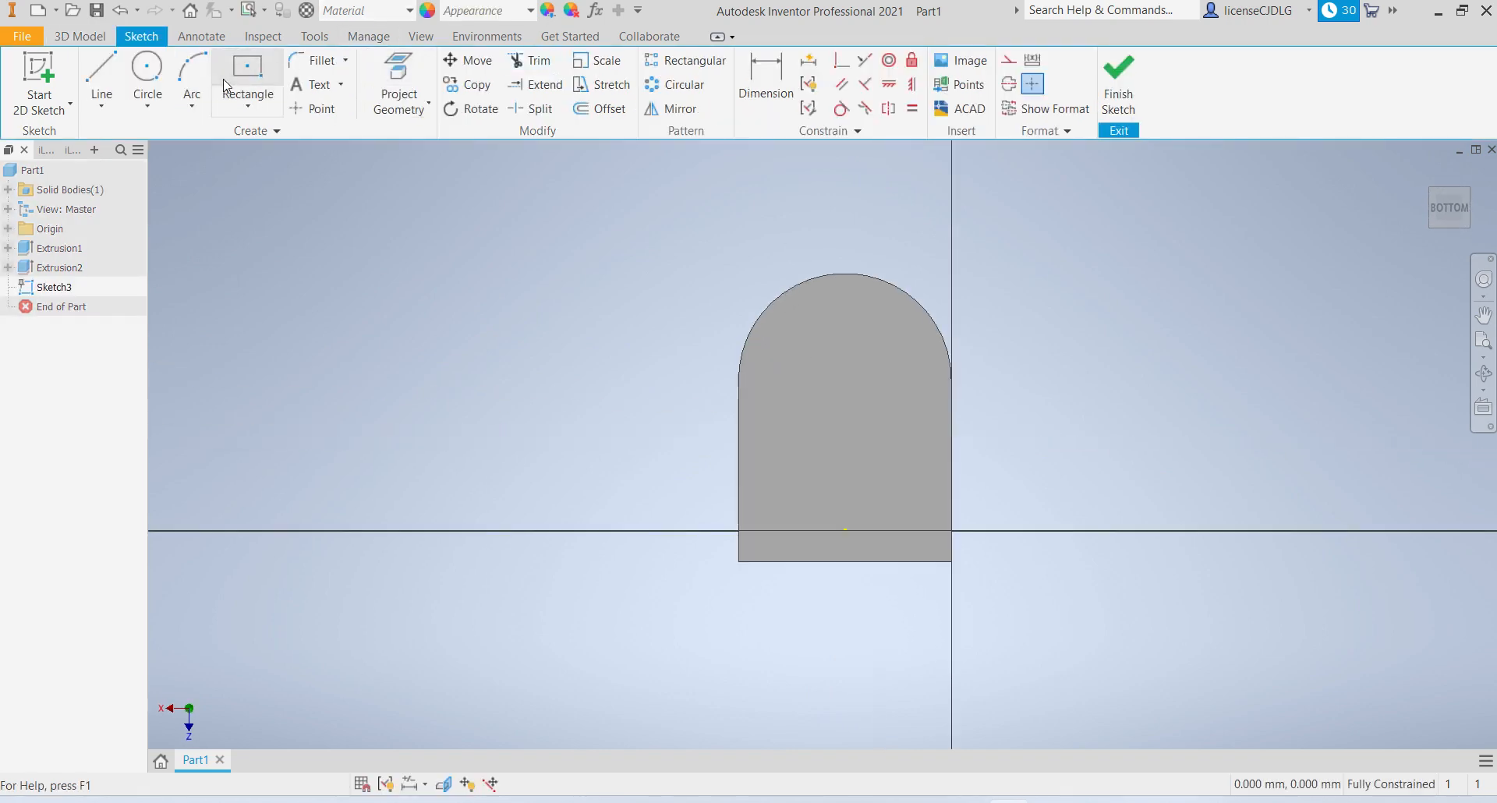
Draw two concentric circles with diameters of 50 mm and 40 mm at the upright's arc center, and finish the sketch.
{"action": "left_click", "coordinate": [147, 70]}
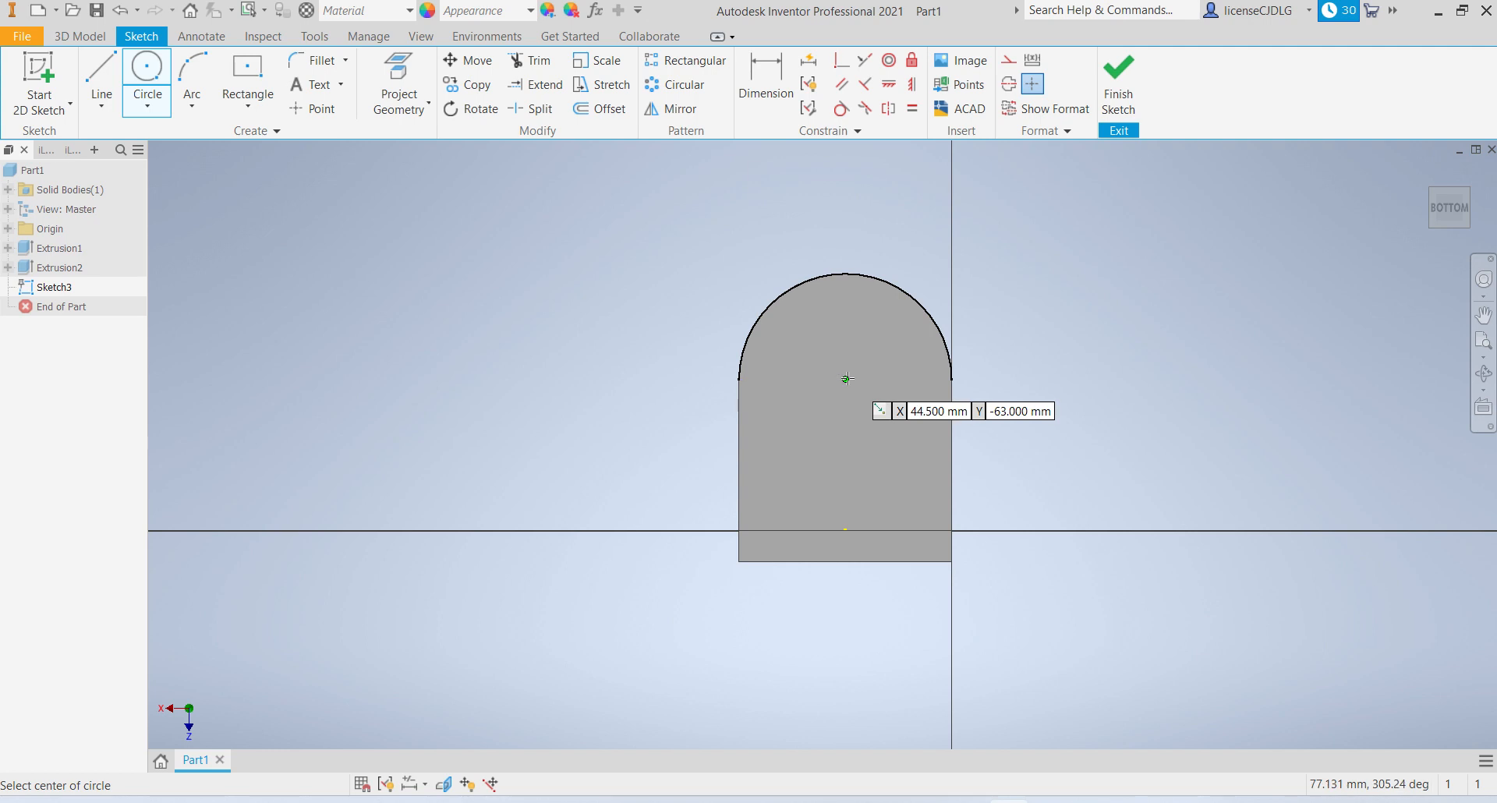
{"action": "left_click", "coordinate": [847, 378]}
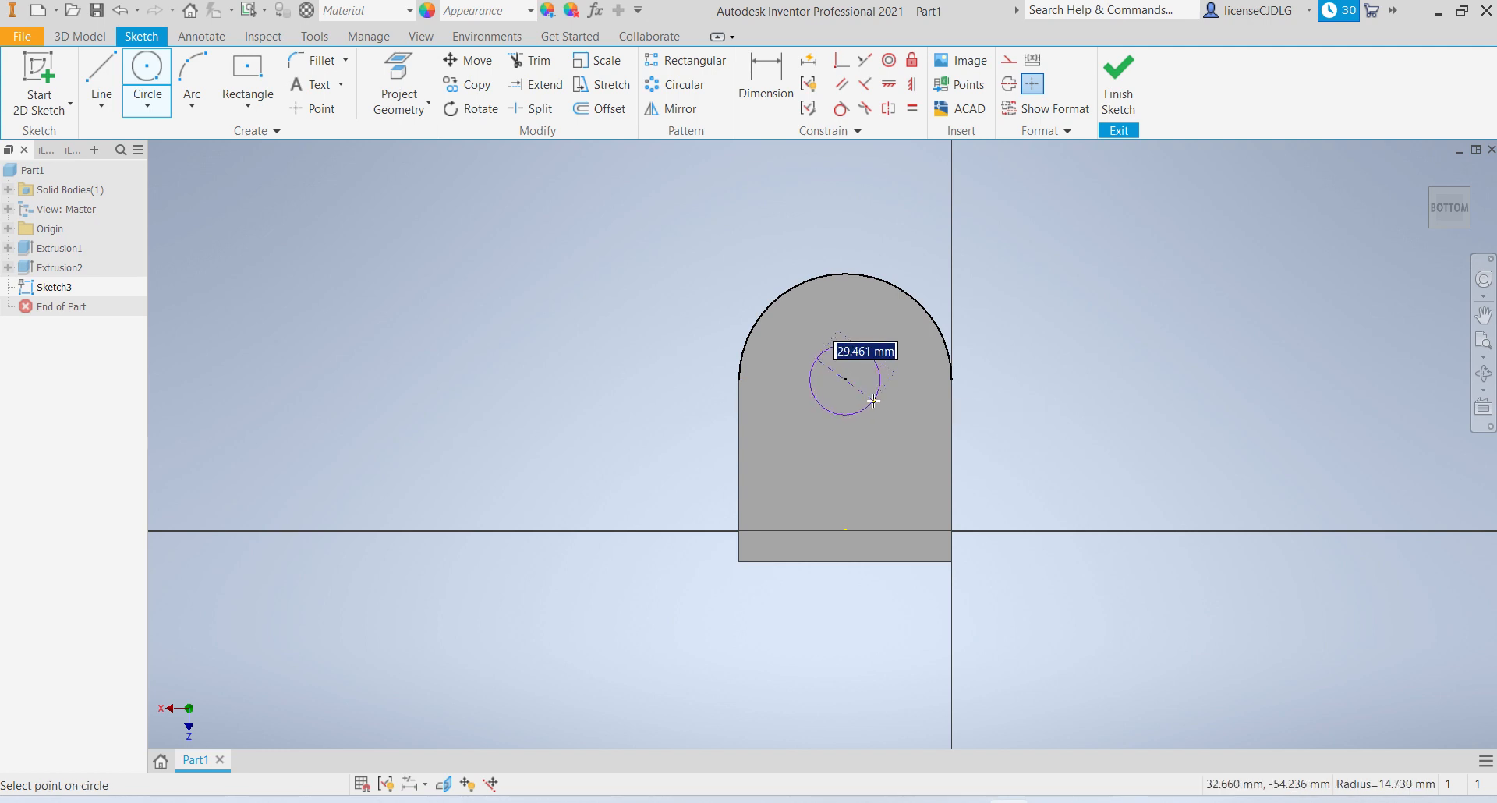
{"action": "type", "text": "50"}
{"action": "key", "text": "Return"}
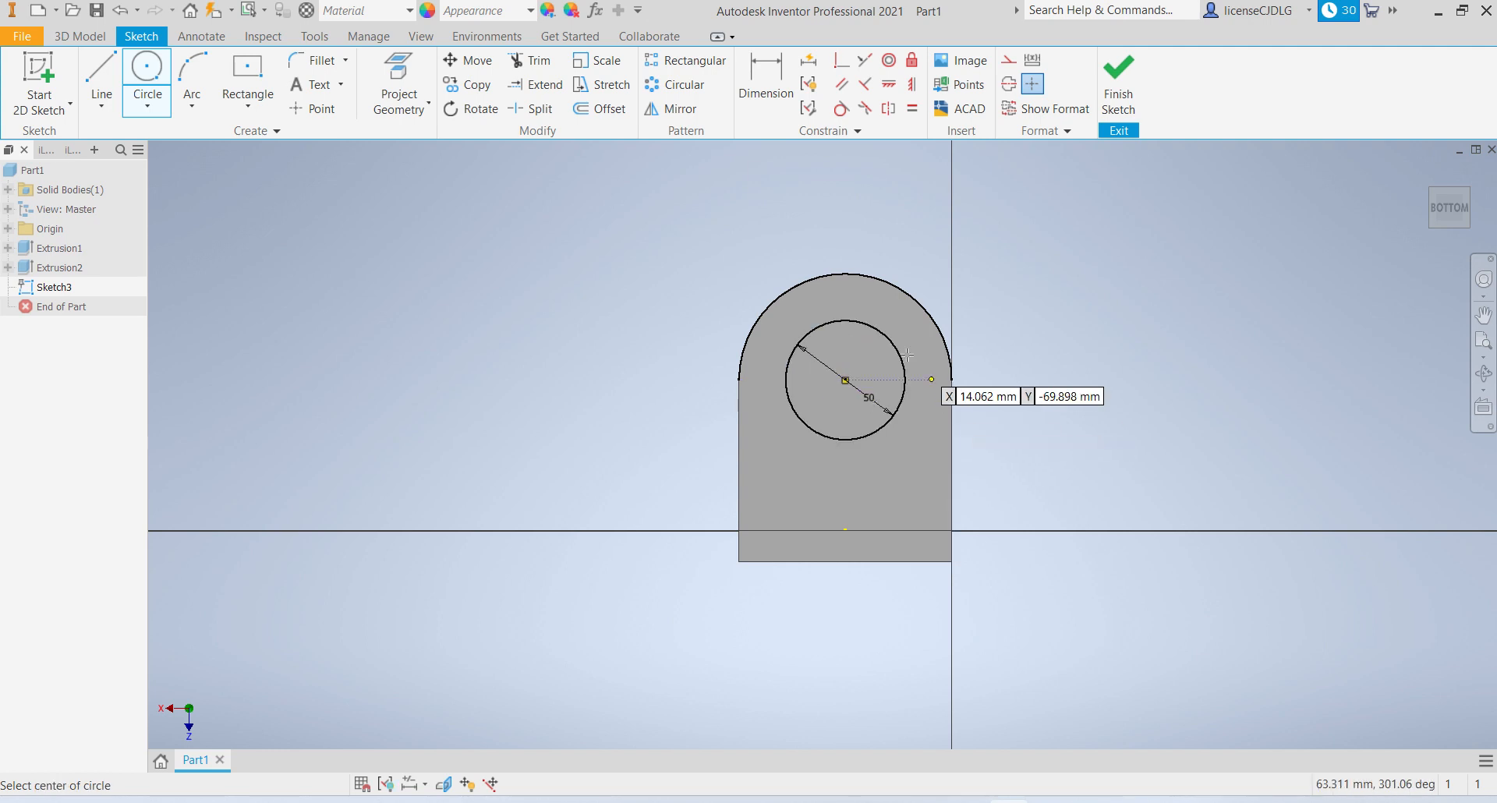
{"action": "left_click", "coordinate": [847, 379]}
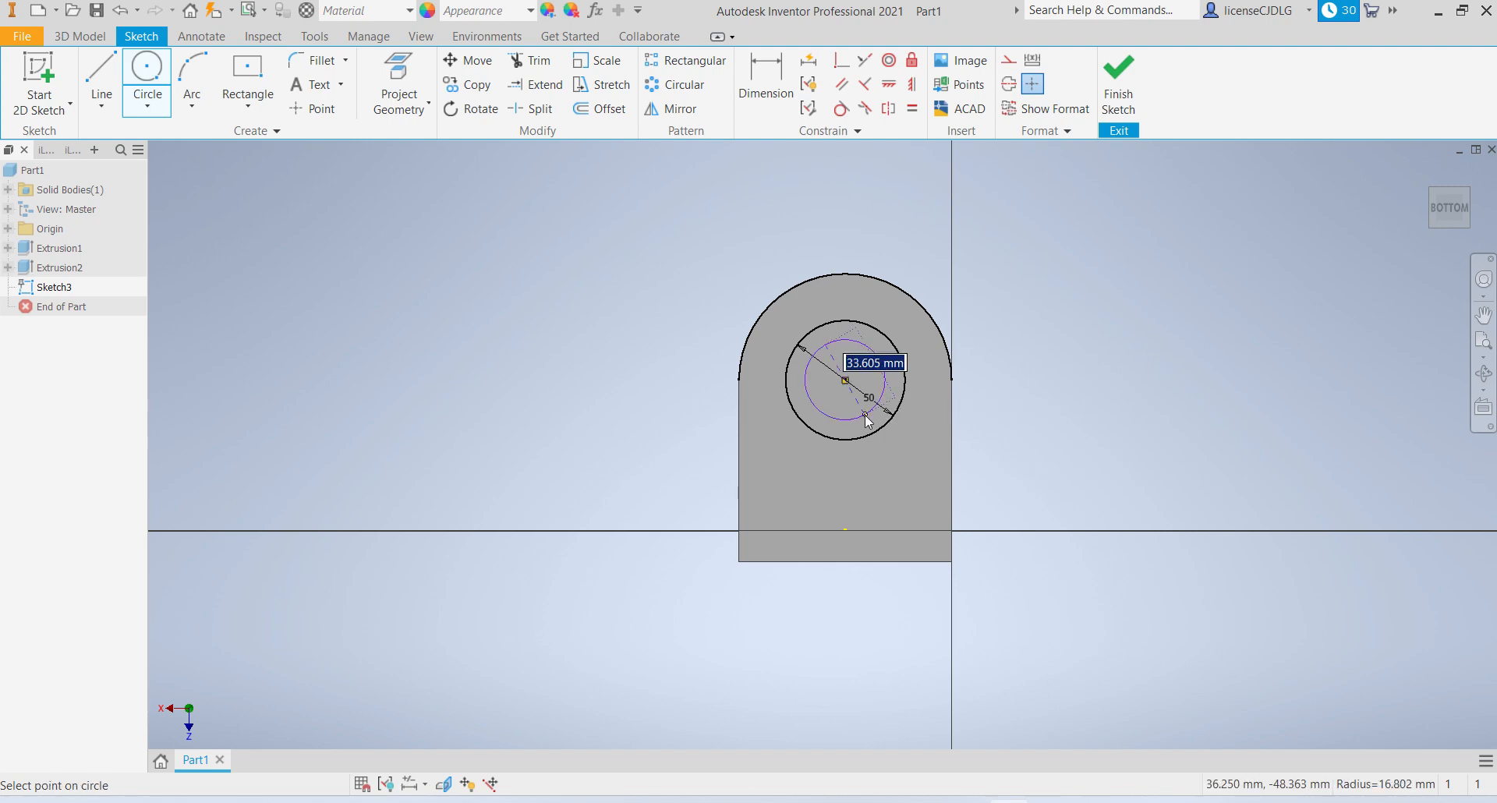
{"action": "type", "text": "40"}
{"action": "key", "text": "Return"}
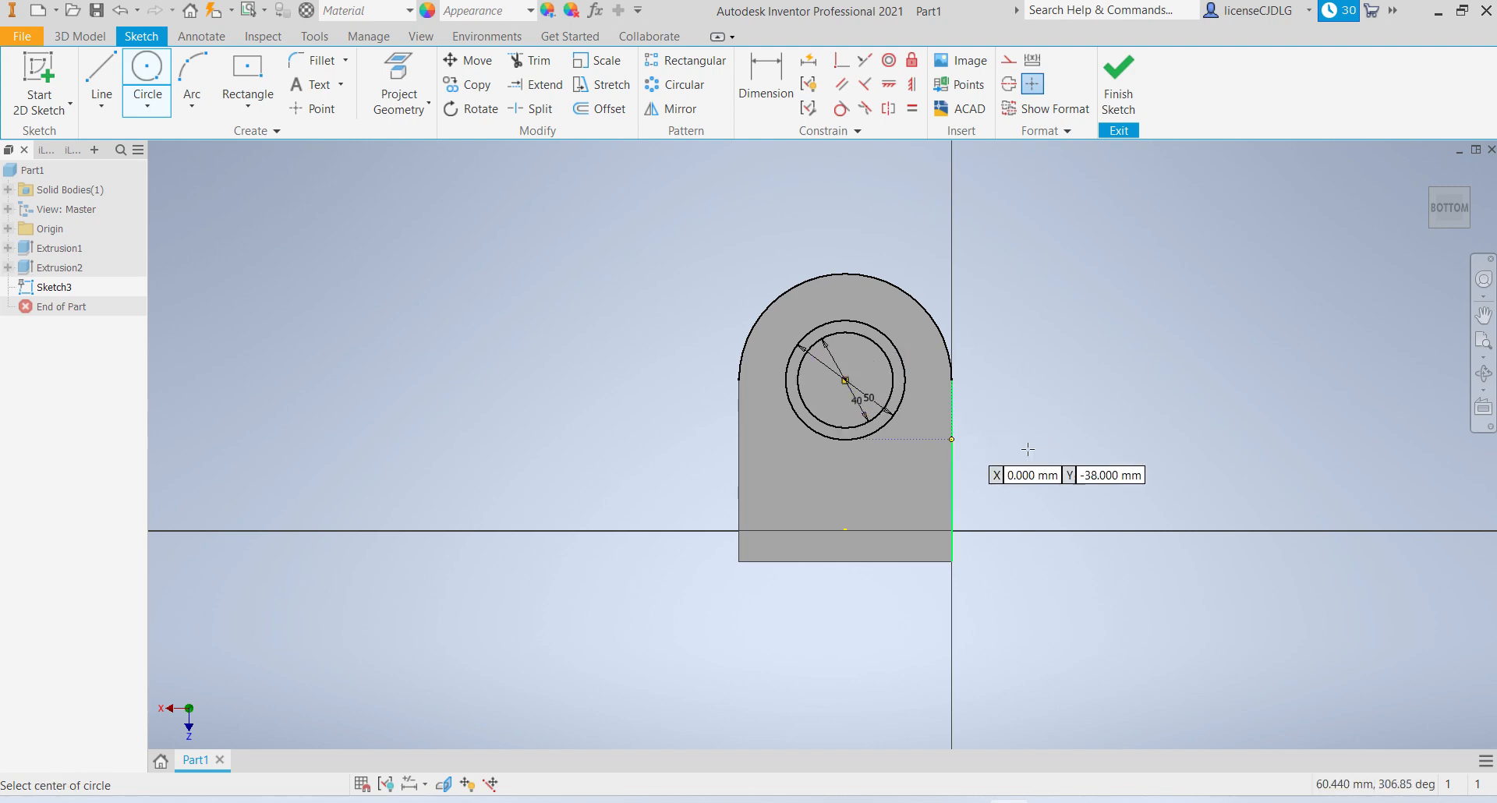
{"action": "left_click", "coordinate": [1126, 104]}
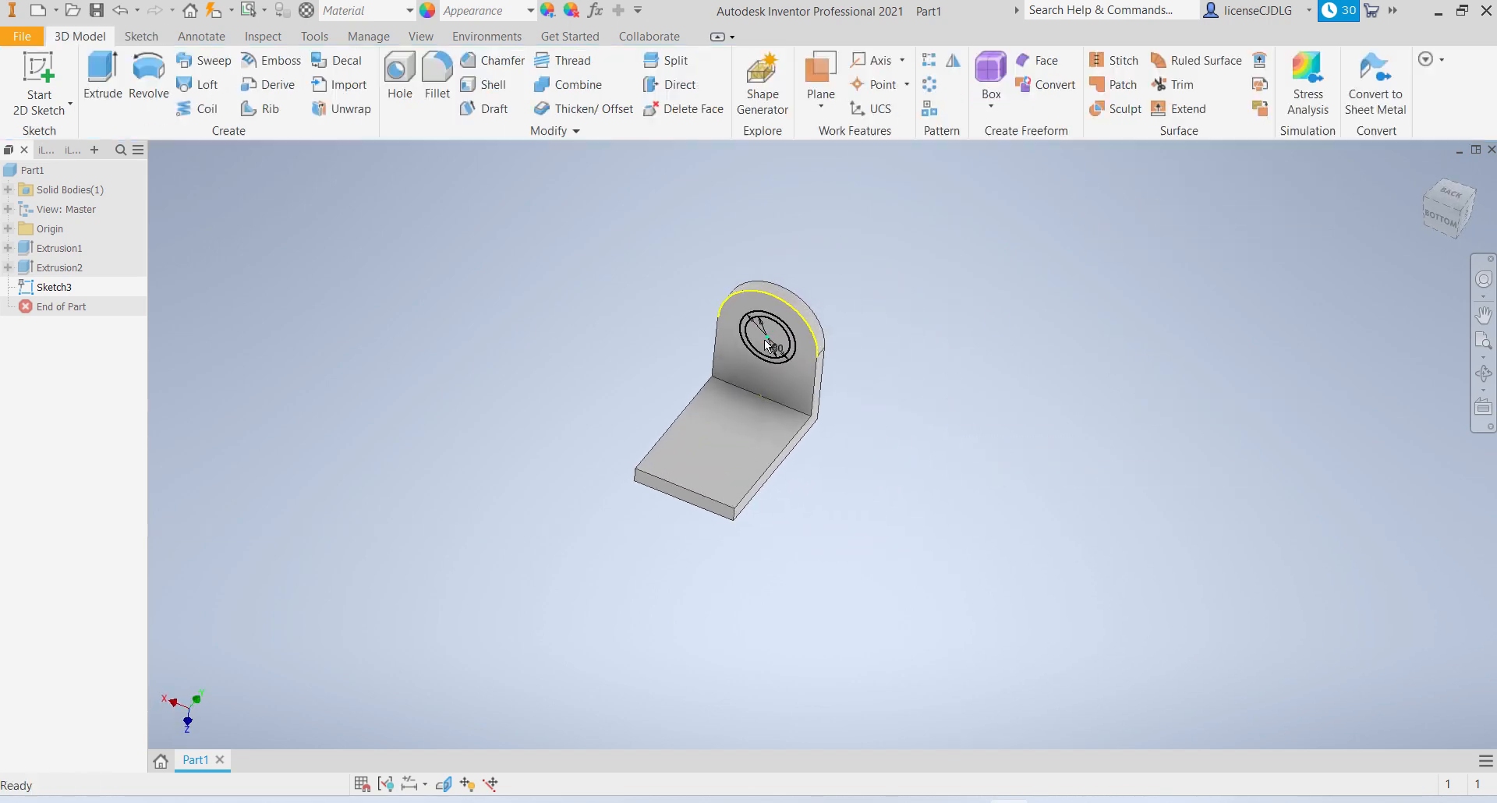
Extrude the ring between the two circles 38 mm outward over the plate, as given in the reference drawing.
{"action": "scroll", "coordinate": [764, 339], "scroll_direction": "down", "scroll_amount": 5}
{"action": "left_click", "coordinate": [102, 78]}
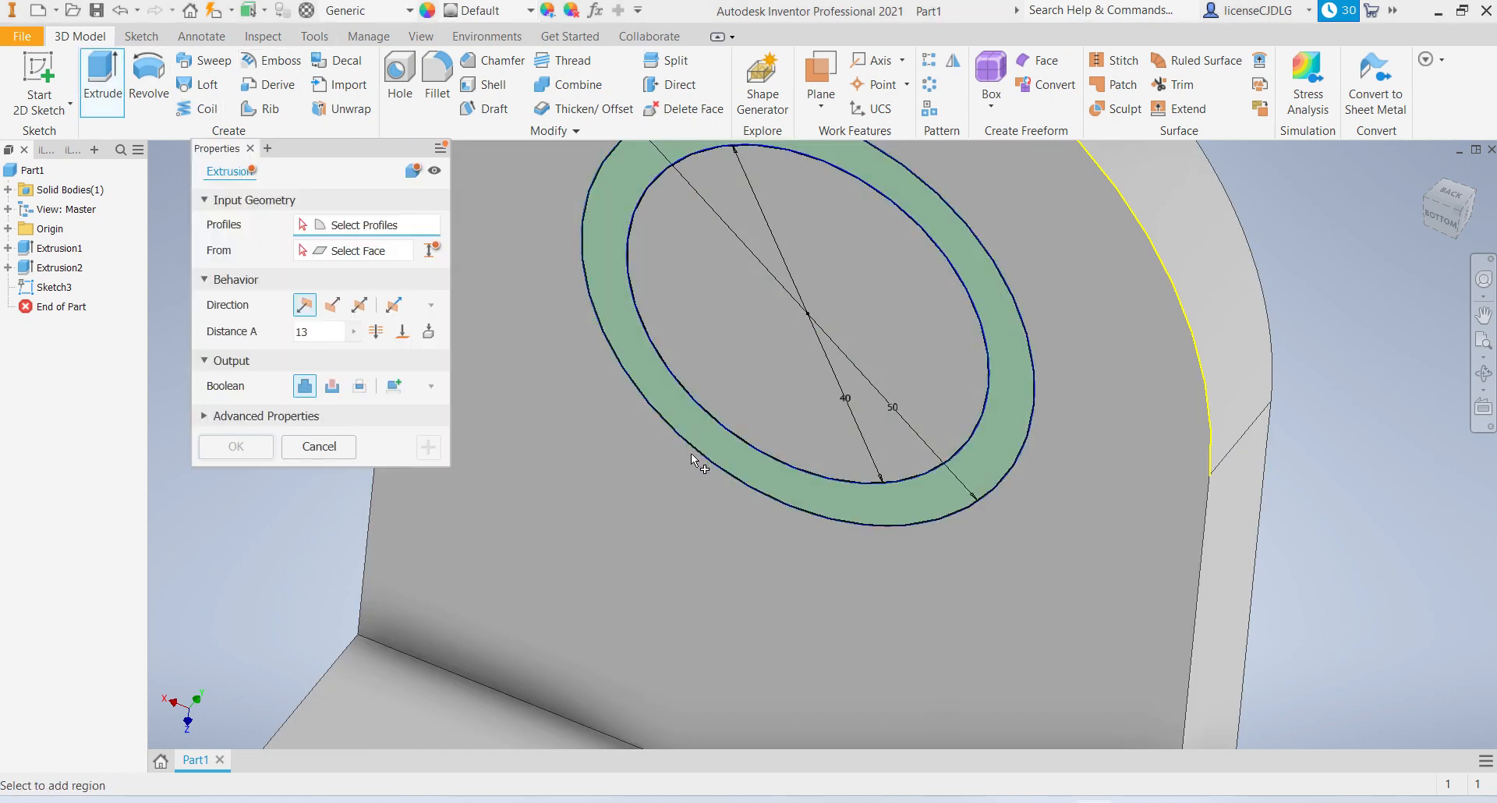
{"action": "left_click", "coordinate": [1053, 802]}
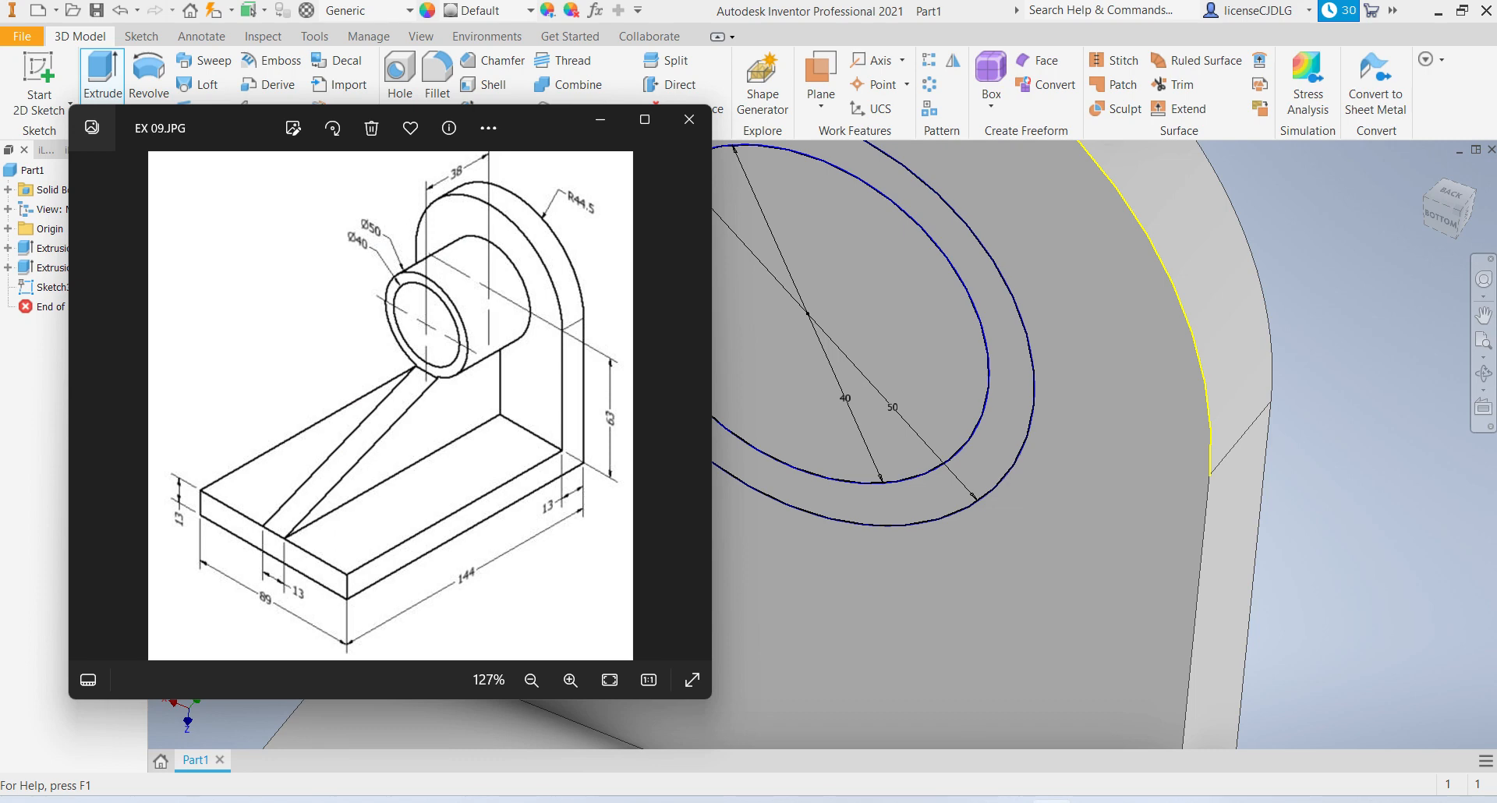
{"action": "left_click", "coordinate": [601, 119]}
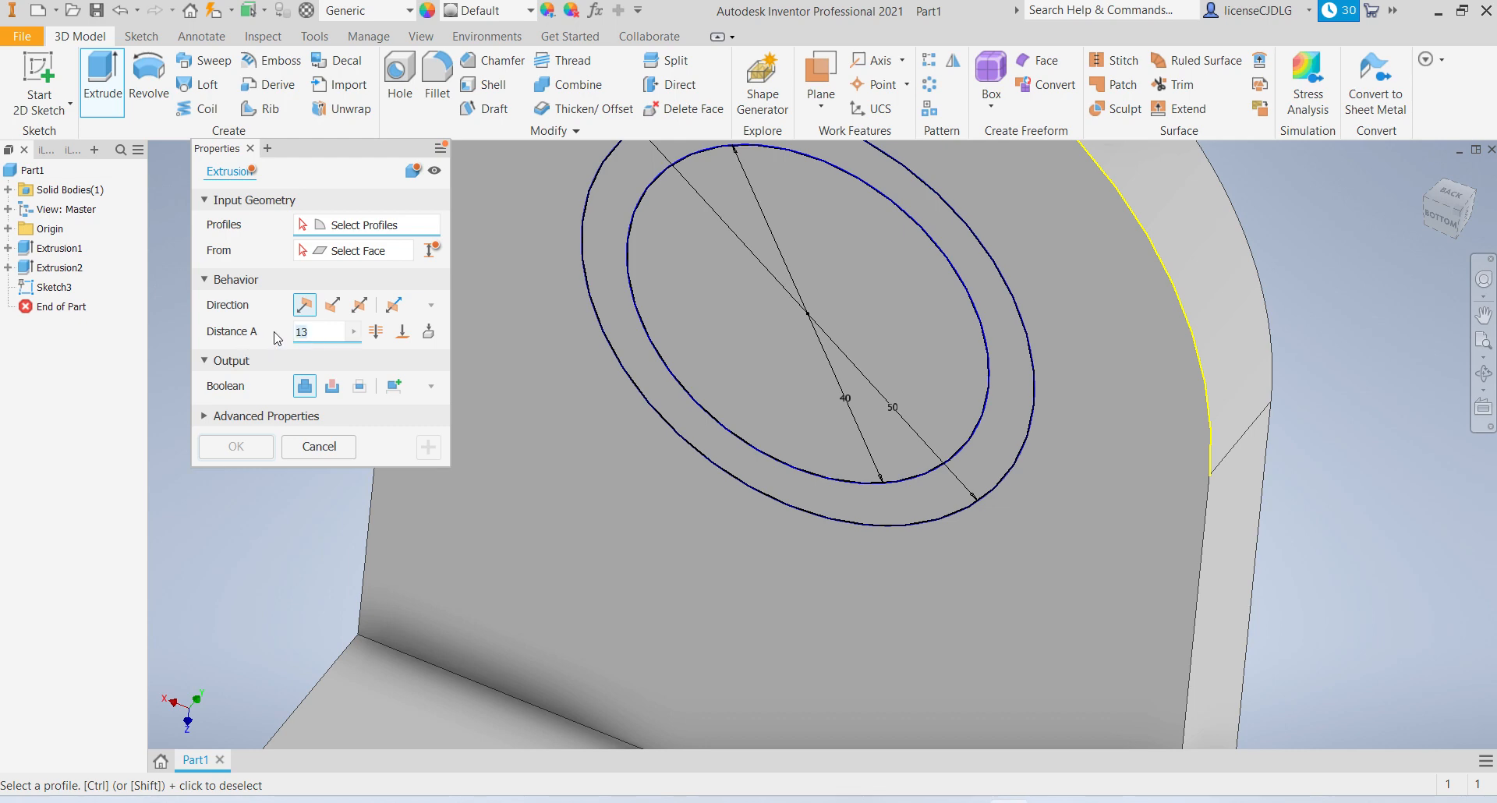
{"action": "left_click", "coordinate": [672, 406]}
{"action": "left_click", "coordinate": [243, 455]}
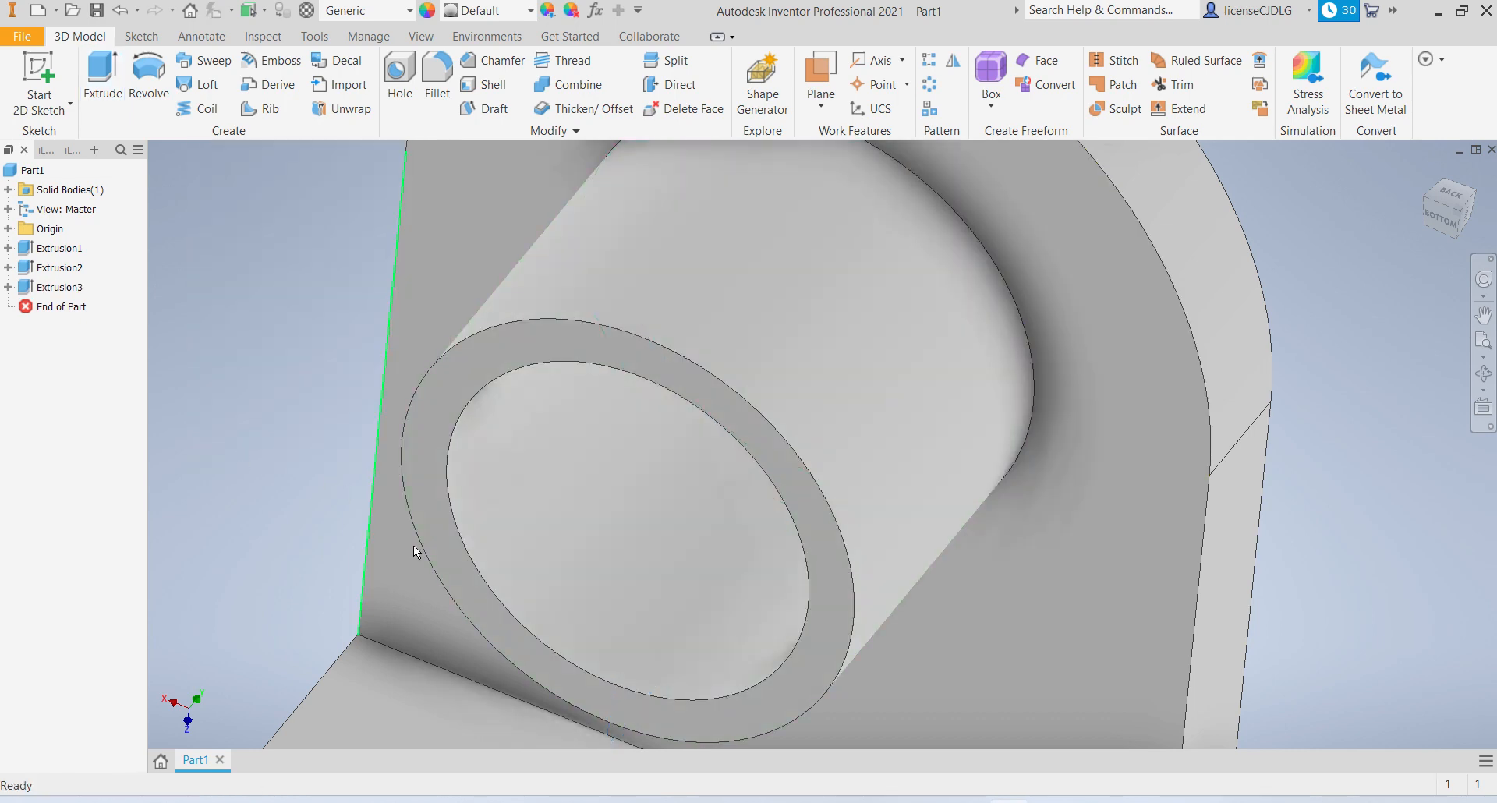
Inspect the boss and plate from the side, and check the rib's shape and thickness in the reference drawing.
{"action": "scroll", "coordinate": [764, 550], "scroll_direction": "down", "scroll_amount": 9}
{"action": "middle_click_drag", "start_coordinate": [798, 611], "coordinate": [765, 563], "text": "shift"}
{"action": "scroll", "coordinate": [764, 540], "scroll_direction": "up", "scroll_amount": 4}
{"action": "scroll", "coordinate": [764, 541], "scroll_direction": "down", "scroll_amount": 3}
{"action": "middle_click_drag", "start_coordinate": [766, 550], "coordinate": [858, 431]}
{"action": "scroll", "coordinate": [858, 429], "scroll_direction": "up", "scroll_amount": 3}
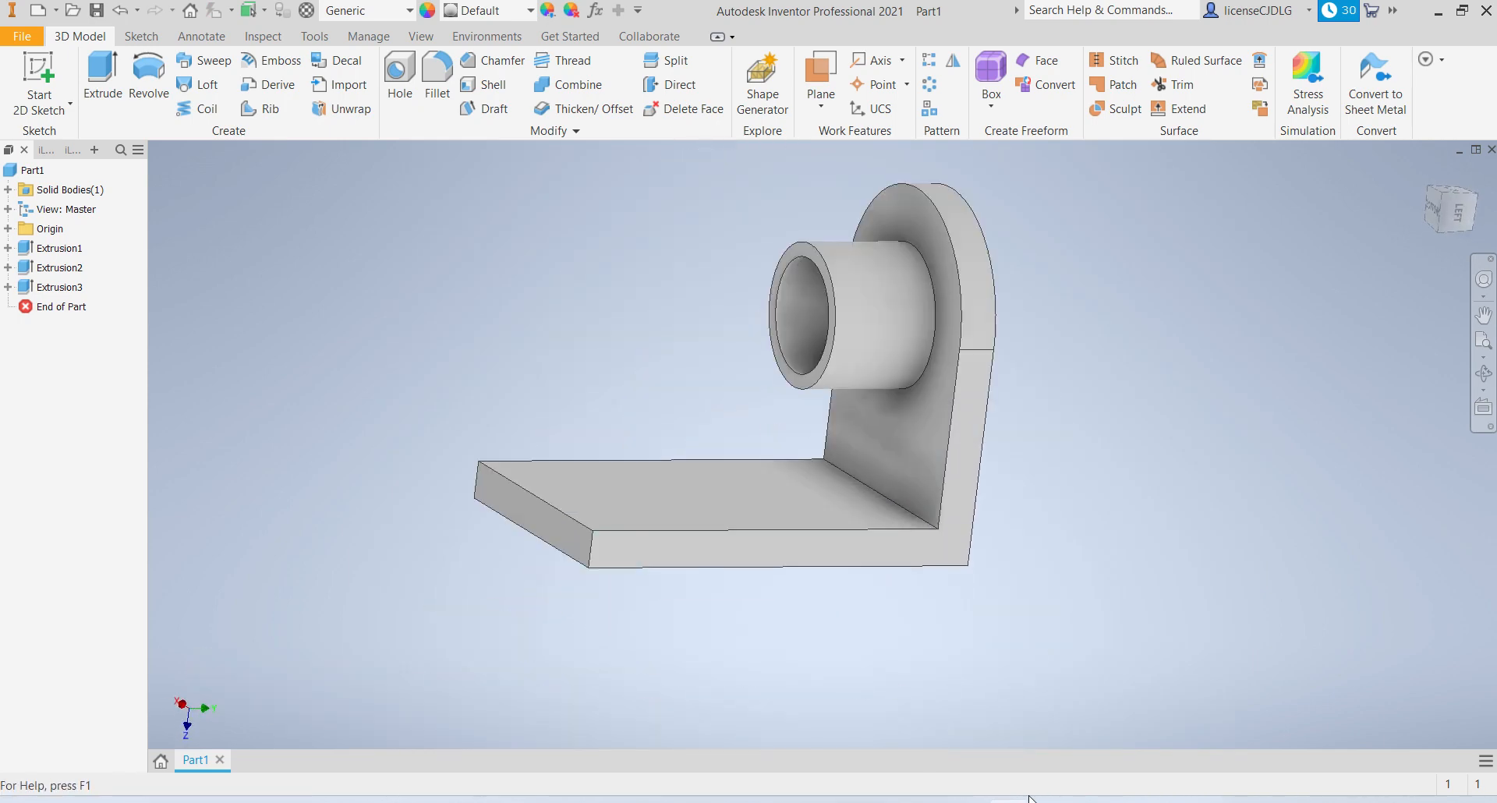
{"action": "left_click", "coordinate": [1053, 801]}
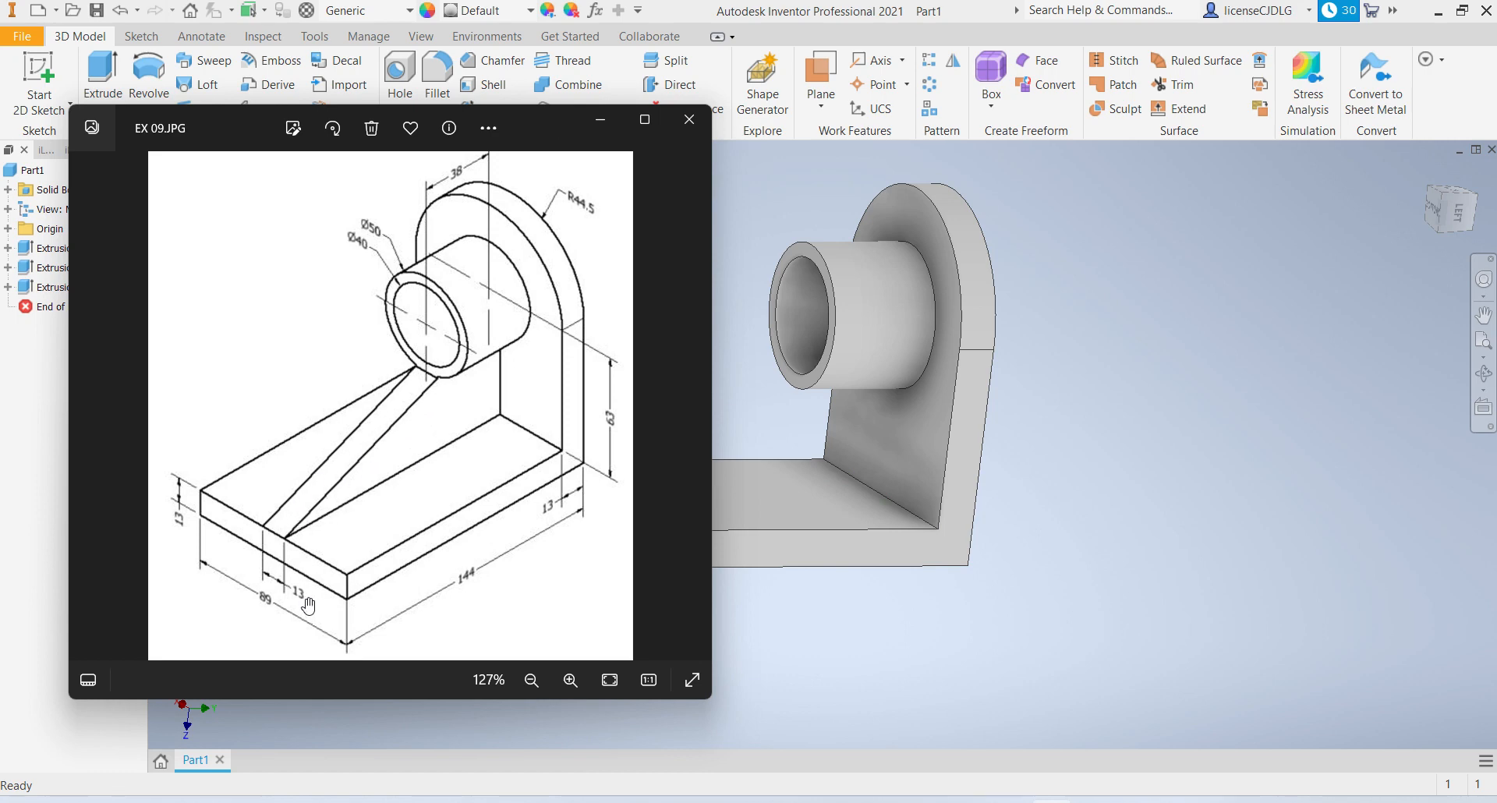
{"action": "left_click", "coordinate": [600, 119]}
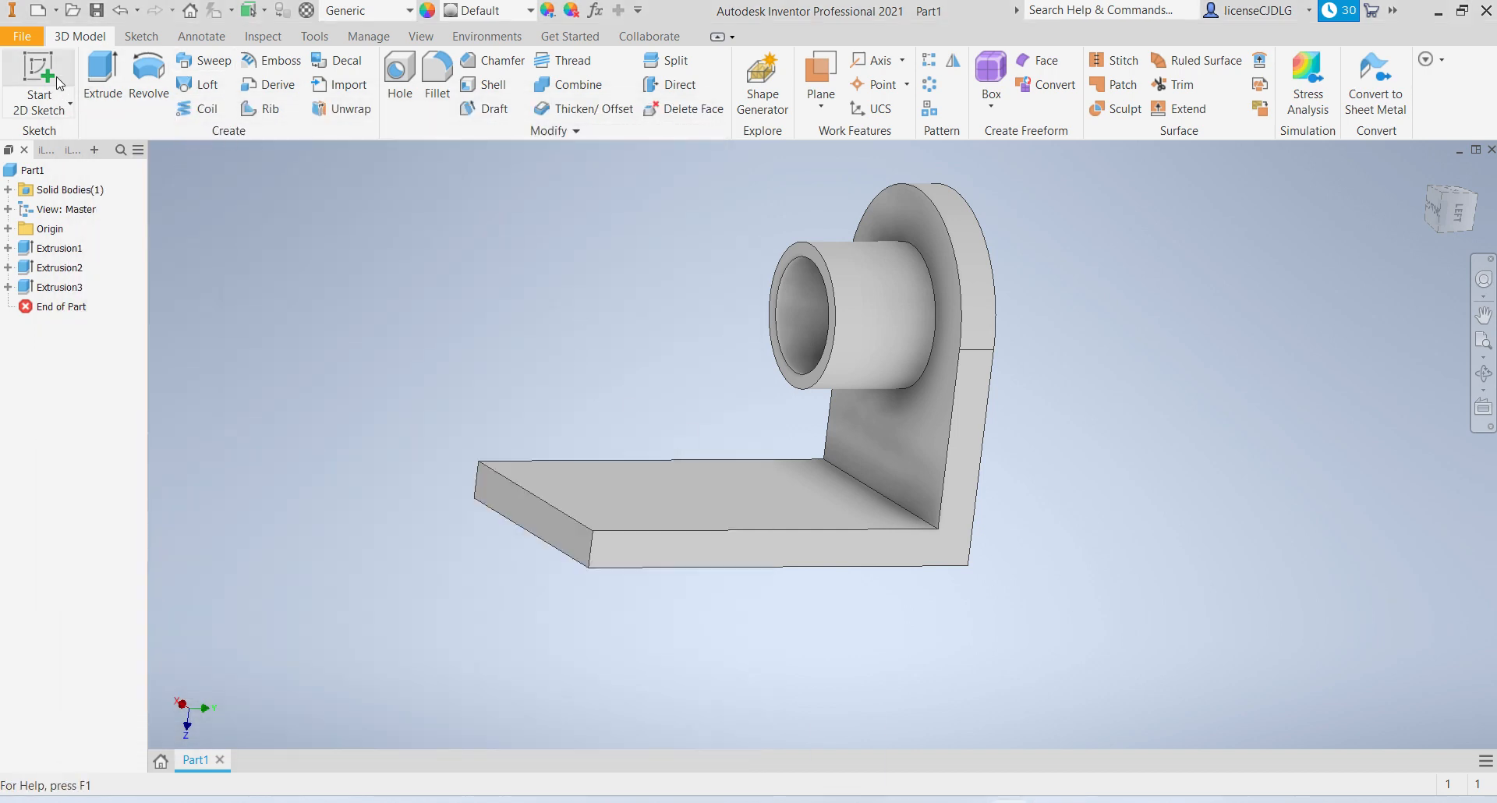
Start a sketch on the YZ plane and draw a sloped line from the plate's upper free-end corner to the boss's lower front corner.
{"action": "left_click", "coordinate": [7, 228]}
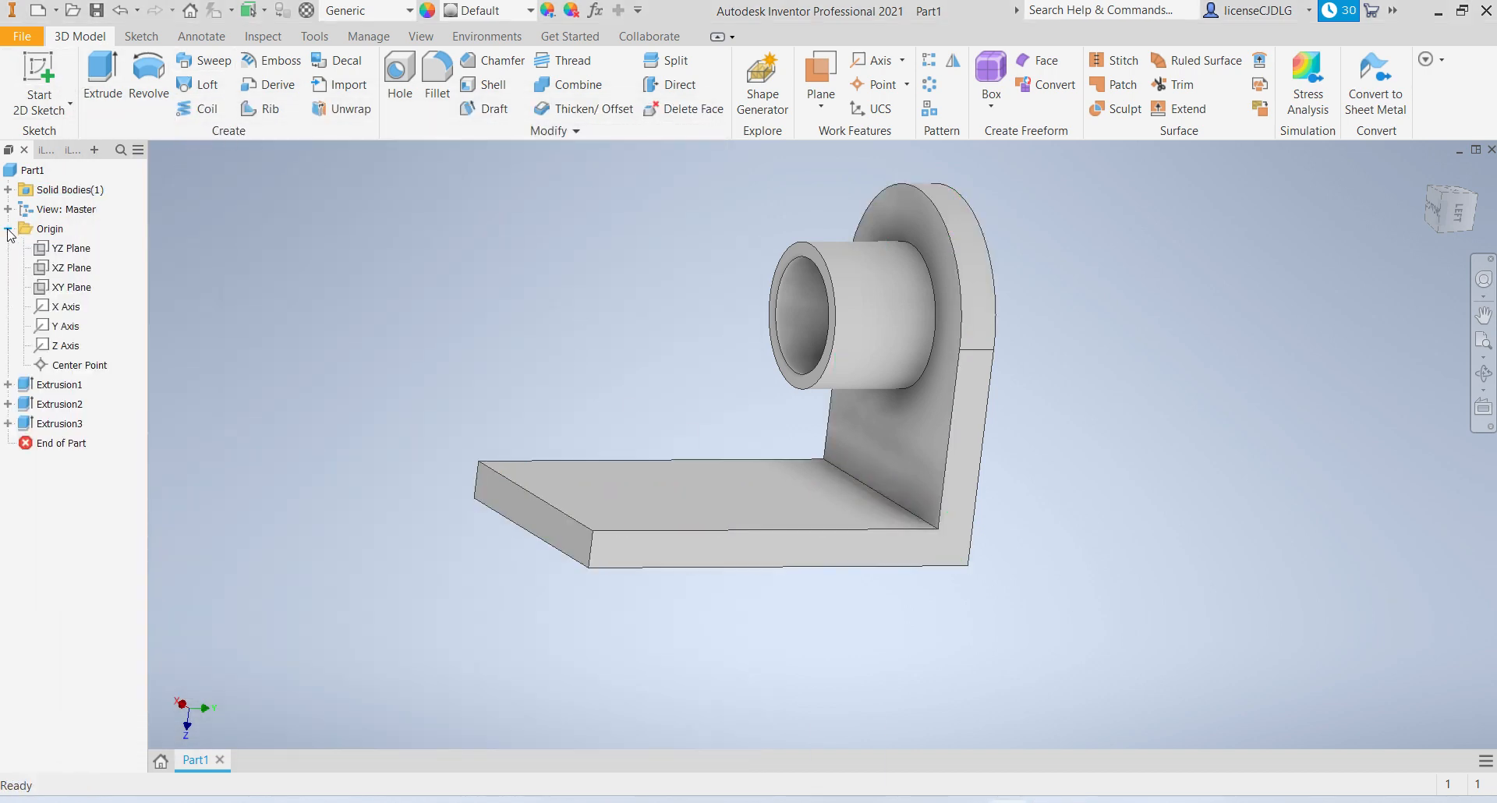
{"action": "left_click", "coordinate": [72, 248]}
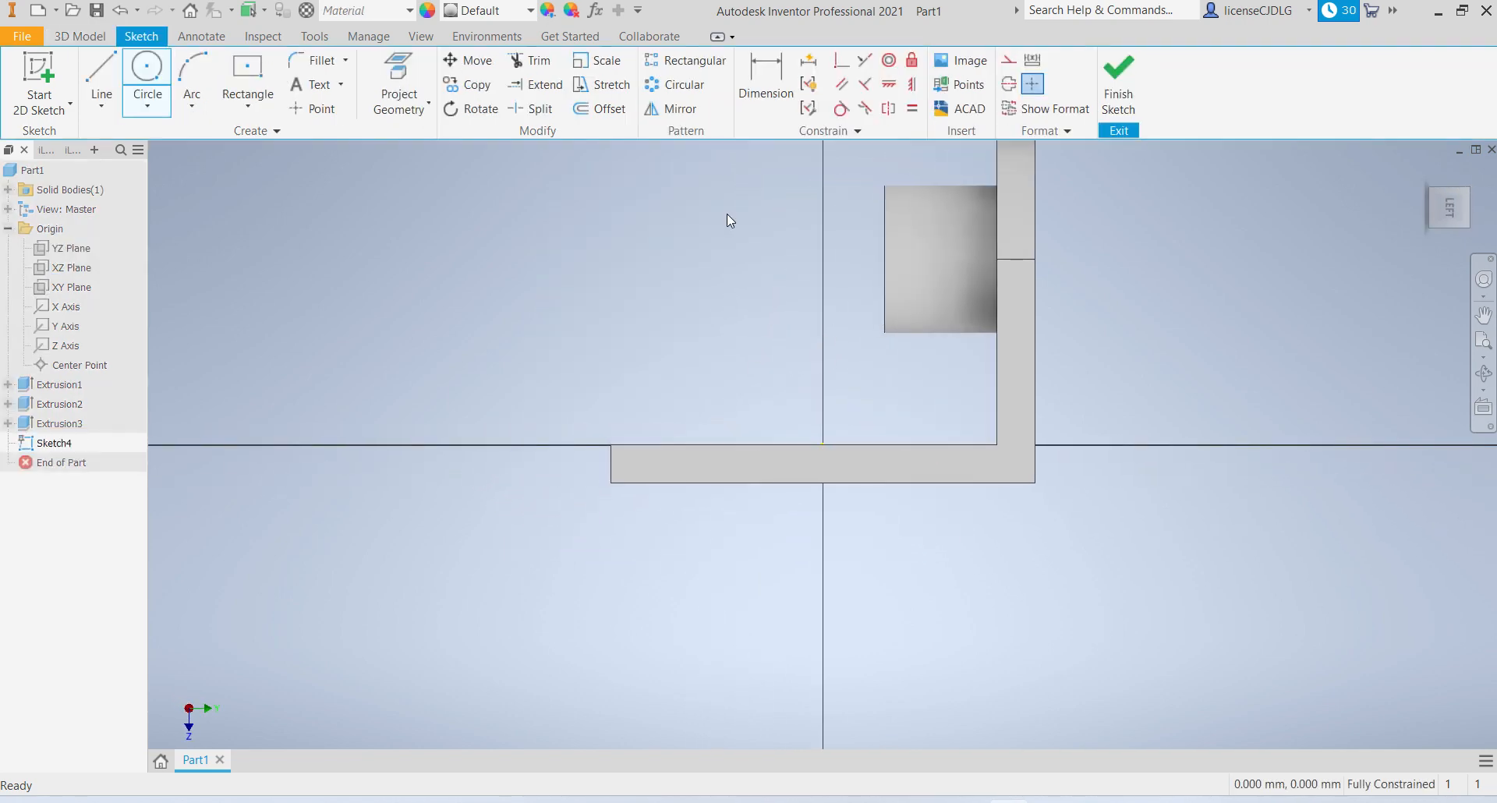
{"action": "left_click", "coordinate": [99, 78]}
{"action": "scroll", "coordinate": [659, 546], "scroll_direction": "down", "scroll_amount": 3}
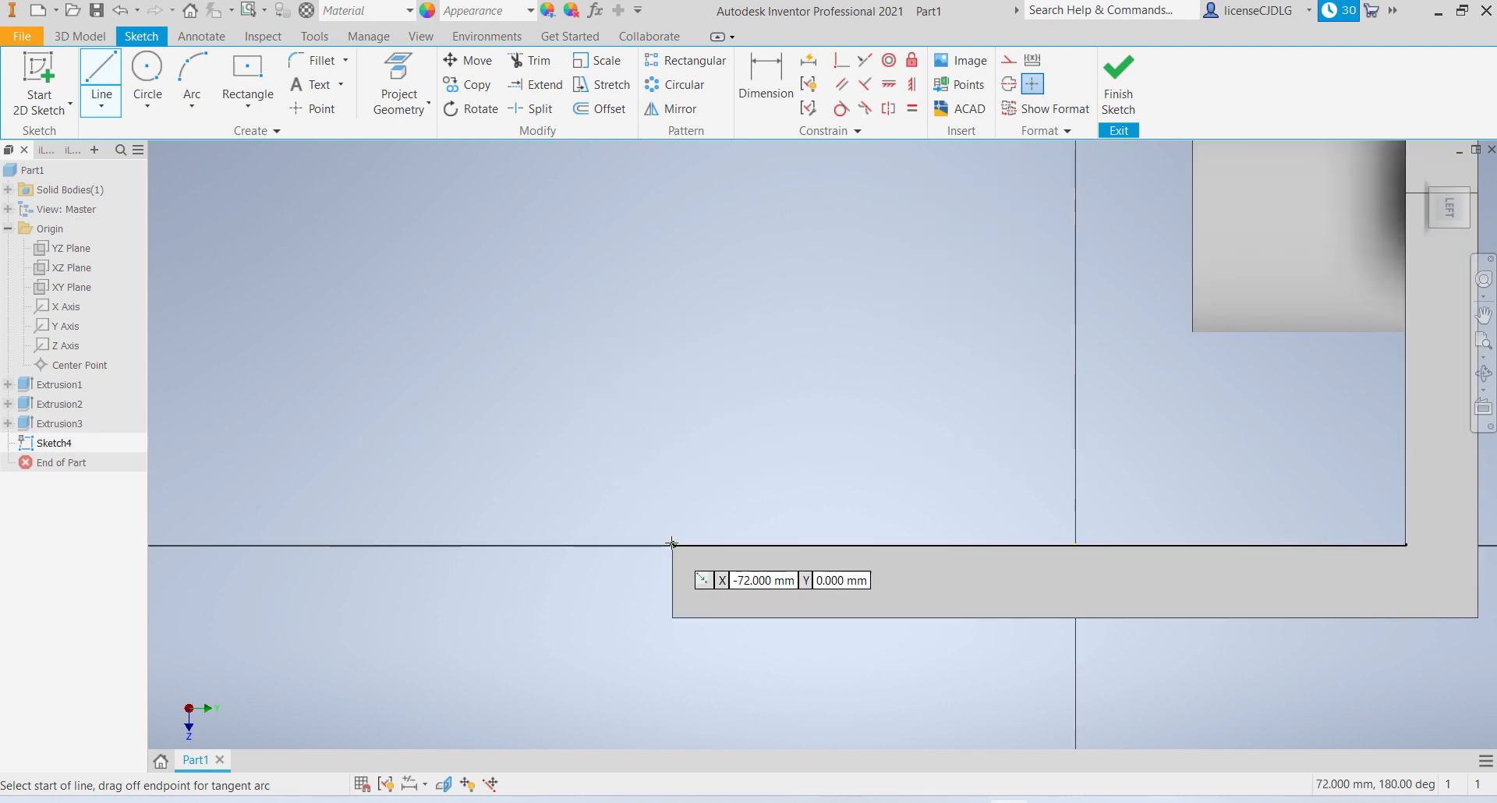
{"action": "left_click", "coordinate": [671, 544]}
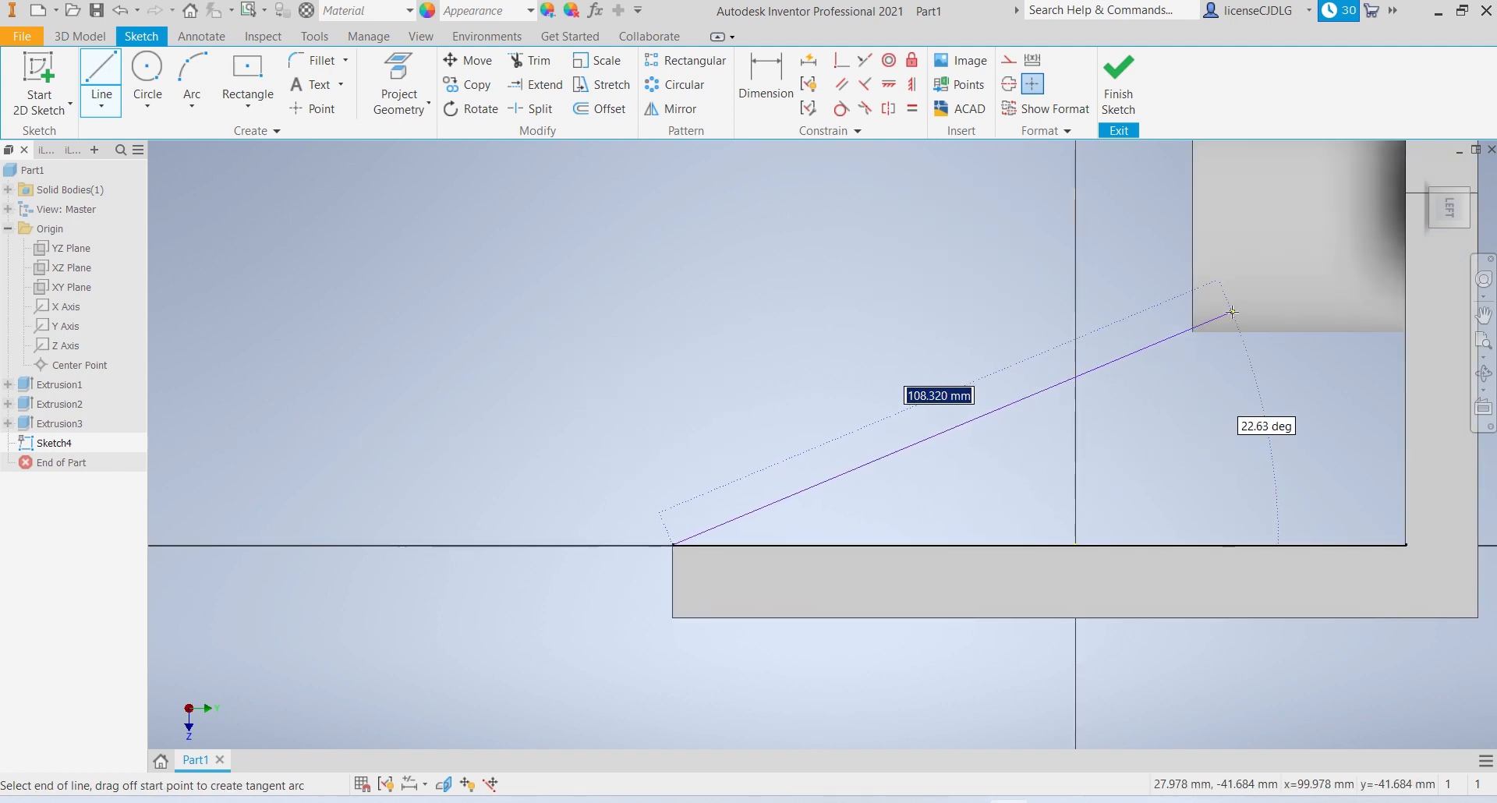
{"action": "left_click", "coordinate": [1193, 332]}
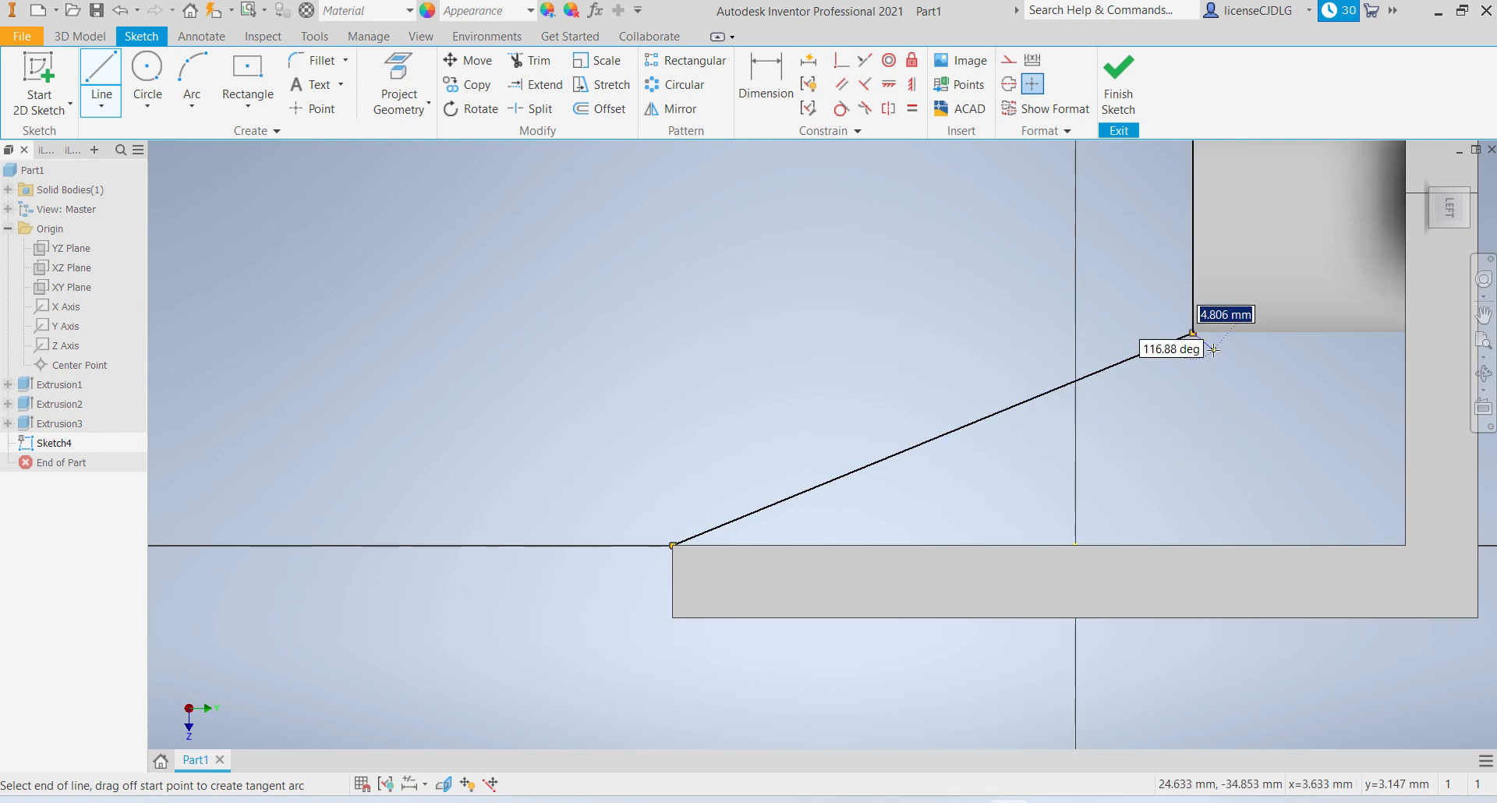
{"action": "key", "text": "Escape"}
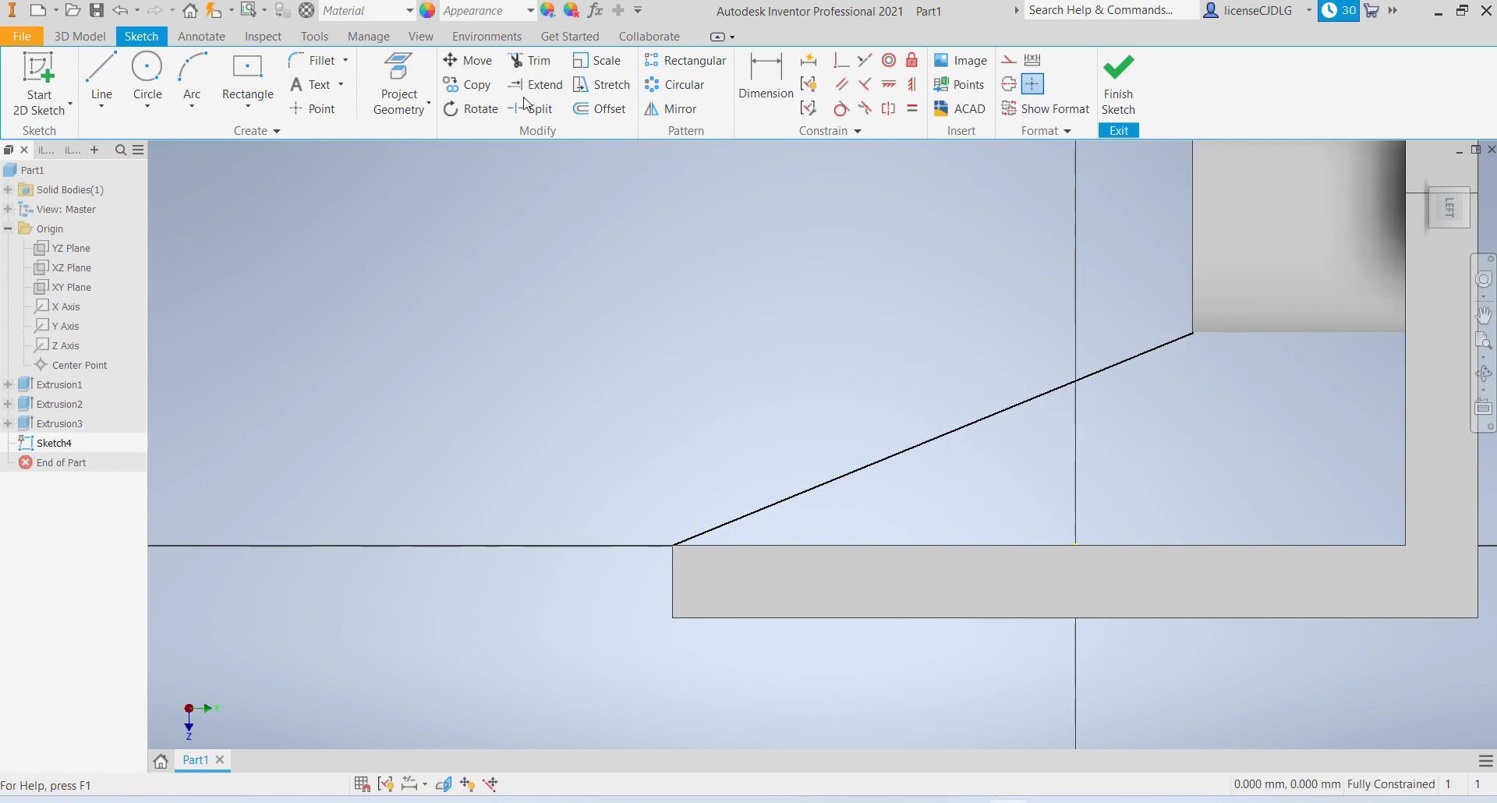
Project the plate's top, the upright's inner face and the boss's front face into the rib sketch, and finish the sketch.
{"action": "left_click", "coordinate": [398, 79]}
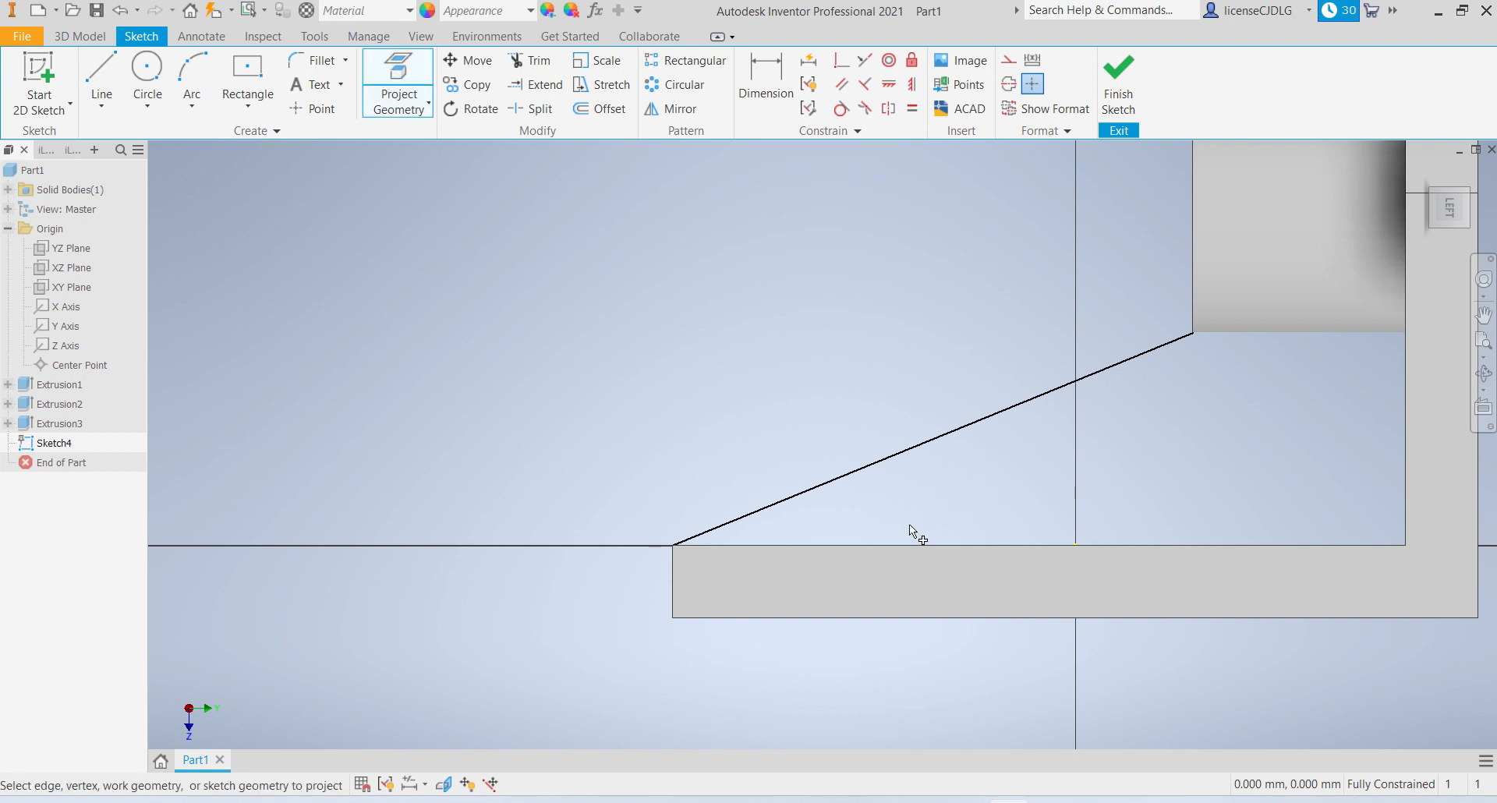
{"action": "left_click", "coordinate": [904, 544]}
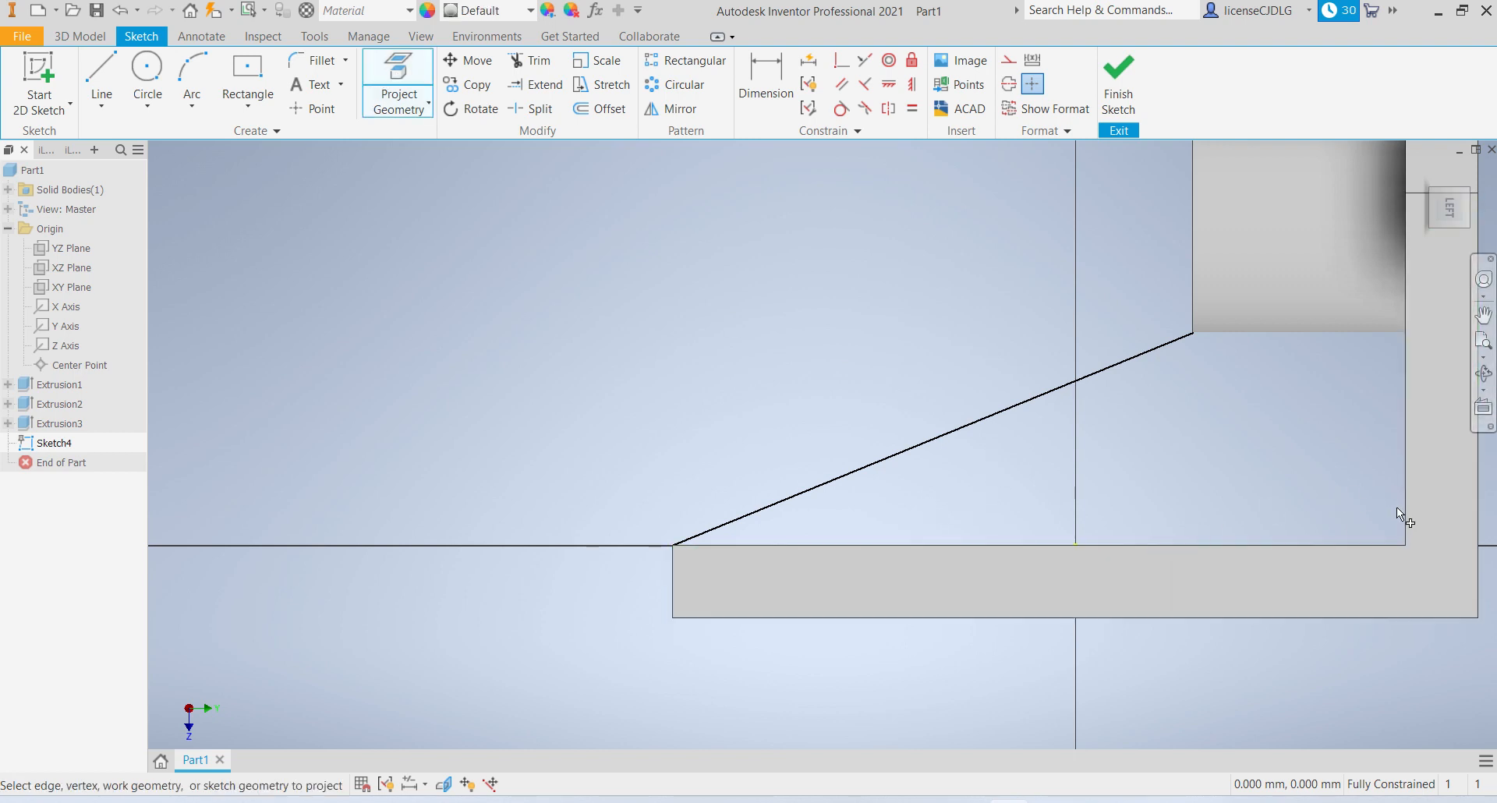
{"action": "left_click", "coordinate": [1373, 329]}
{"action": "scroll", "coordinate": [1135, 432], "scroll_direction": "down", "scroll_amount": 3}
{"action": "scroll", "coordinate": [1170, 386], "scroll_direction": "up", "scroll_amount": 2}
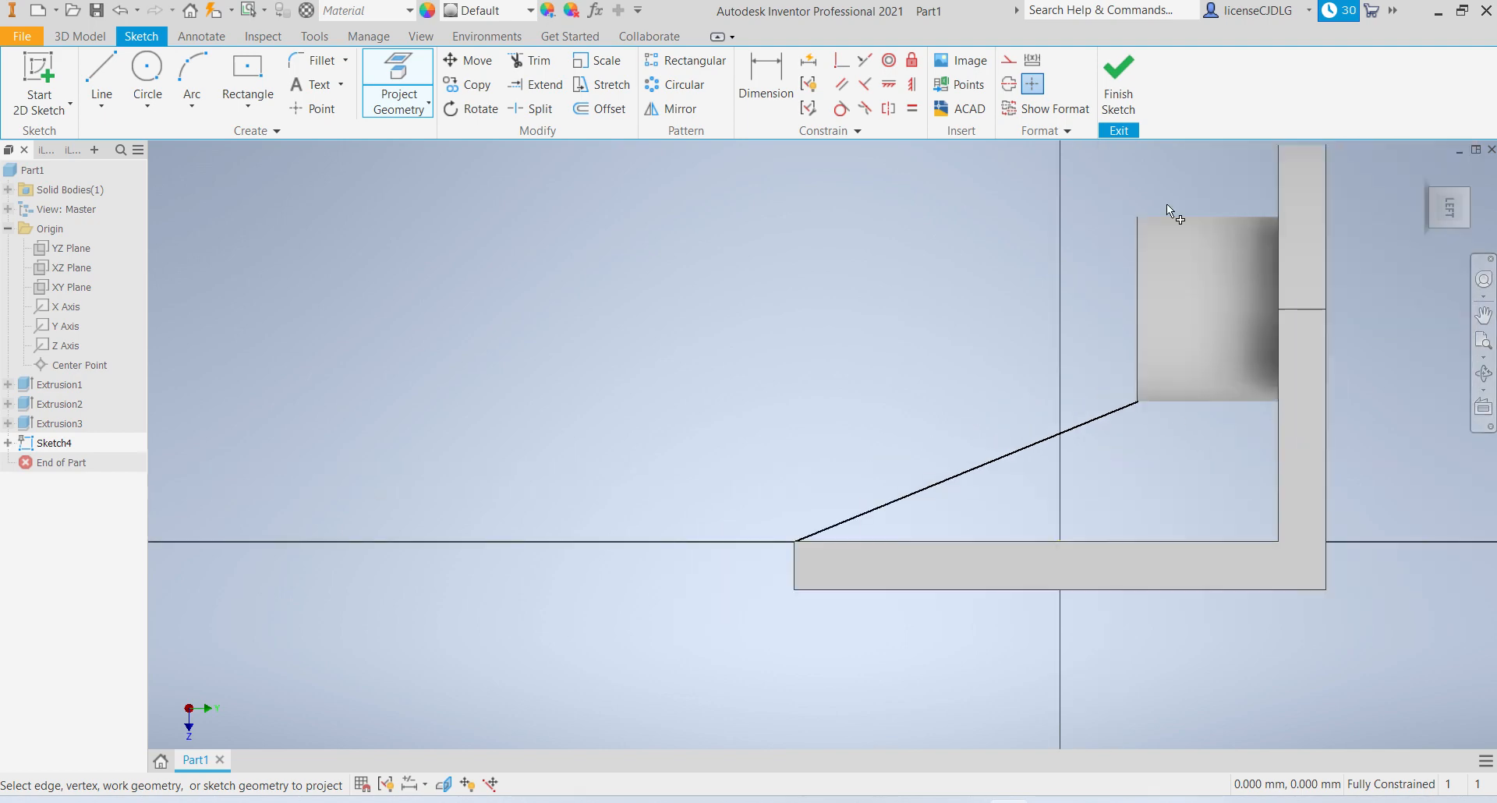
{"action": "left_click", "coordinate": [1118, 85]}
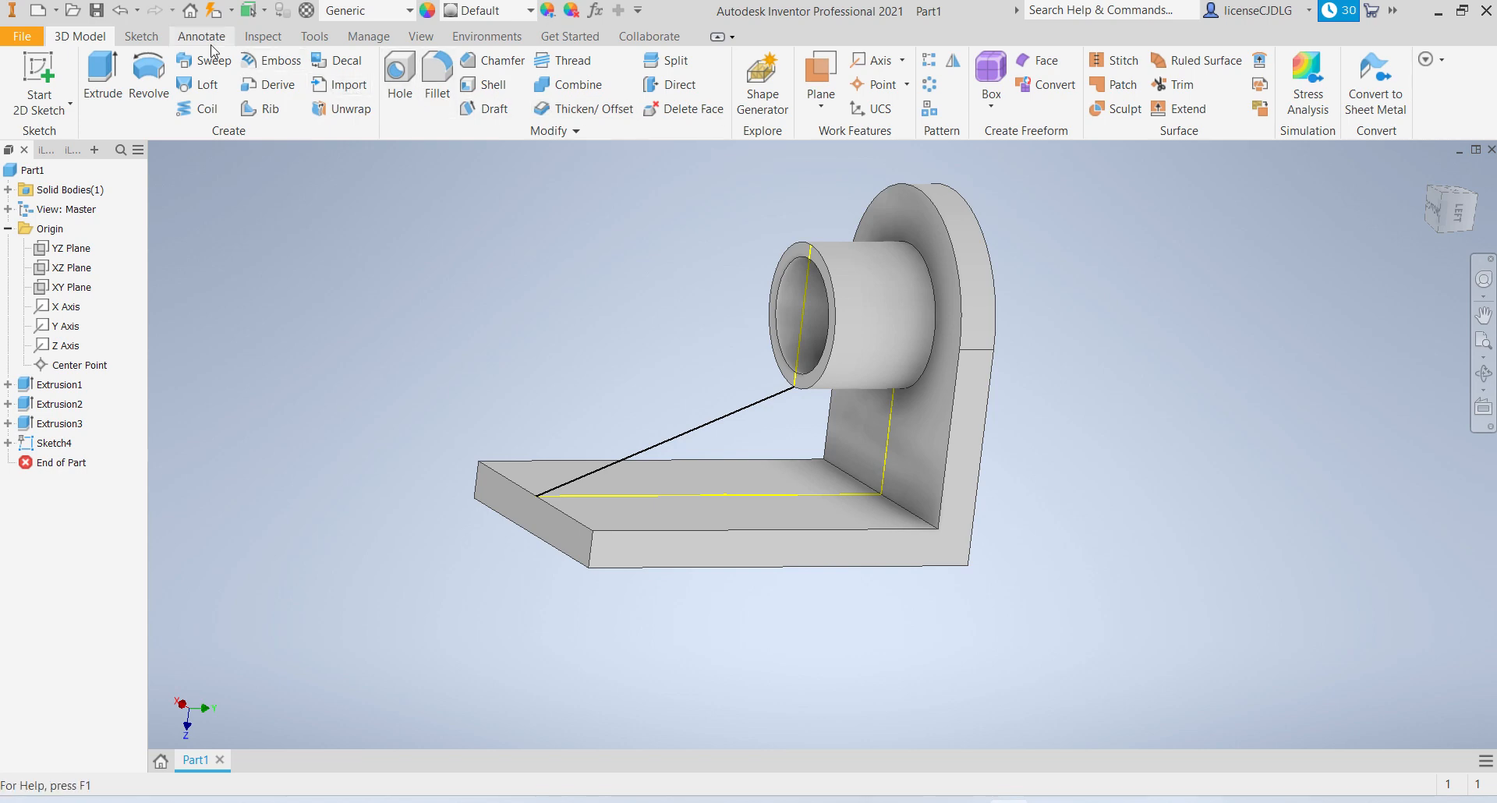
{"action": "left_click", "coordinate": [106, 92]}
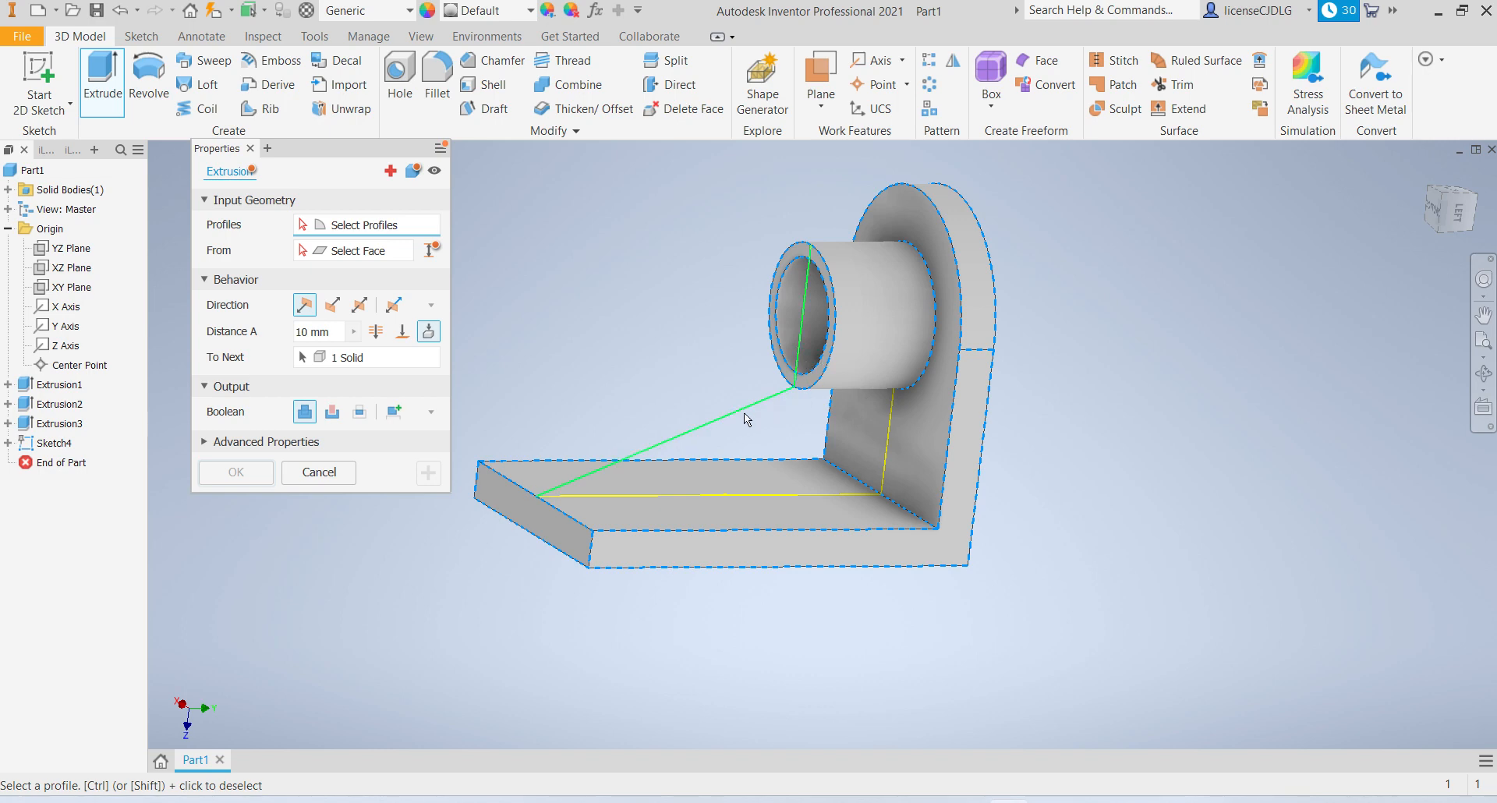
{"action": "scroll", "coordinate": [784, 411], "scroll_direction": "up", "scroll_amount": 2}
{"action": "scroll", "coordinate": [808, 410], "scroll_direction": "down", "scroll_amount": 5}
{"action": "middle_click_drag", "start_coordinate": [866, 457], "coordinate": [880, 458]}
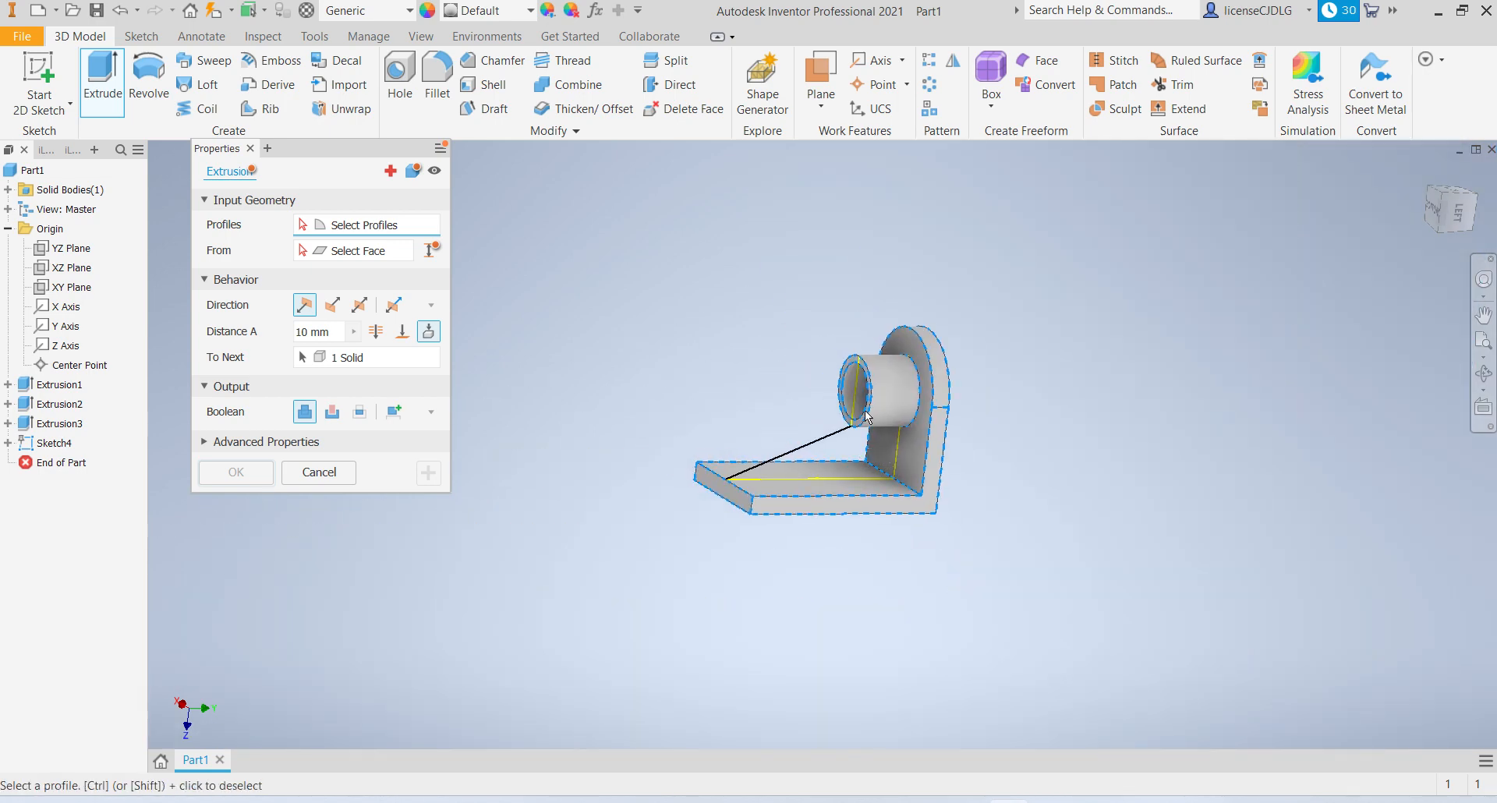
{"action": "key", "text": "Escape"}
{"action": "scroll", "coordinate": [863, 446], "scroll_direction": "up", "scroll_amount": 4}
{"action": "scroll", "coordinate": [863, 446], "scroll_direction": "down", "scroll_amount": 3}
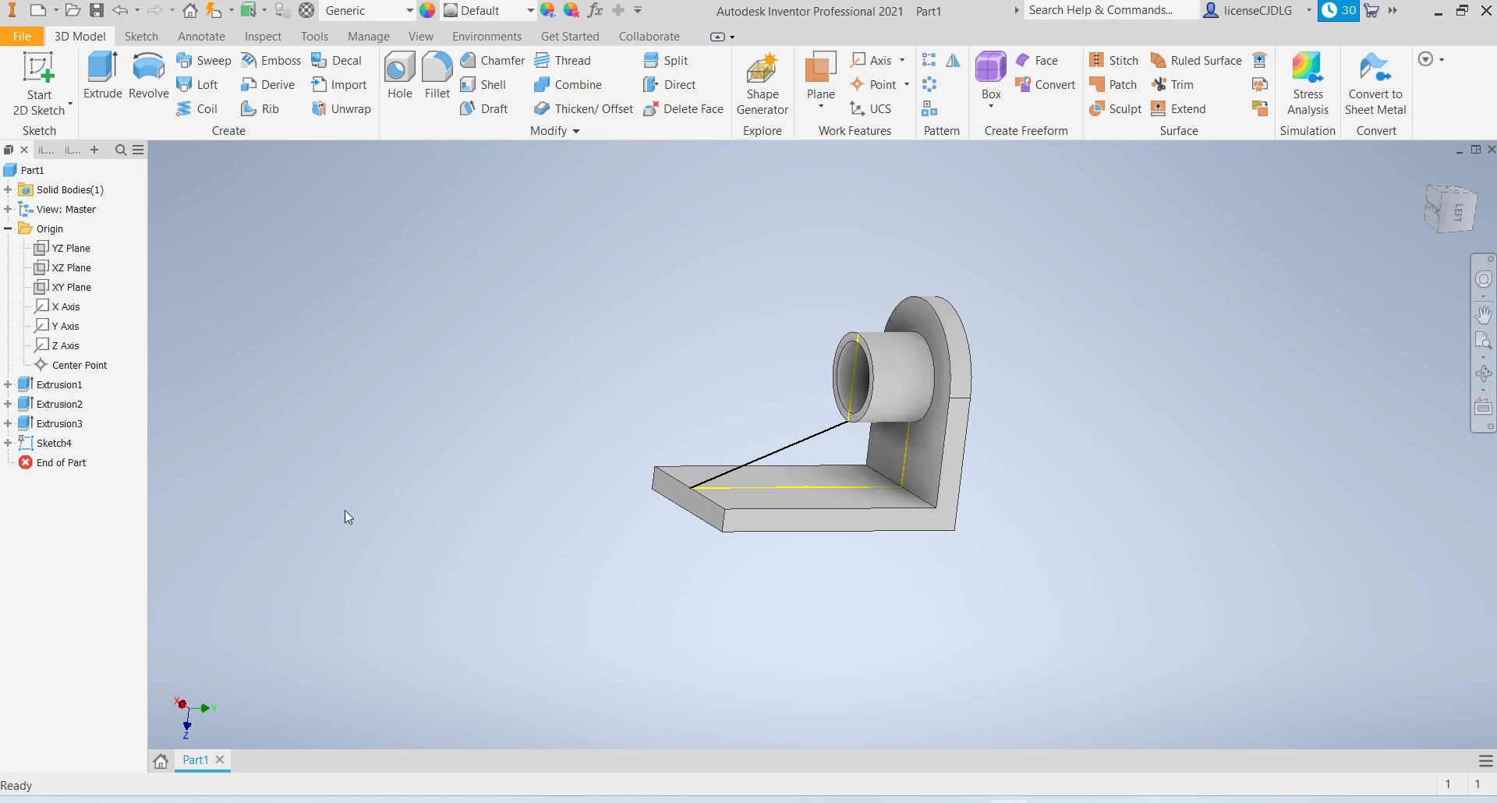
Edit the rib sketch to close the profile with a line along the boss's underside to the upright, and finish it.
{"action": "left_click", "coordinate": [51, 443]}
{"action": "right_click", "coordinate": [50, 443]}
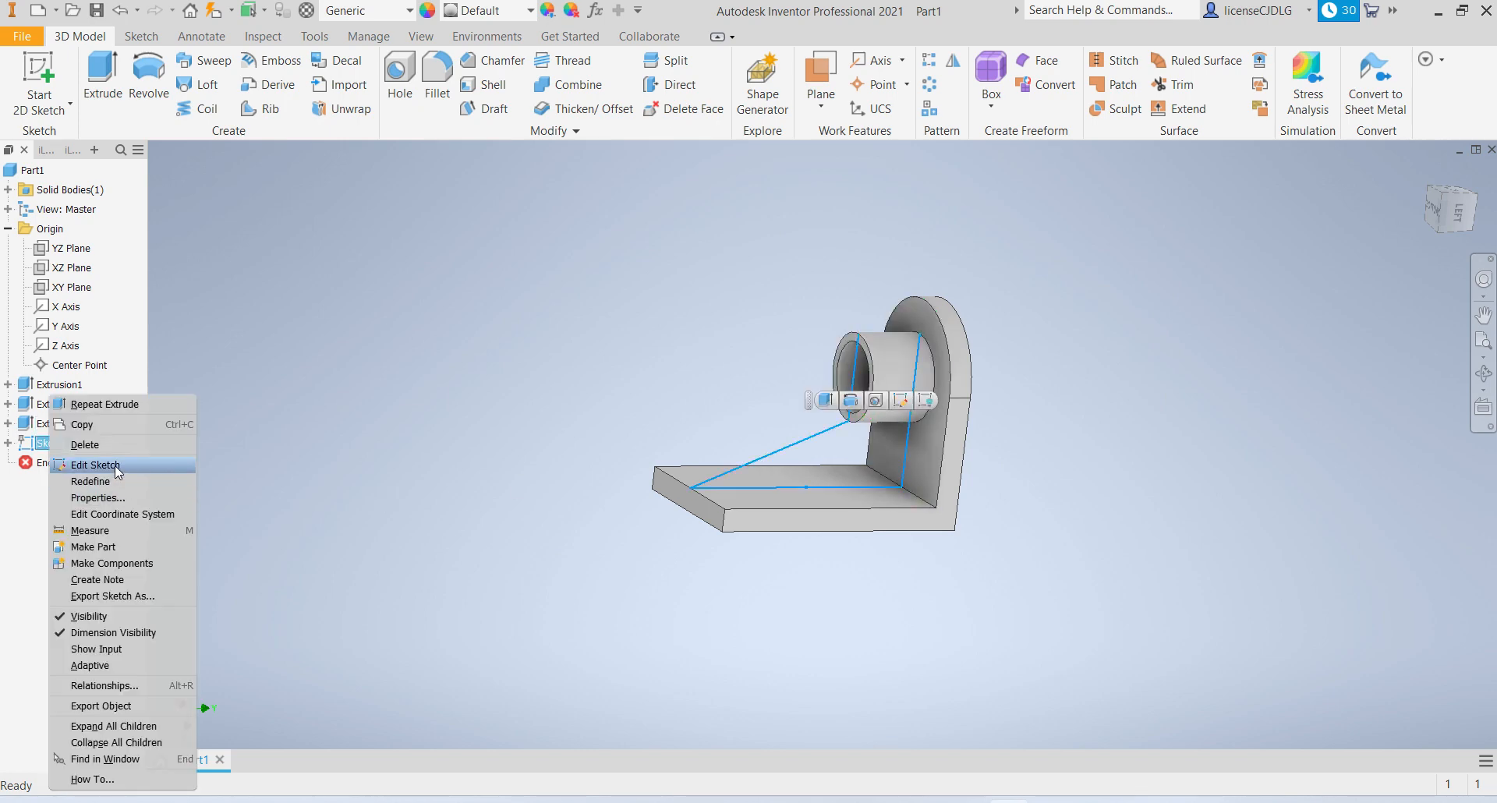
{"action": "left_click", "coordinate": [115, 465]}
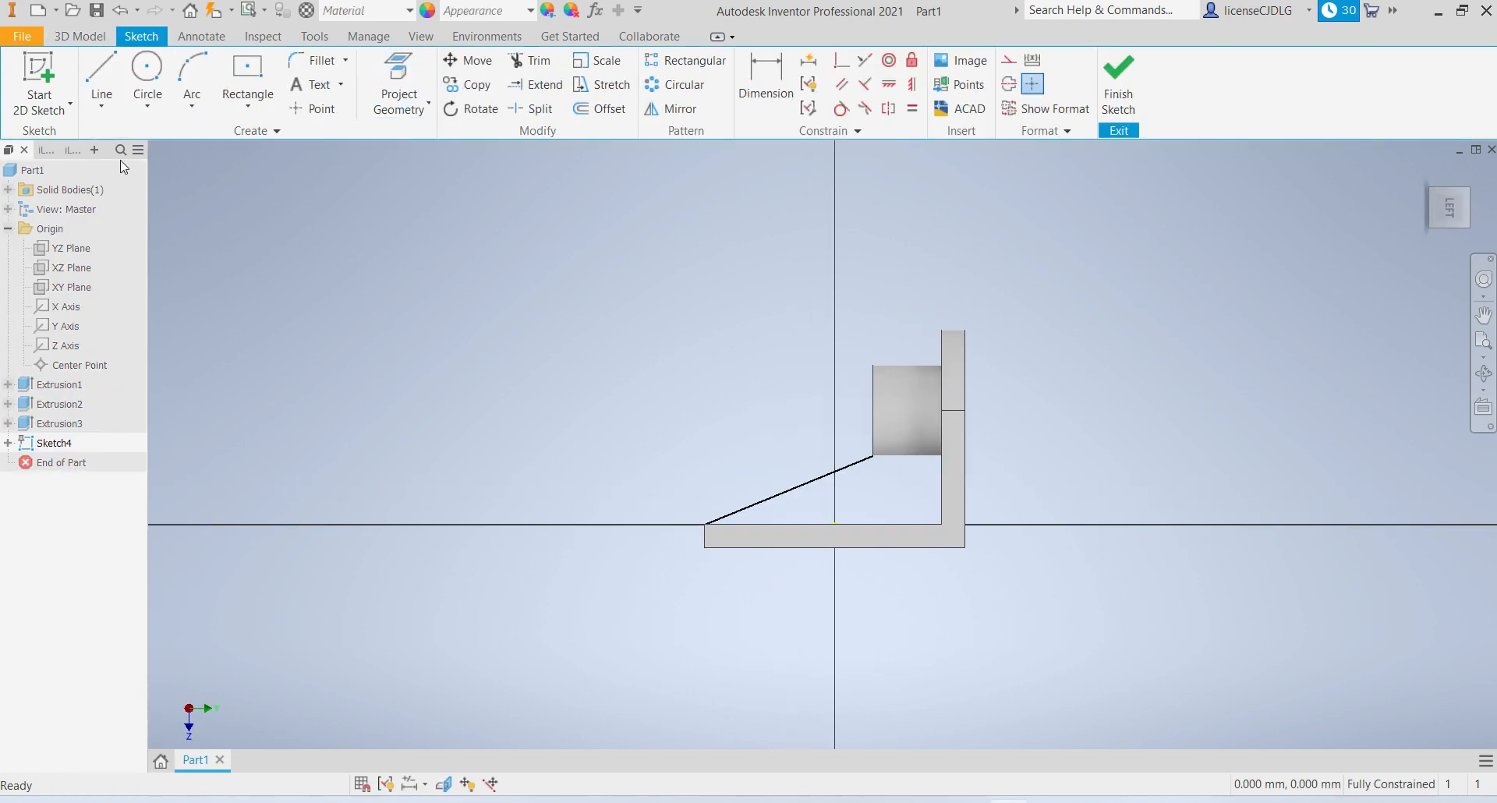
{"action": "left_click", "coordinate": [100, 82]}
{"action": "scroll", "coordinate": [884, 464], "scroll_direction": "up", "scroll_amount": 3}
{"action": "left_click", "coordinate": [842, 436]}
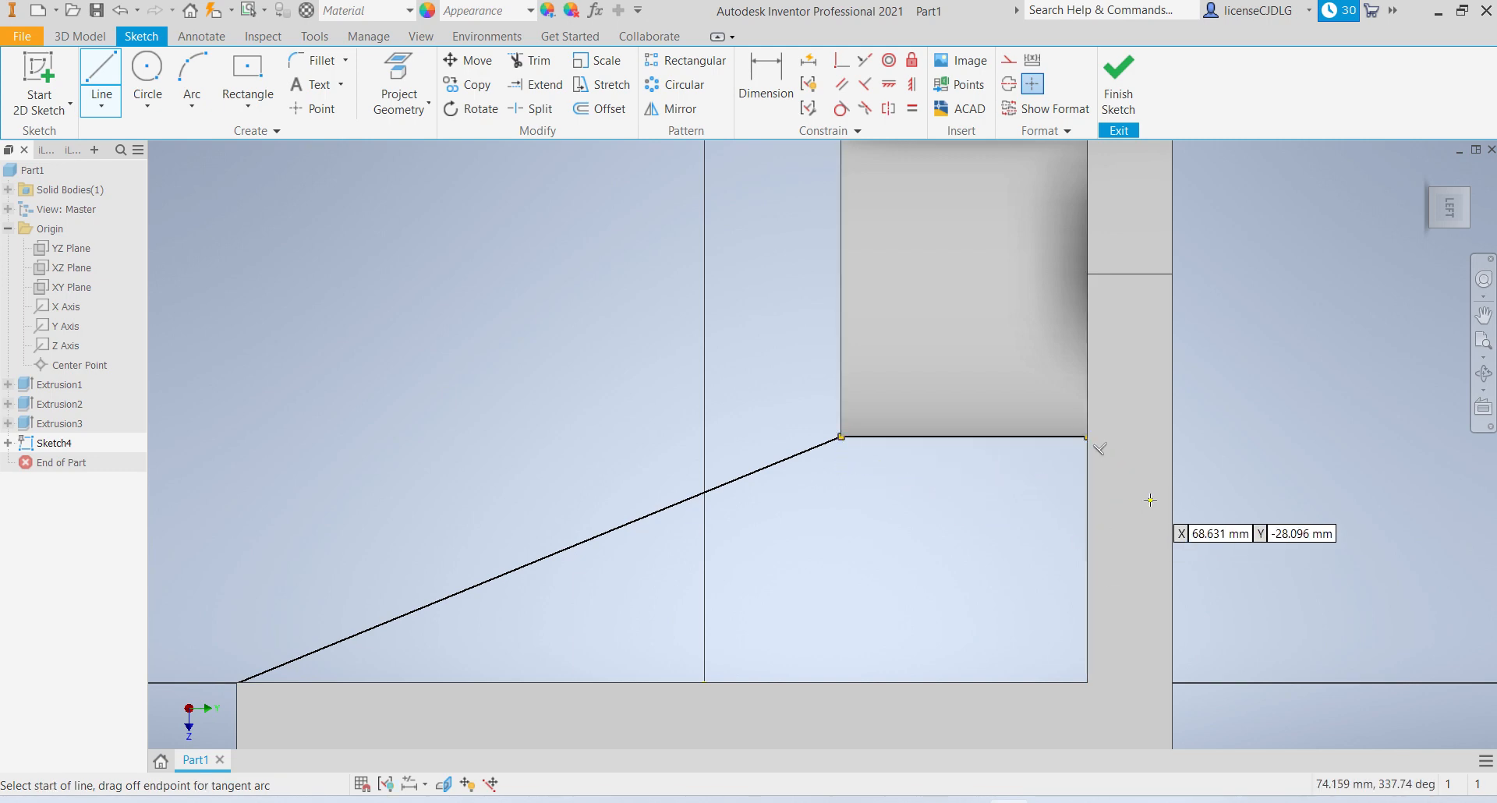
{"action": "left_click", "coordinate": [1118, 86]}
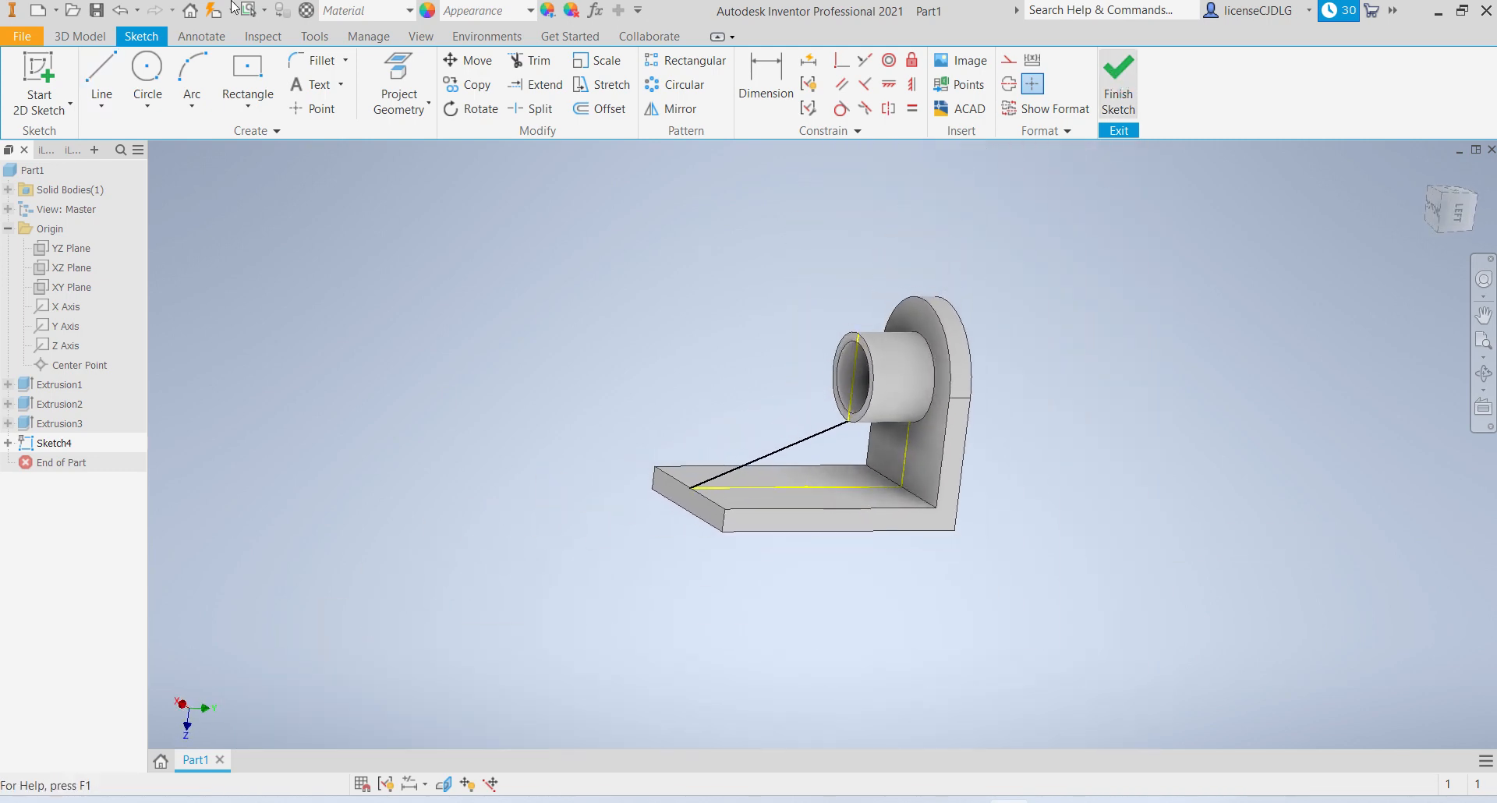
Extrude the closed rib profile symmetrically about the sketch plane, joined to the body, to the 13 mm thickness given in the reference drawing.
{"action": "left_click", "coordinate": [102, 78]}
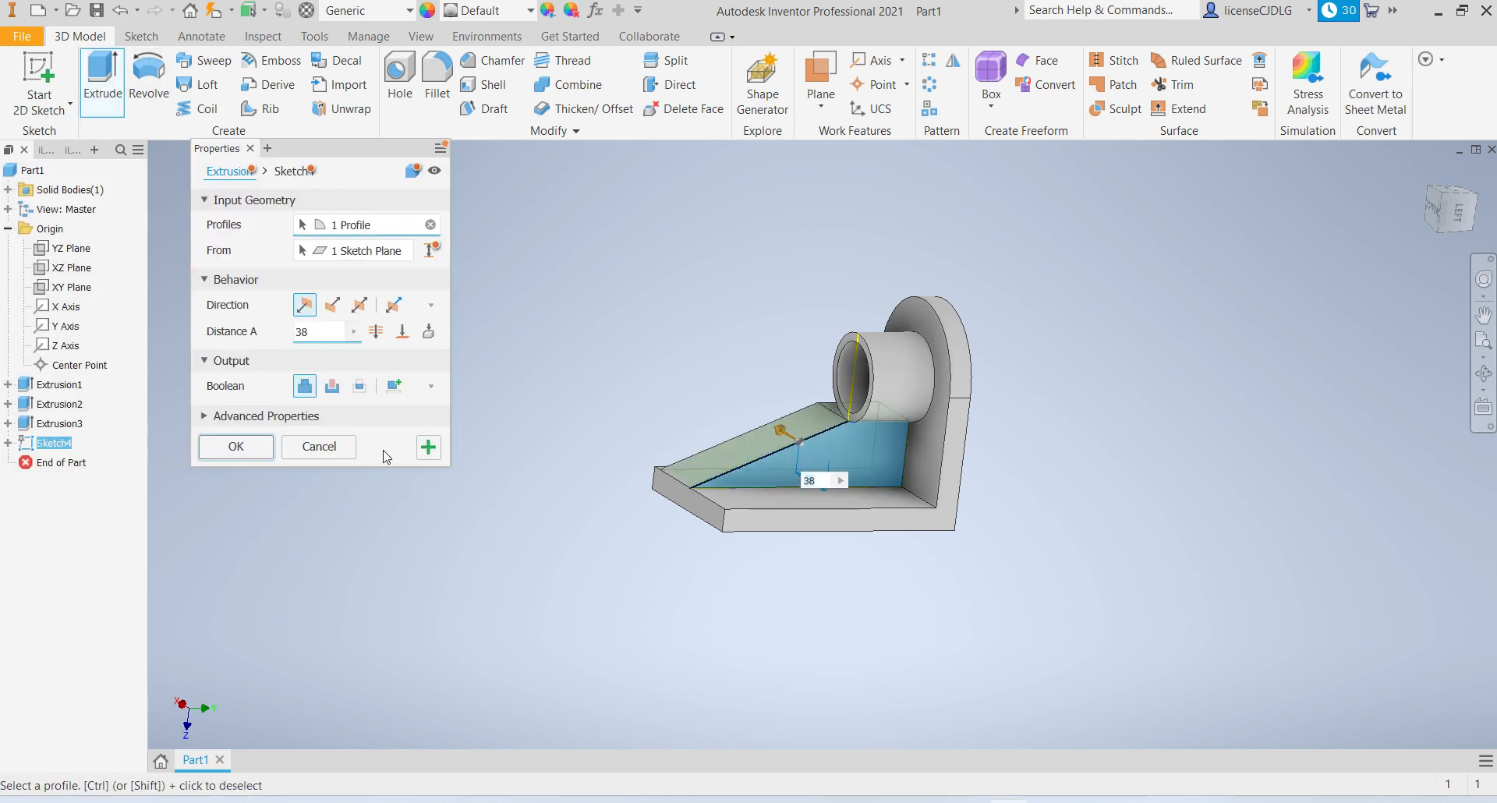
{"action": "left_click", "coordinate": [354, 310]}
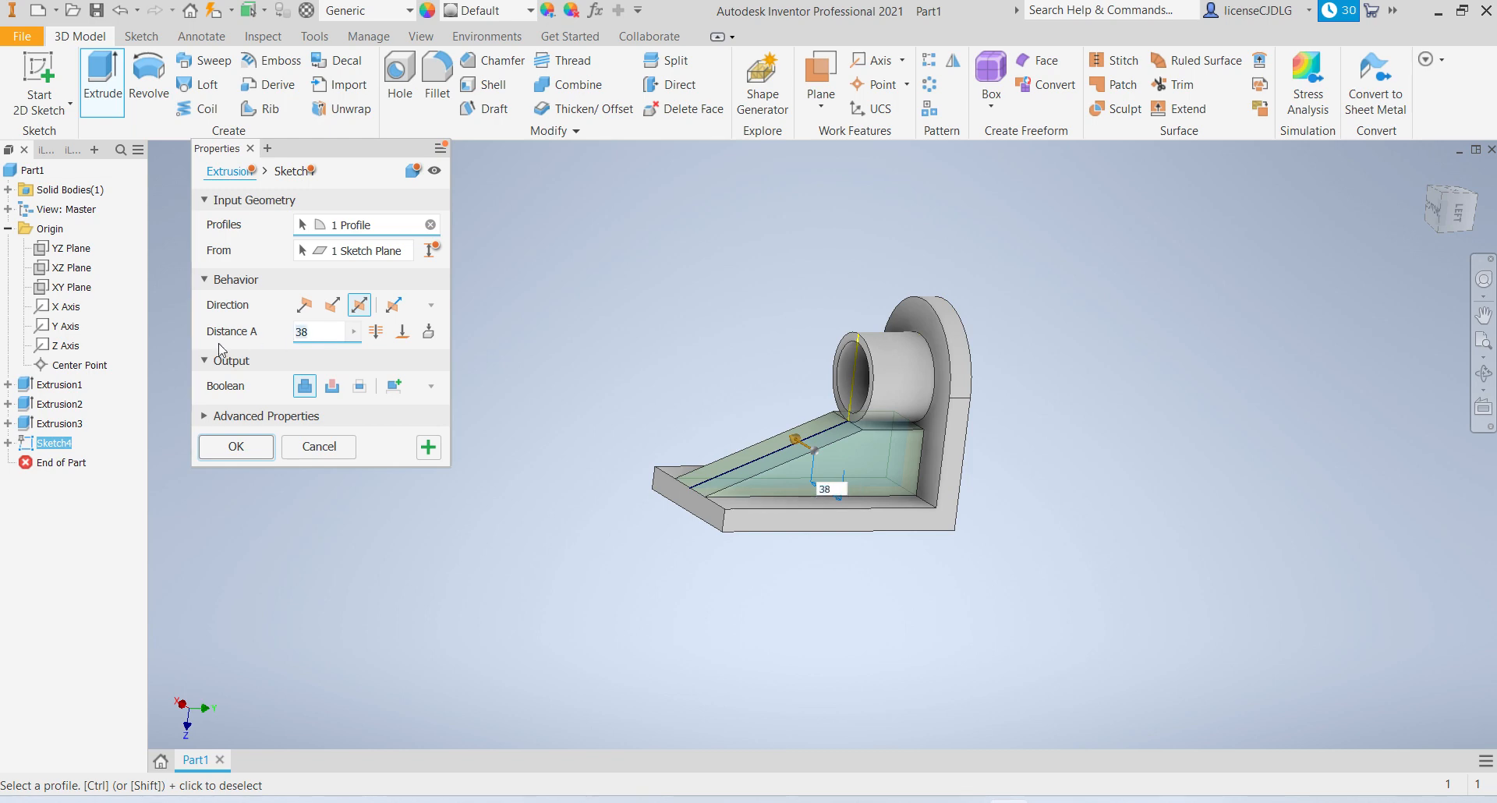
{"action": "key", "text": "Return"}
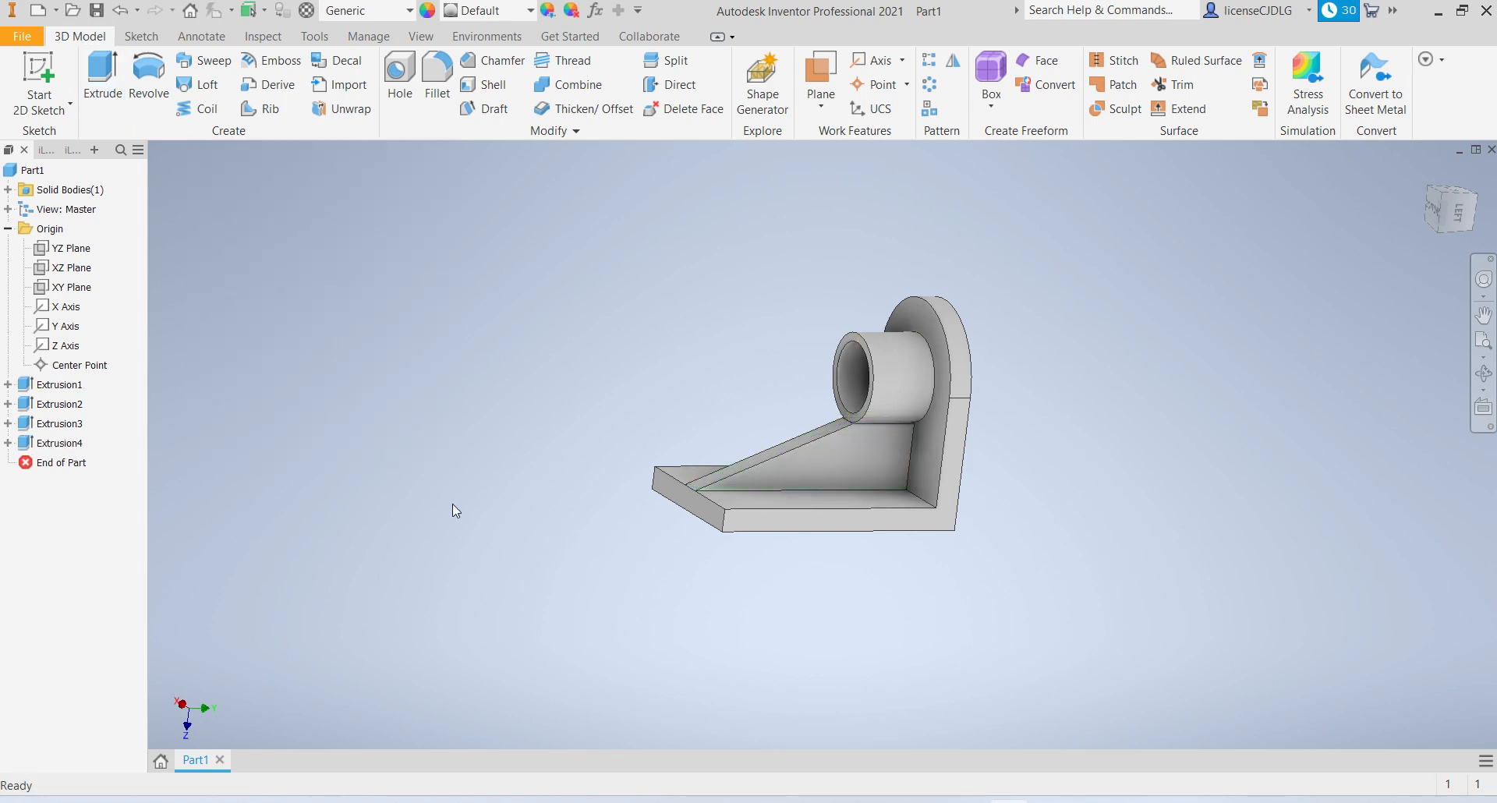
Inspect the rib from several angles, checking how it meets the boss, the upright and the base plate.
{"action": "scroll", "coordinate": [471, 332], "scroll_direction": "up", "scroll_amount": 2}
{"action": "scroll", "coordinate": [884, 463], "scroll_direction": "down", "scroll_amount": 5}
{"action": "middle_click_drag", "start_coordinate": [971, 536], "coordinate": [1042, 502], "text": "shift"}
{"action": "scroll", "coordinate": [970, 460], "scroll_direction": "up", "scroll_amount": 5}
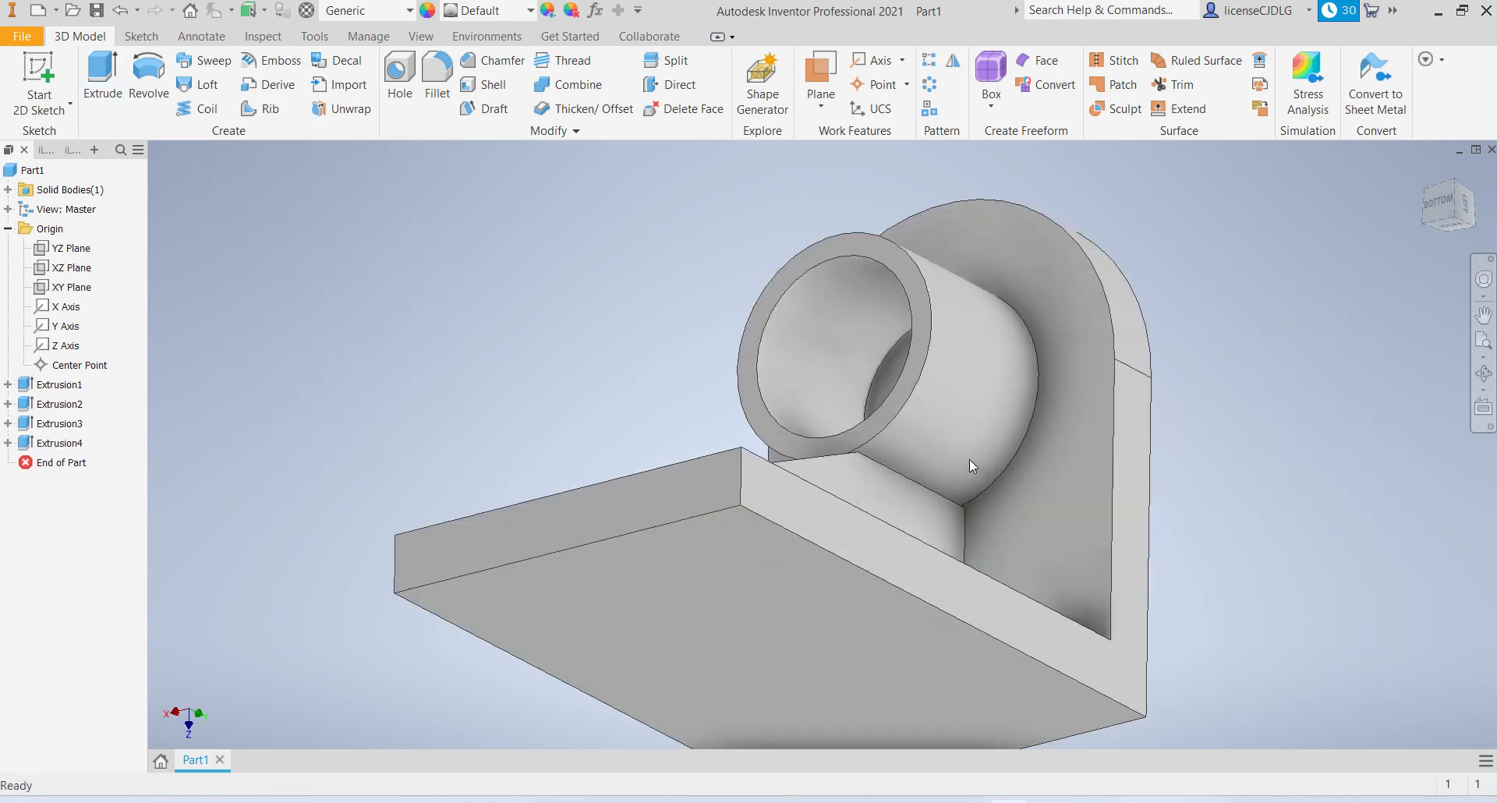
{"action": "middle_click_drag", "start_coordinate": [970, 460], "coordinate": [858, 535], "text": "shift"}
{"action": "scroll", "coordinate": [867, 498], "scroll_direction": "down", "scroll_amount": 3}
{"action": "scroll", "coordinate": [859, 490], "scroll_direction": "up", "scroll_amount": 5}
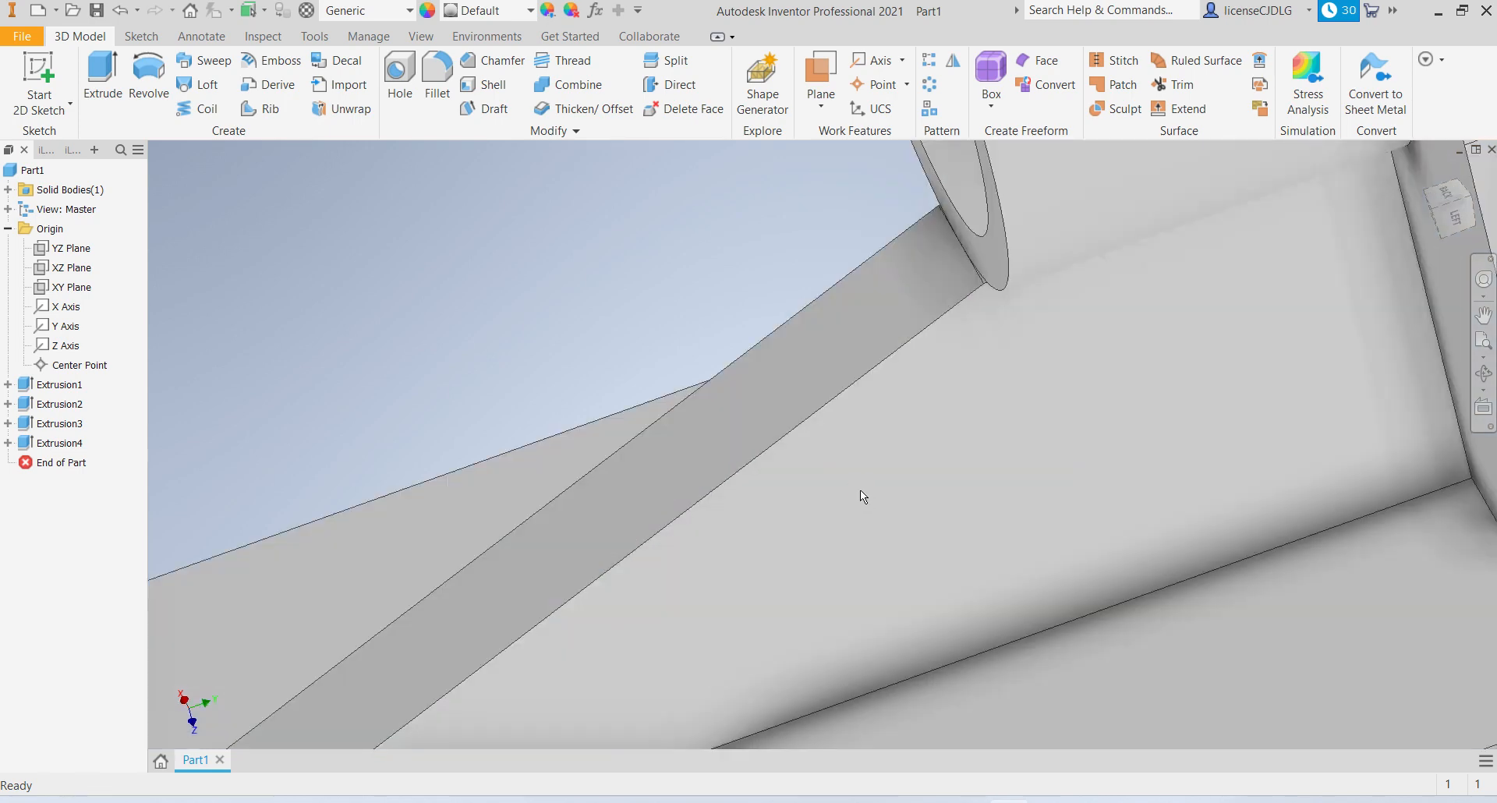
{"action": "scroll", "coordinate": [859, 490], "scroll_direction": "down", "scroll_amount": 5}
{"action": "scroll", "coordinate": [858, 468], "scroll_direction": "up", "scroll_amount": 3}
{"action": "middle_click_drag", "start_coordinate": [882, 456], "coordinate": [885, 425]}
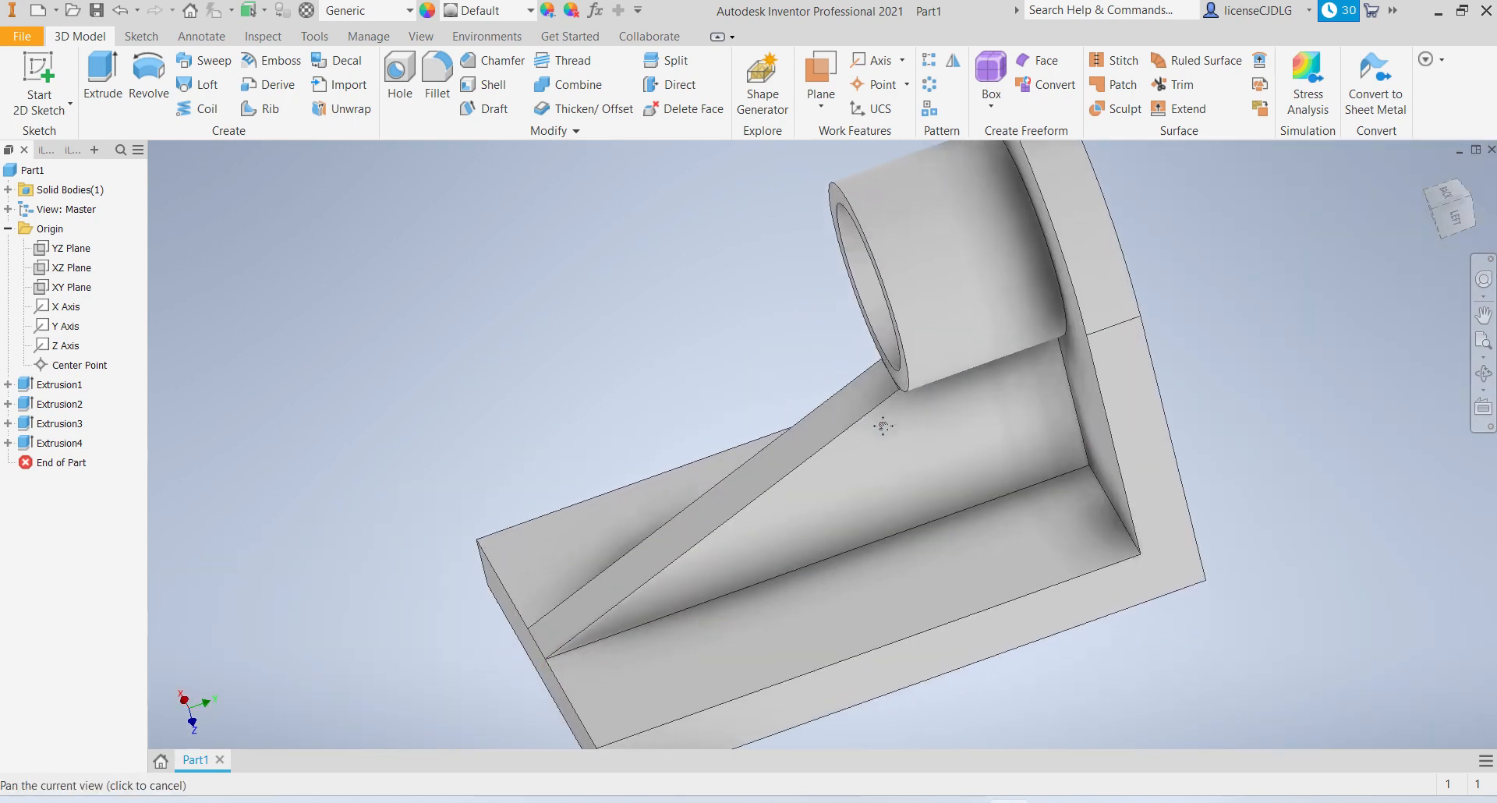
{"action": "scroll", "coordinate": [901, 426], "scroll_direction": "up", "scroll_amount": 4}
{"action": "scroll", "coordinate": [901, 426], "scroll_direction": "down", "scroll_amount": 3}
{"action": "scroll", "coordinate": [902, 426], "scroll_direction": "down", "scroll_amount": 4}
{"action": "scroll", "coordinate": [930, 442], "scroll_direction": "up", "scroll_amount": 3}
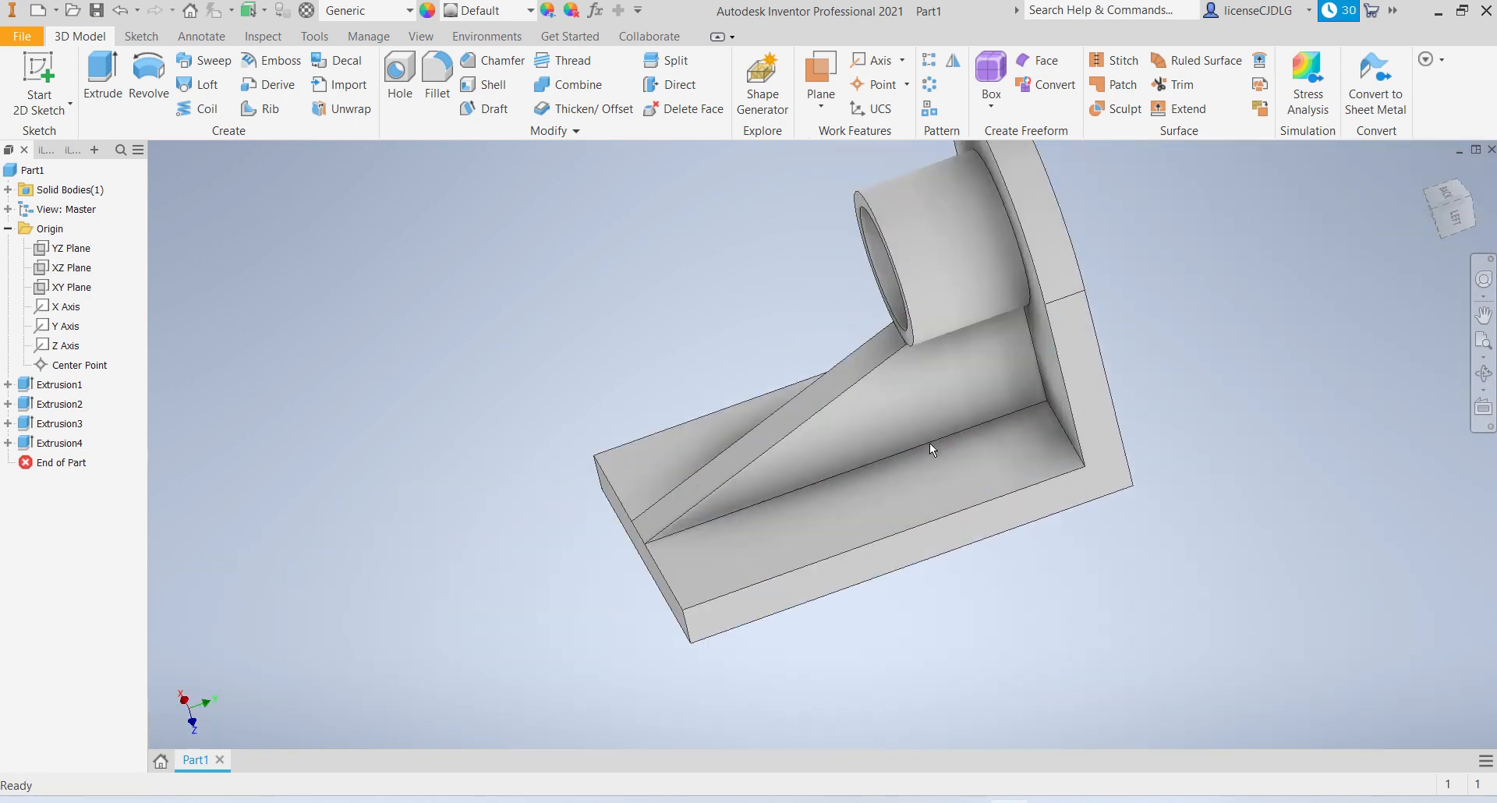
{"action": "scroll", "coordinate": [930, 443], "scroll_direction": "down", "scroll_amount": 3}
{"action": "scroll", "coordinate": [1432, 208], "scroll_direction": "up", "scroll_amount": 1}
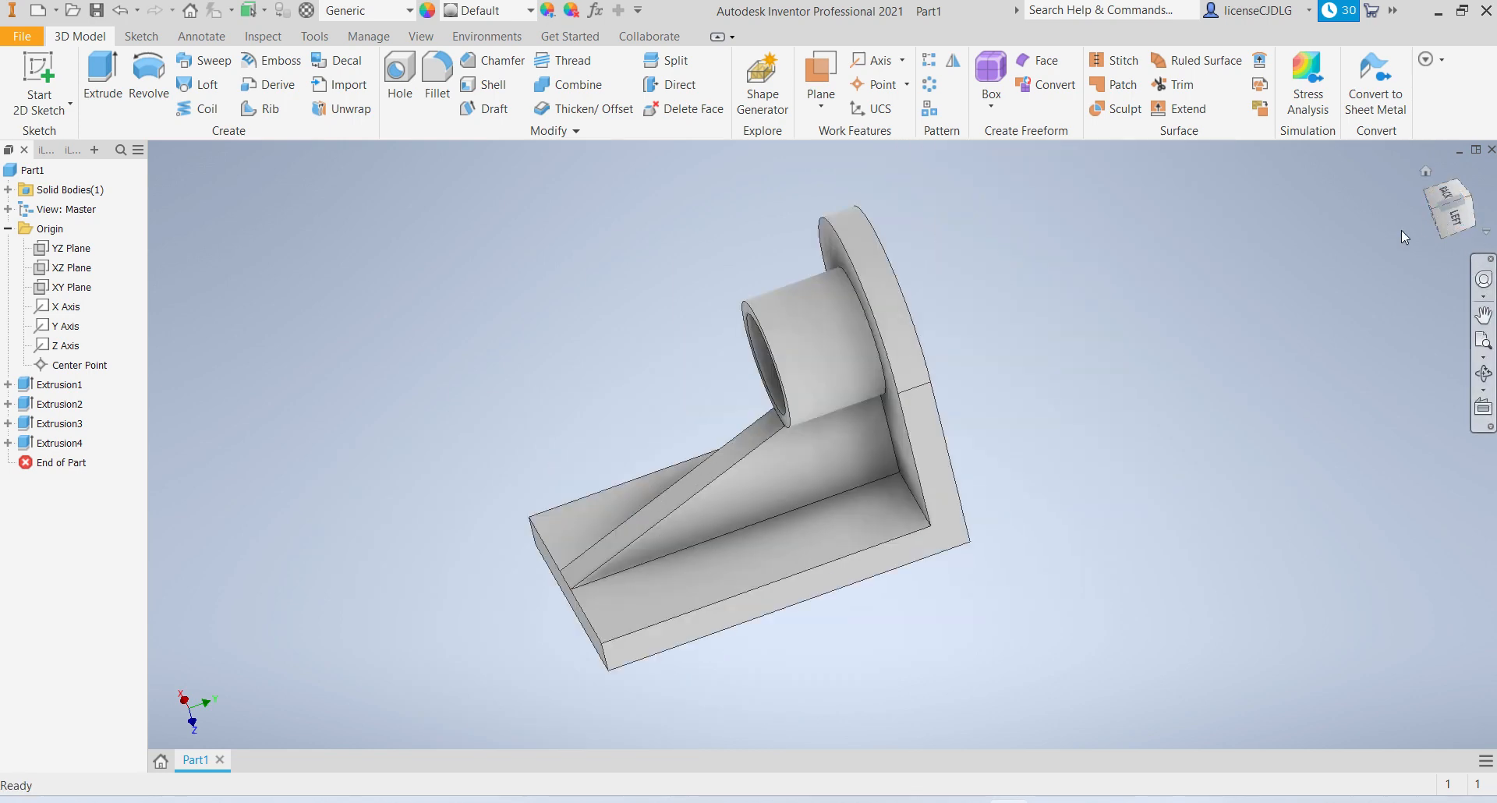
{"action": "scroll", "coordinate": [852, 379], "scroll_direction": "up", "scroll_amount": 6}
{"action": "scroll", "coordinate": [852, 377], "scroll_direction": "down", "scroll_amount": 6}
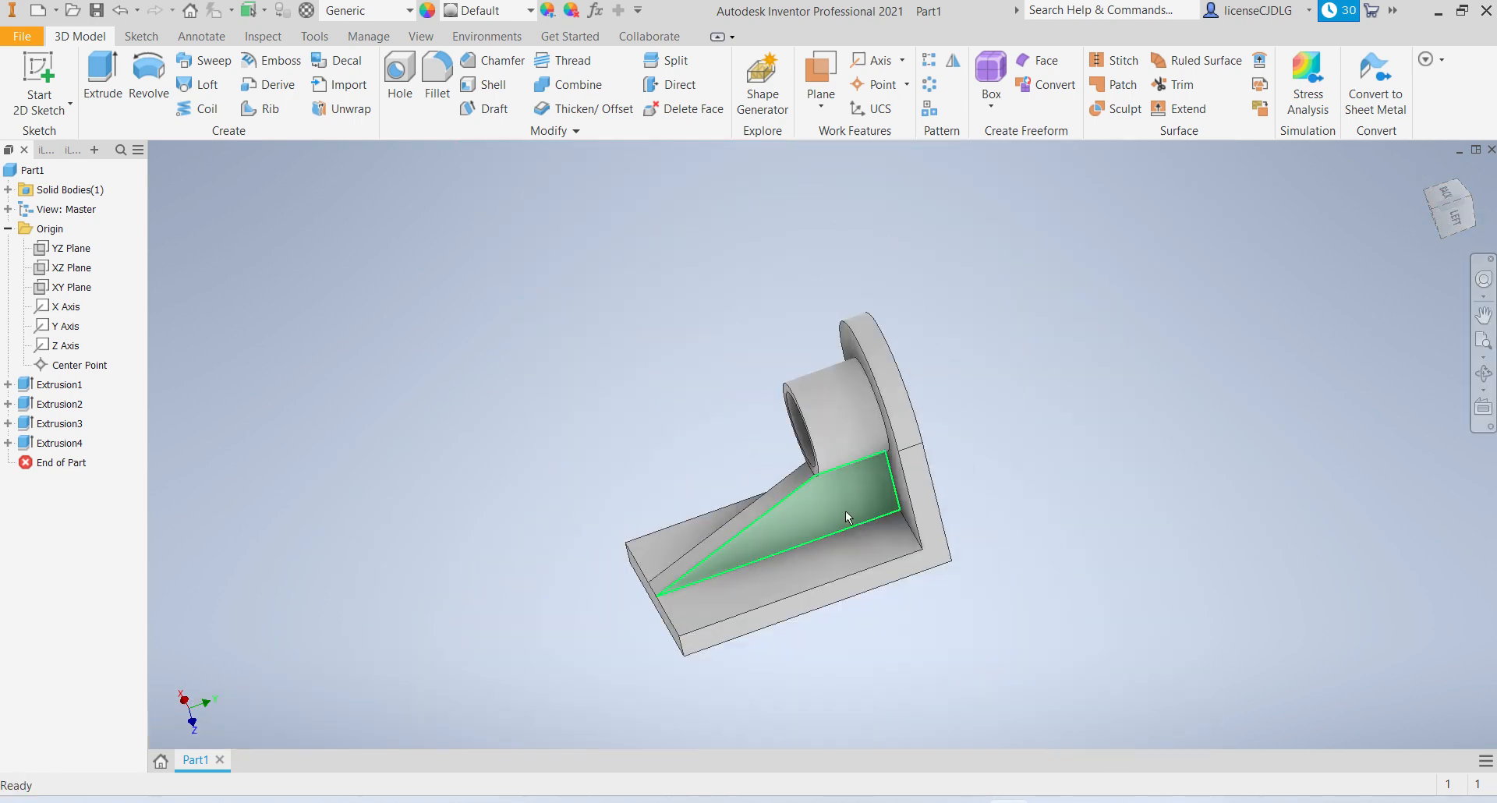
{"action": "scroll", "coordinate": [845, 511], "scroll_direction": "down", "scroll_amount": 1}
{"action": "key", "text": "F4"}
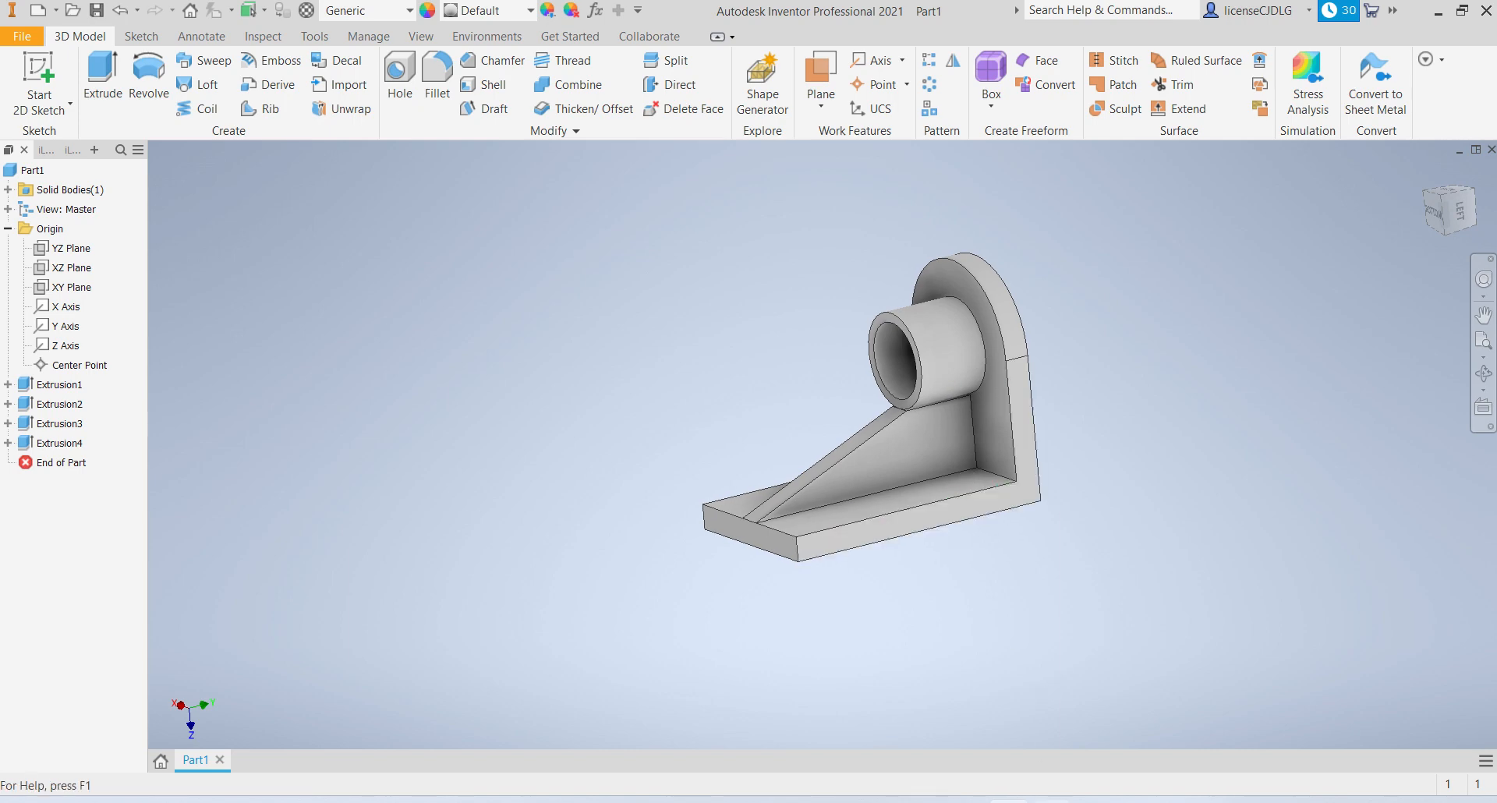
Compare the bracket with the EX 09 reference drawing, turning the model to an isometric view that matches the drawing.
{"action": "left_click", "coordinate": [1051, 801]}
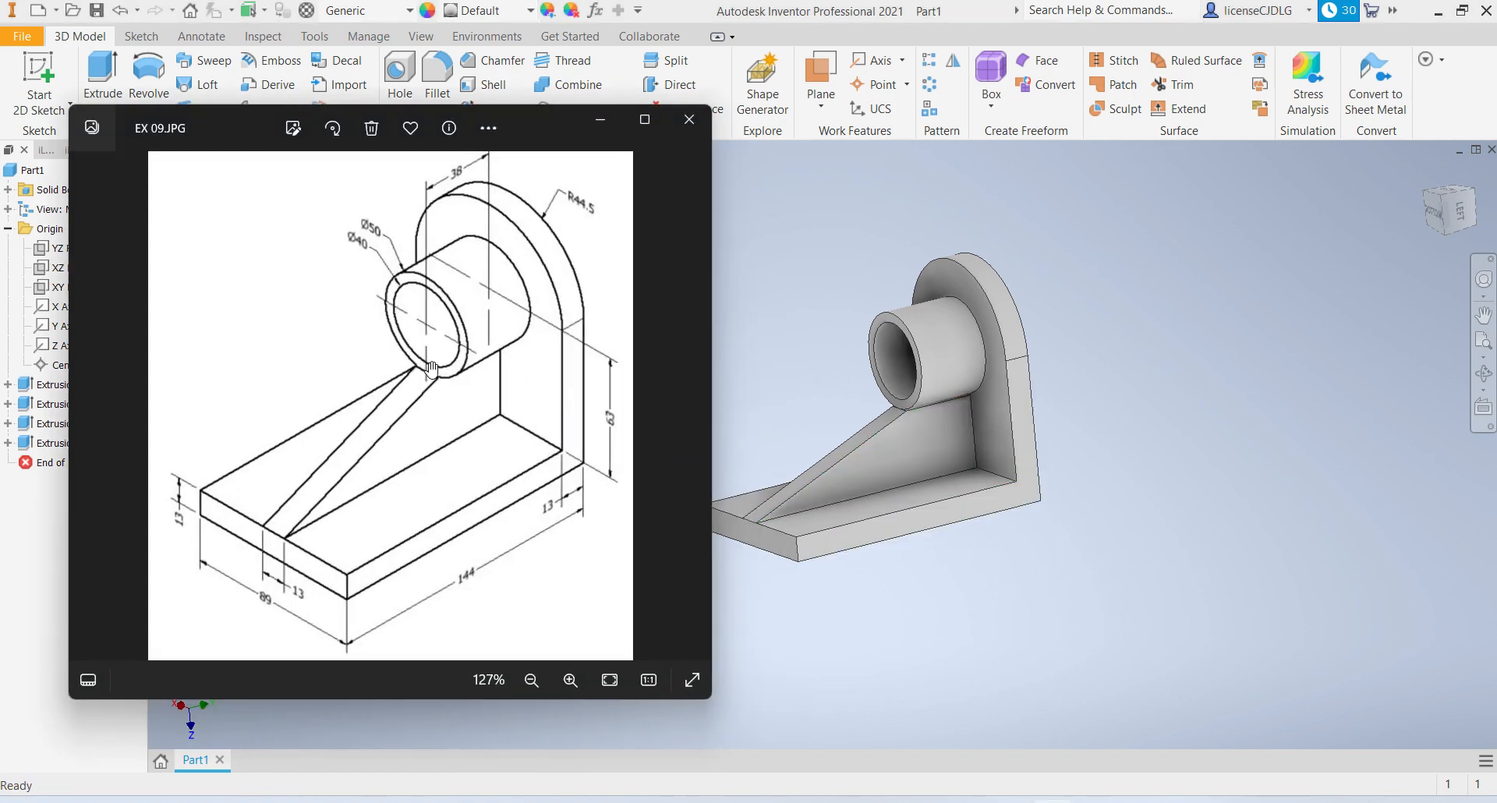
{"action": "scroll", "coordinate": [450, 378], "scroll_direction": "down", "scroll_amount": 3}
{"action": "scroll", "coordinate": [445, 382], "scroll_direction": "up", "scroll_amount": 4}
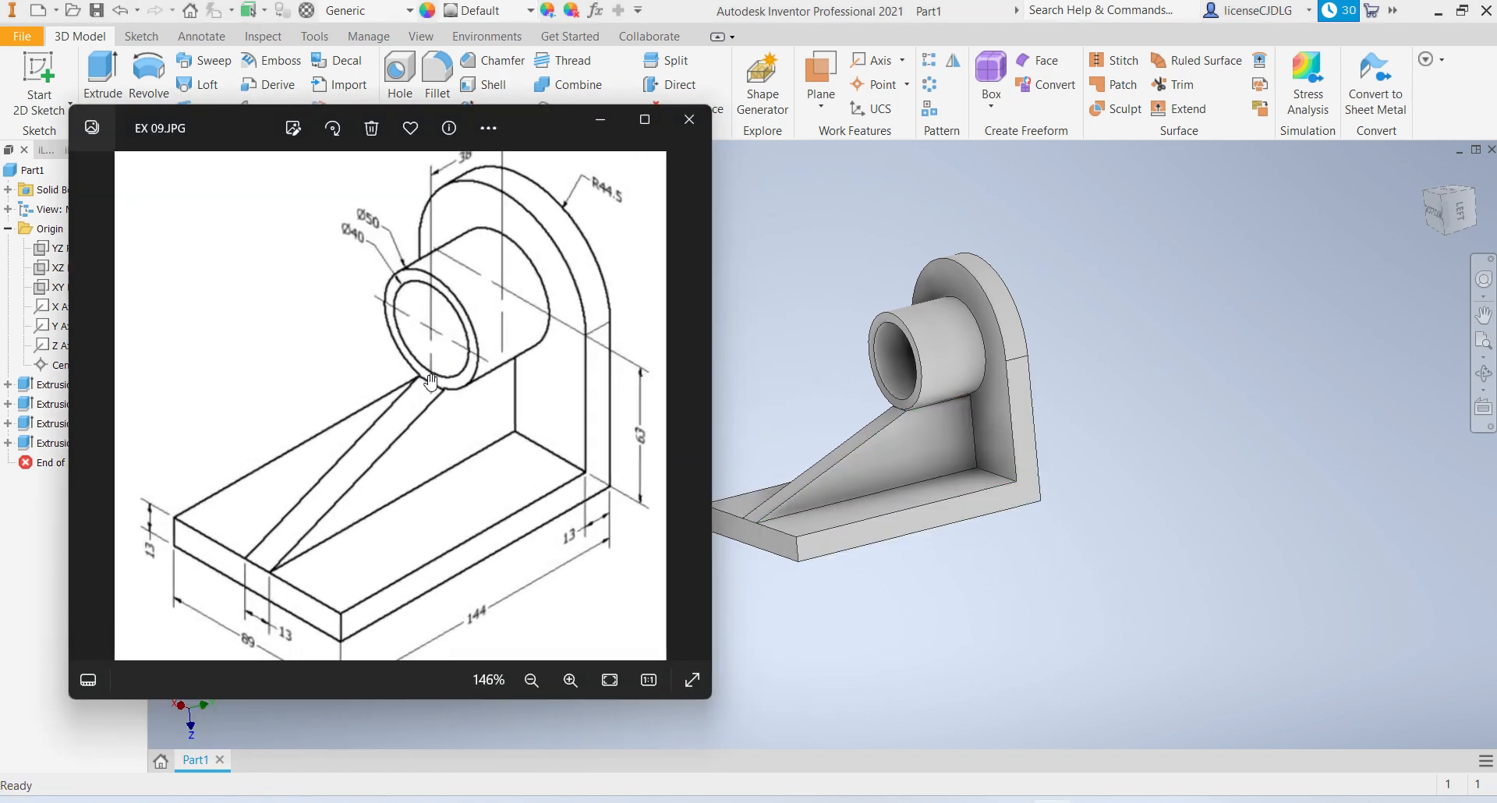
{"action": "scroll", "coordinate": [431, 392], "scroll_direction": "down", "scroll_amount": 2}
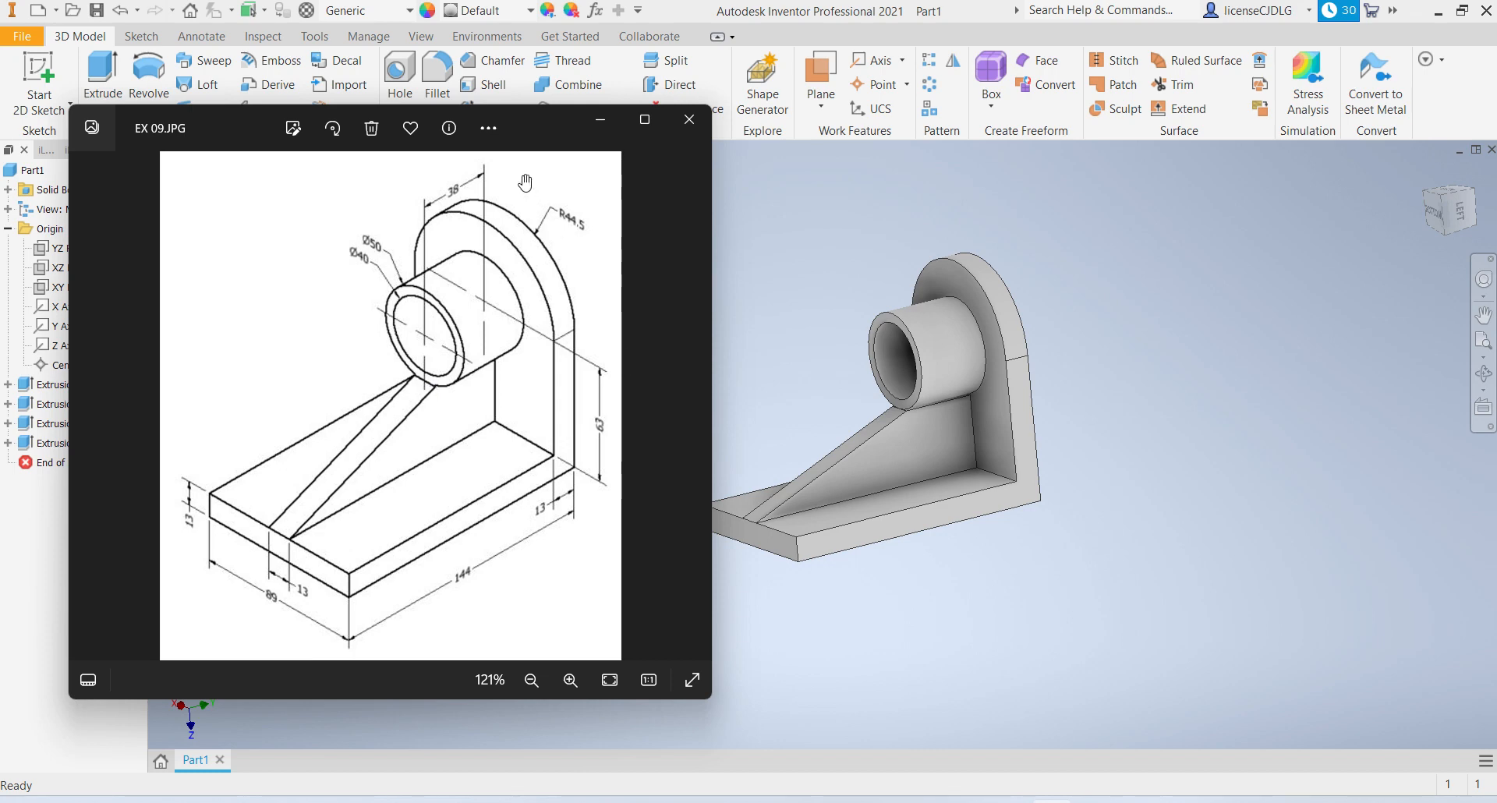
{"action": "left_click_drag", "start_coordinate": [517, 121], "coordinate": [476, 122]}
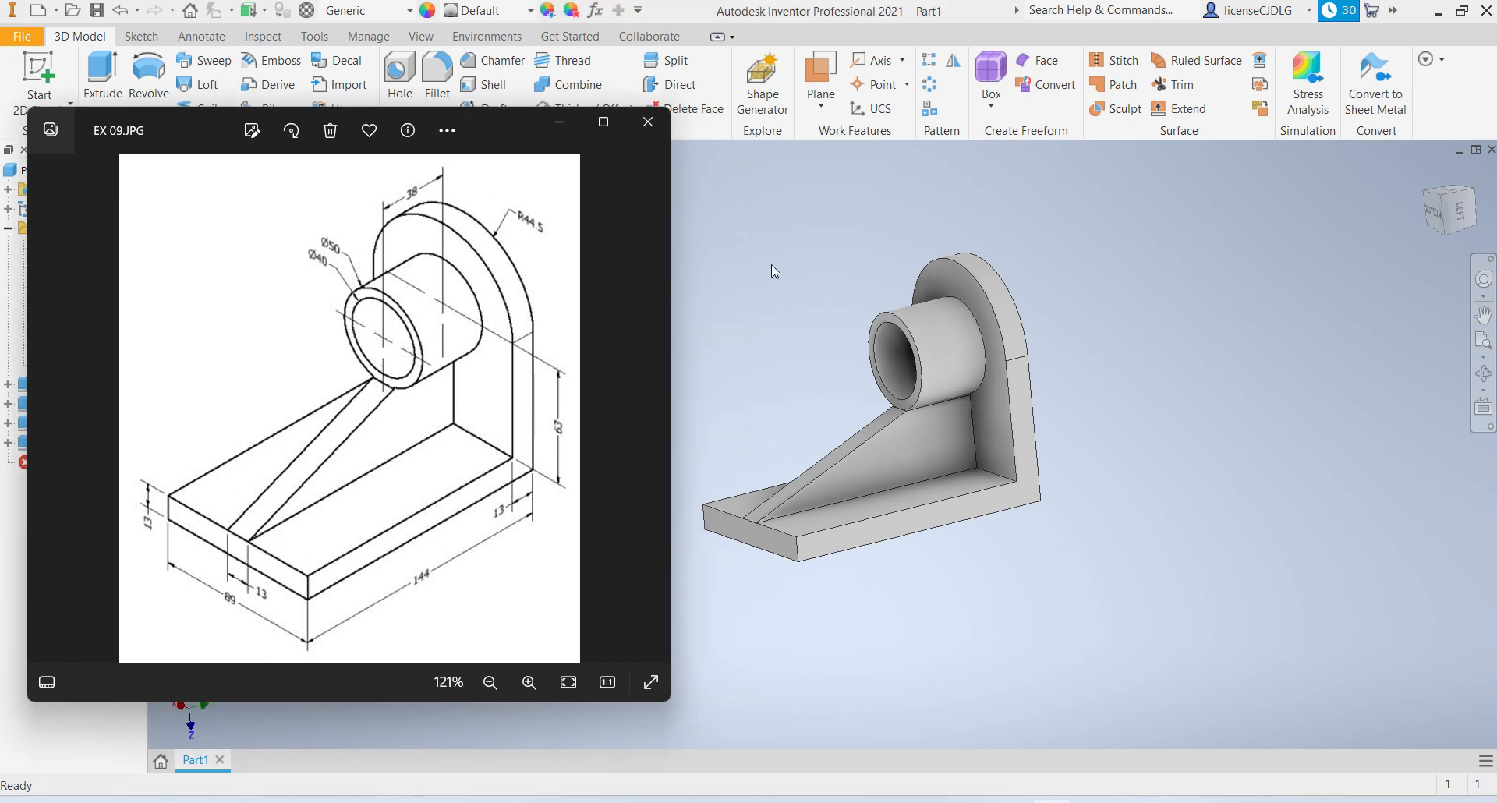
{"action": "scroll", "coordinate": [835, 407], "scroll_direction": "down", "scroll_amount": 5}
{"action": "scroll", "coordinate": [854, 437], "scroll_direction": "up", "scroll_amount": 6}
{"action": "left_click", "coordinate": [873, 446]}
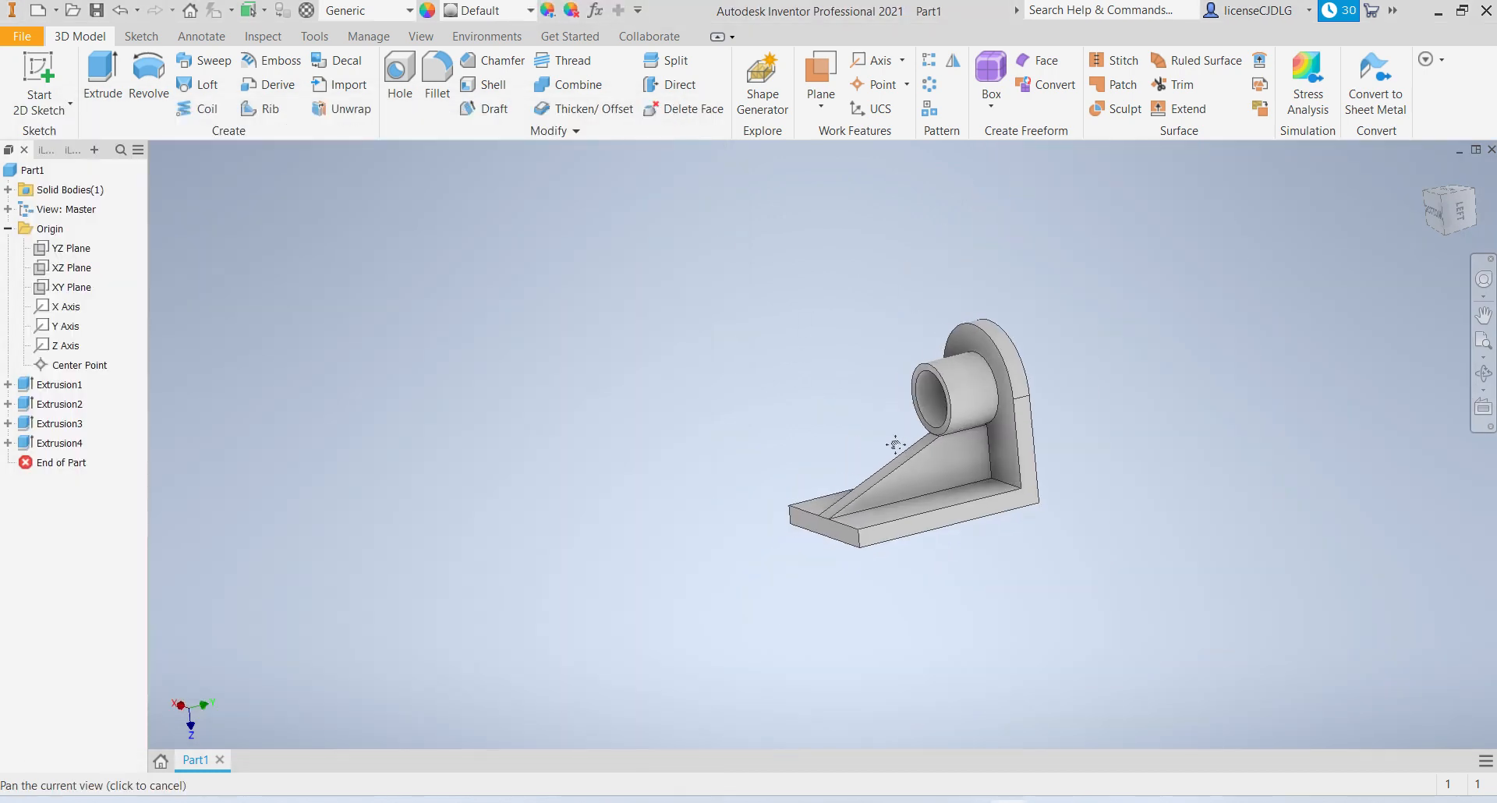
{"action": "left_click", "coordinate": [1443, 202]}
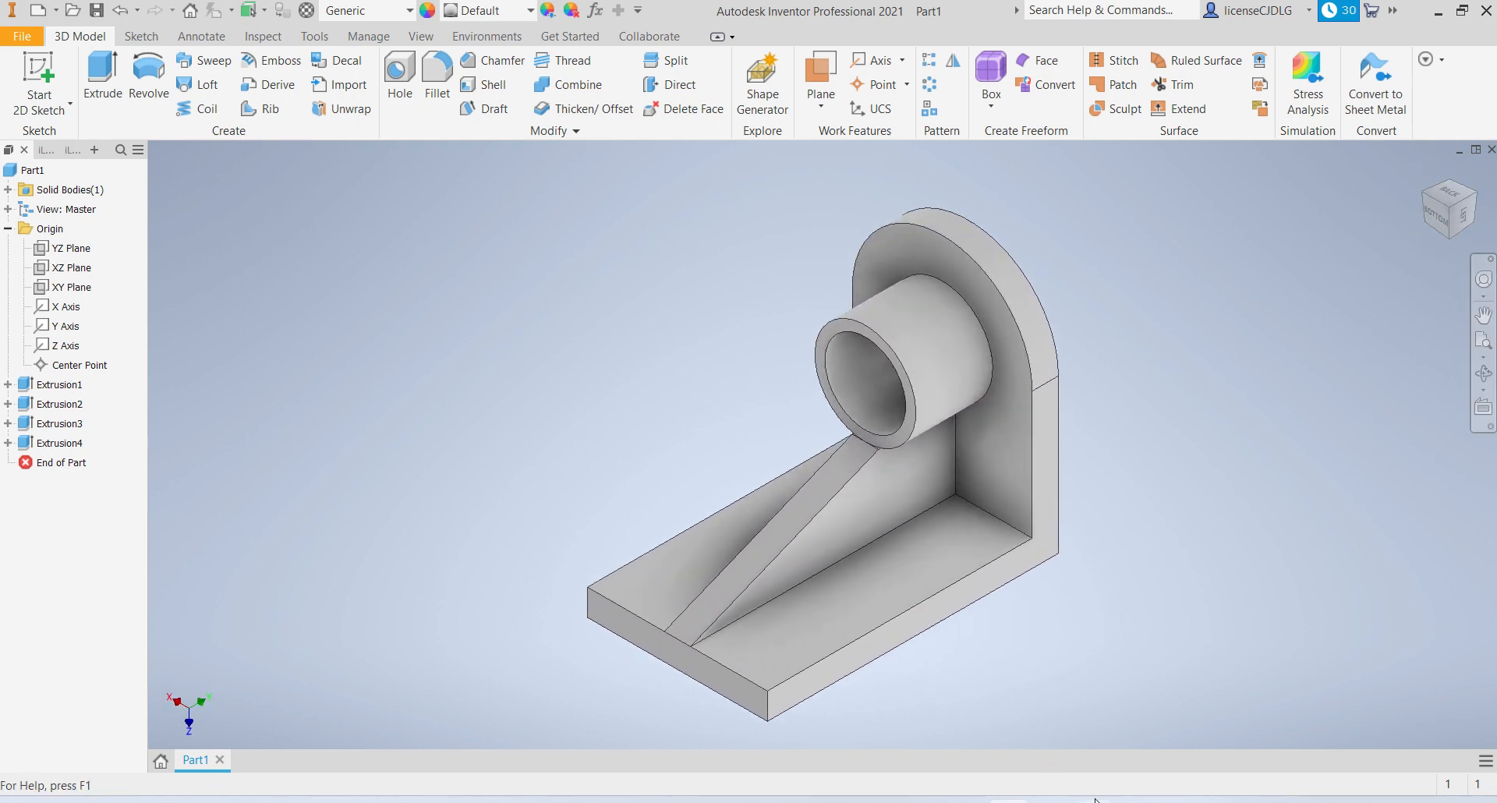
{"action": "key", "text": "alt+Tab"}
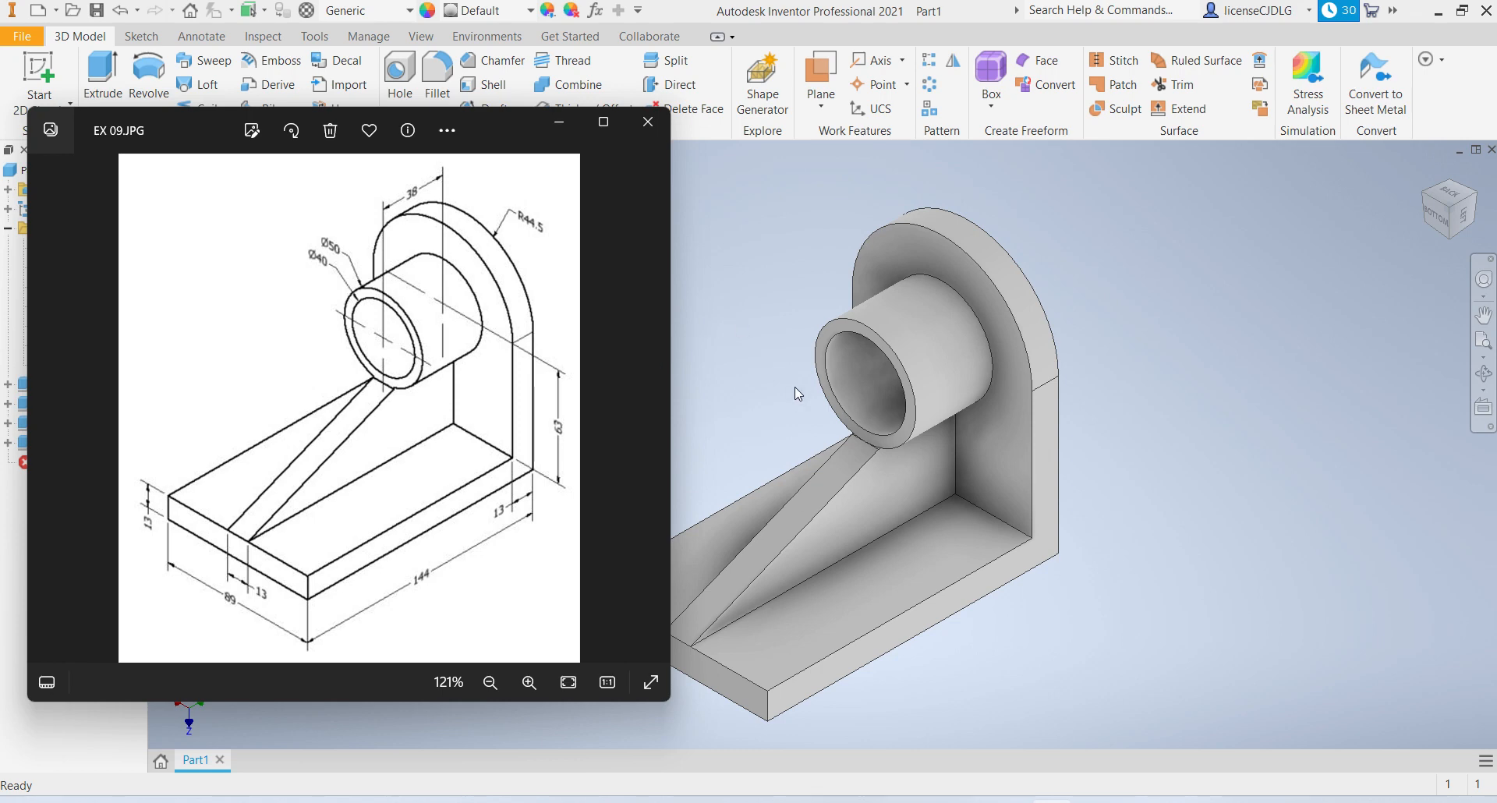
{"action": "left_click", "coordinate": [560, 125]}
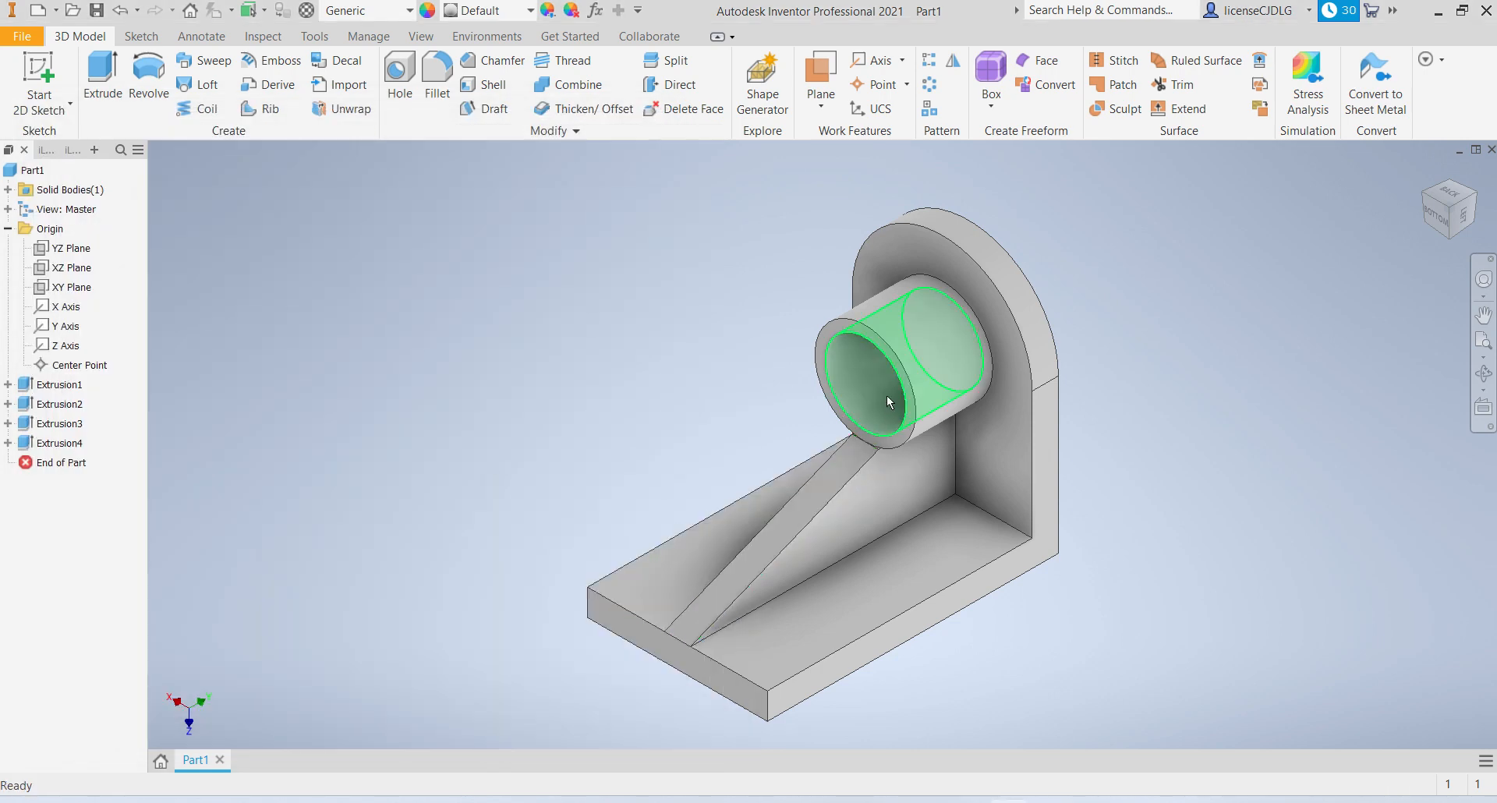
Assign the Steel material to the bracket and override its appearance with Sky Blue Dark.
{"action": "left_click", "coordinate": [412, 10]}
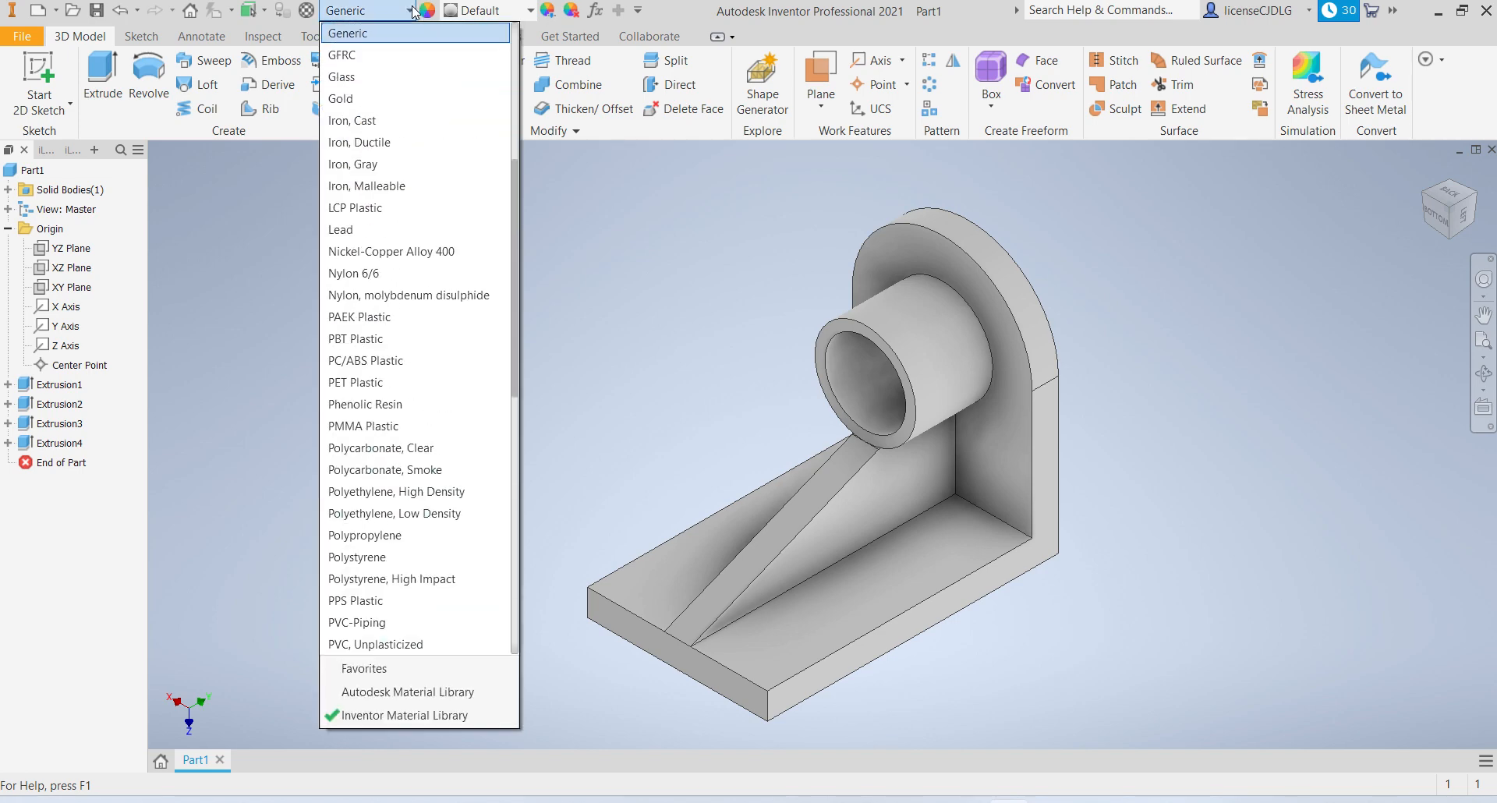
{"action": "scroll", "coordinate": [390, 476], "scroll_direction": "down", "scroll_amount": 10}
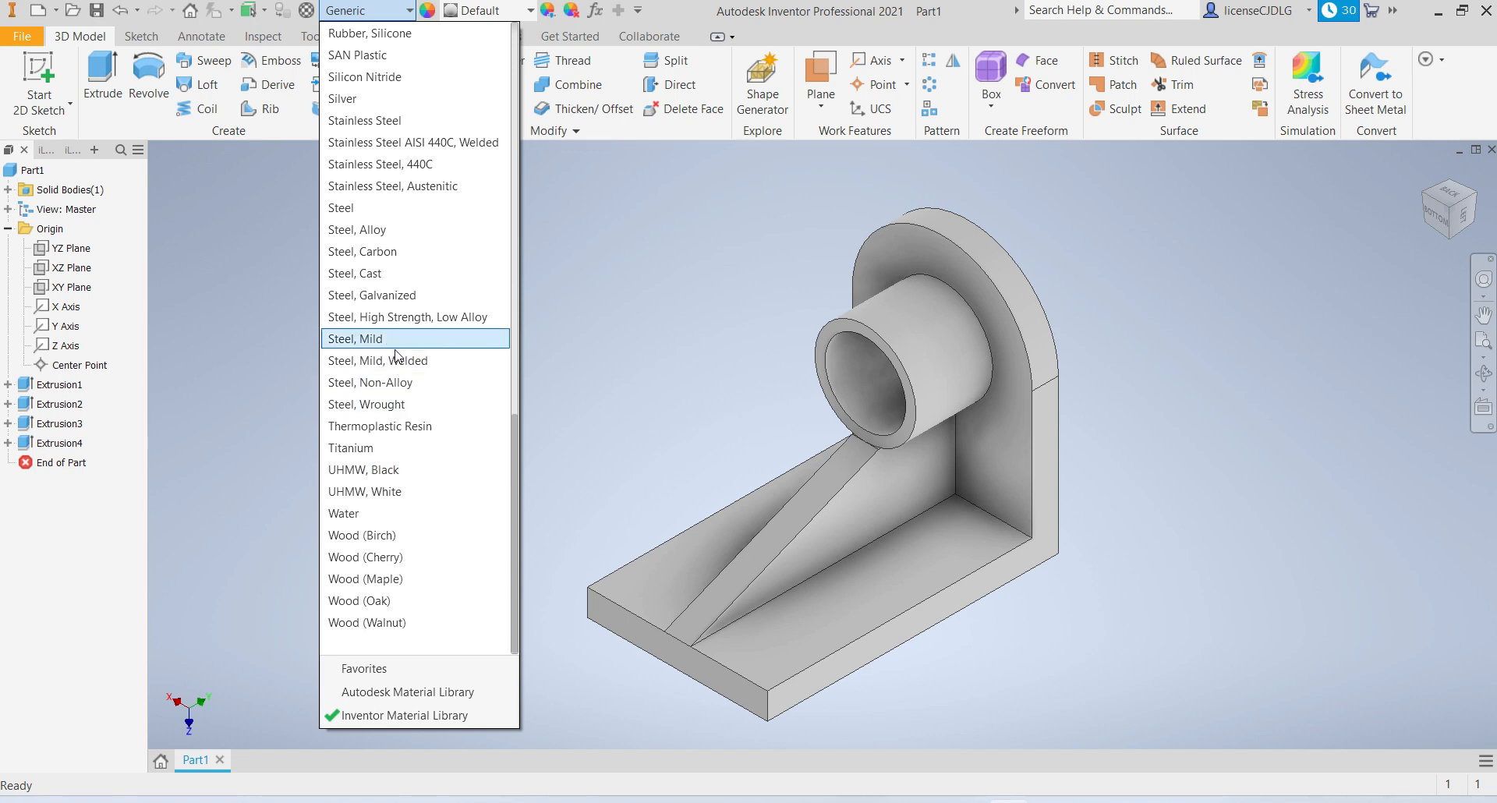
{"action": "left_click", "coordinate": [399, 208]}
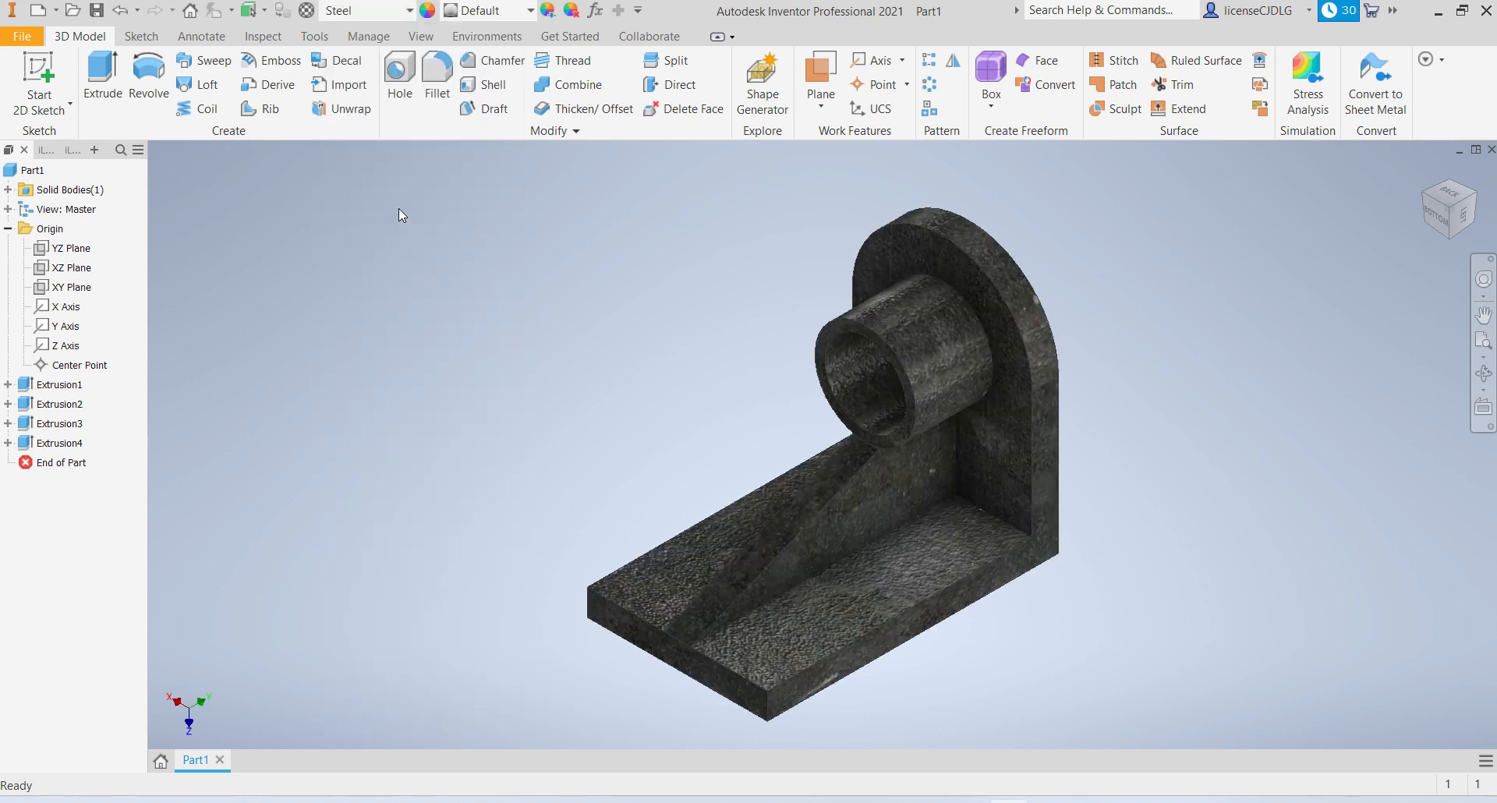
{"action": "left_click", "coordinate": [530, 11]}
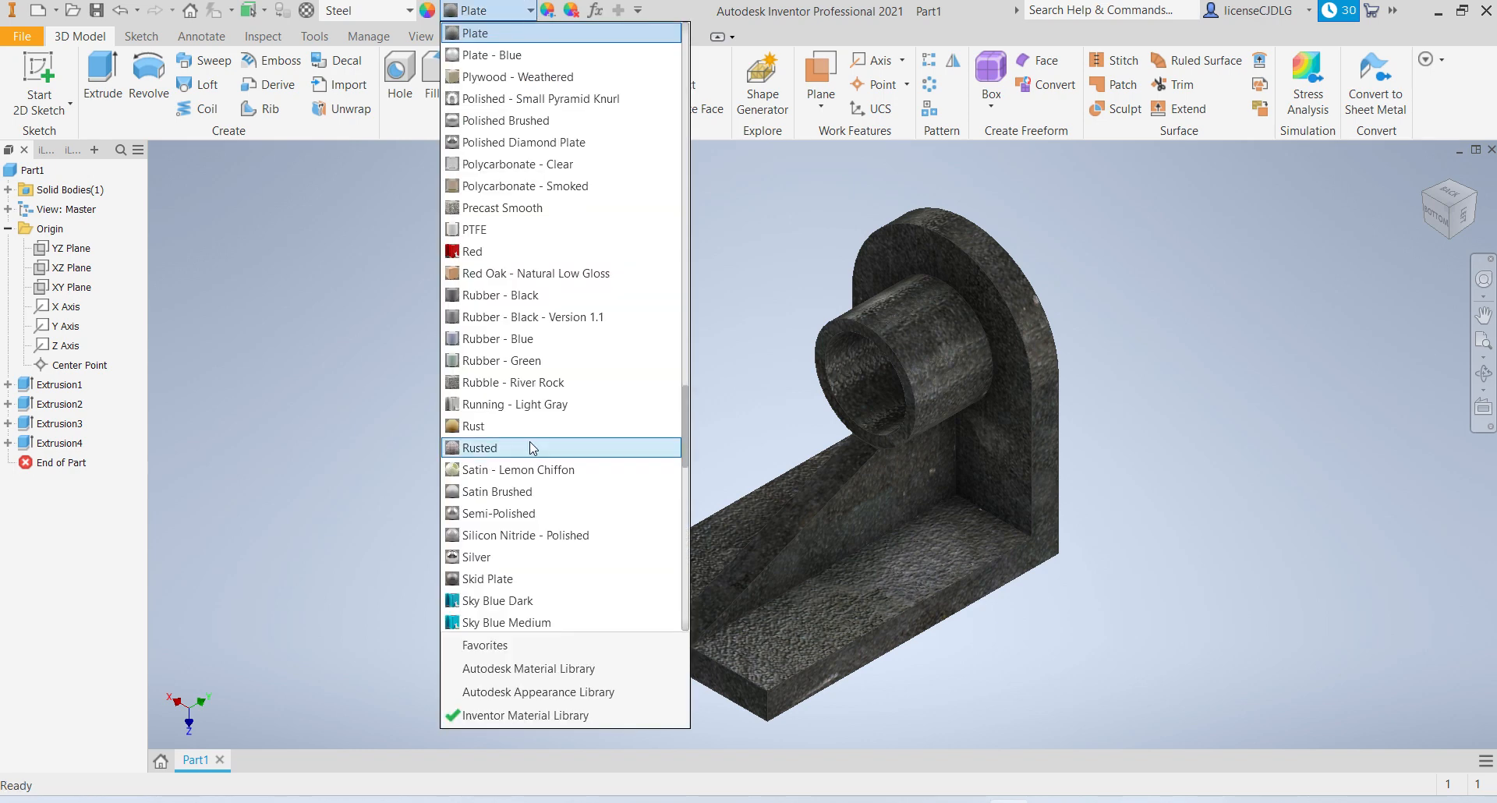
{"action": "scroll", "coordinate": [510, 526], "scroll_direction": "down", "scroll_amount": 2}
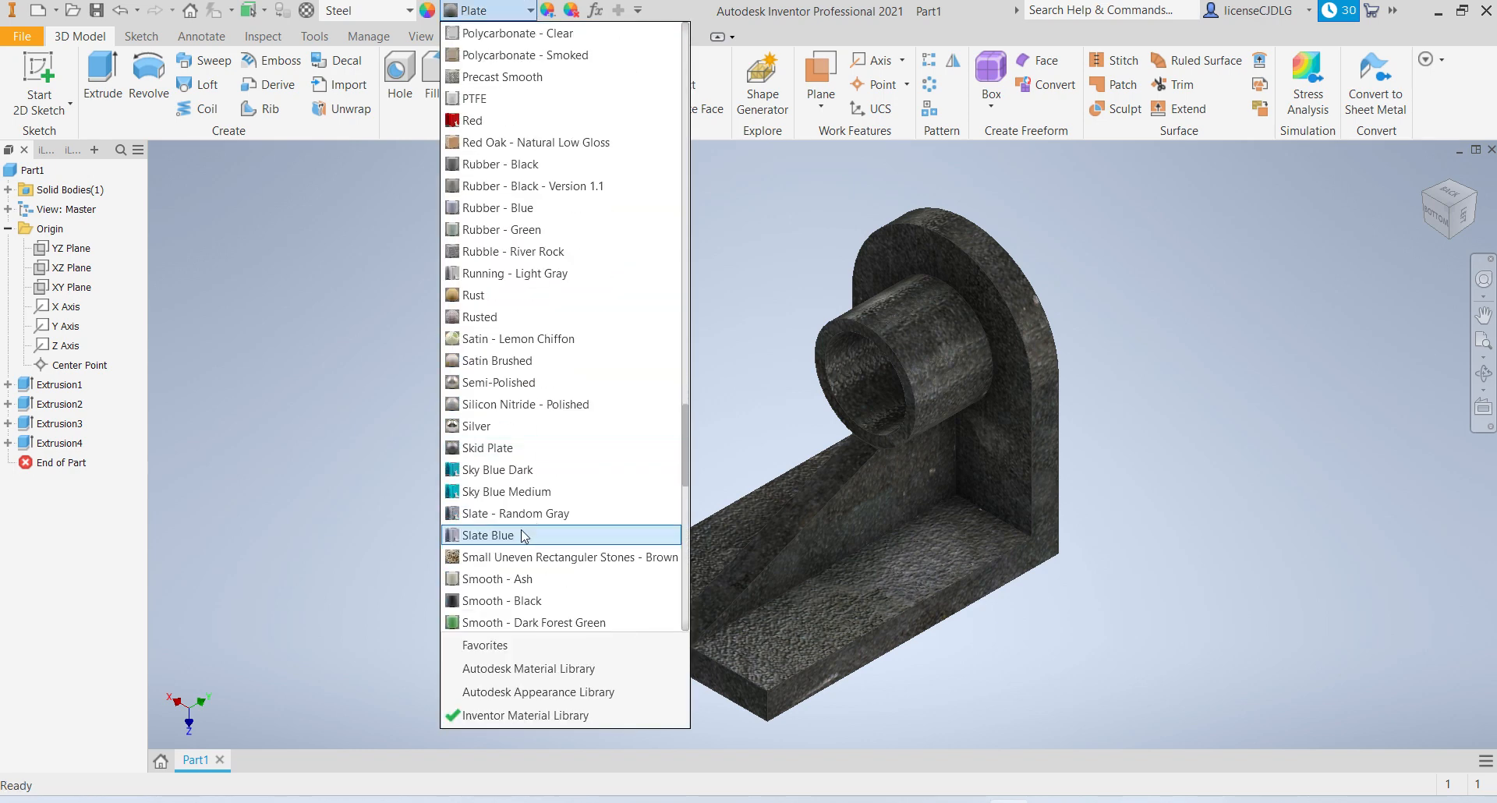
{"action": "left_click", "coordinate": [524, 468]}
{"action": "scroll", "coordinate": [910, 329], "scroll_direction": "up", "scroll_amount": 3}
{"action": "scroll", "coordinate": [909, 329], "scroll_direction": "down", "scroll_amount": 3}
{"action": "middle_click_drag", "start_coordinate": [864, 325], "coordinate": [850, 360]}
{"action": "scroll", "coordinate": [811, 370], "scroll_direction": "up", "scroll_amount": 3}
{"action": "scroll", "coordinate": [811, 370], "scroll_direction": "down", "scroll_amount": 7}
{"action": "scroll", "coordinate": [855, 336], "scroll_direction": "up", "scroll_amount": 3}
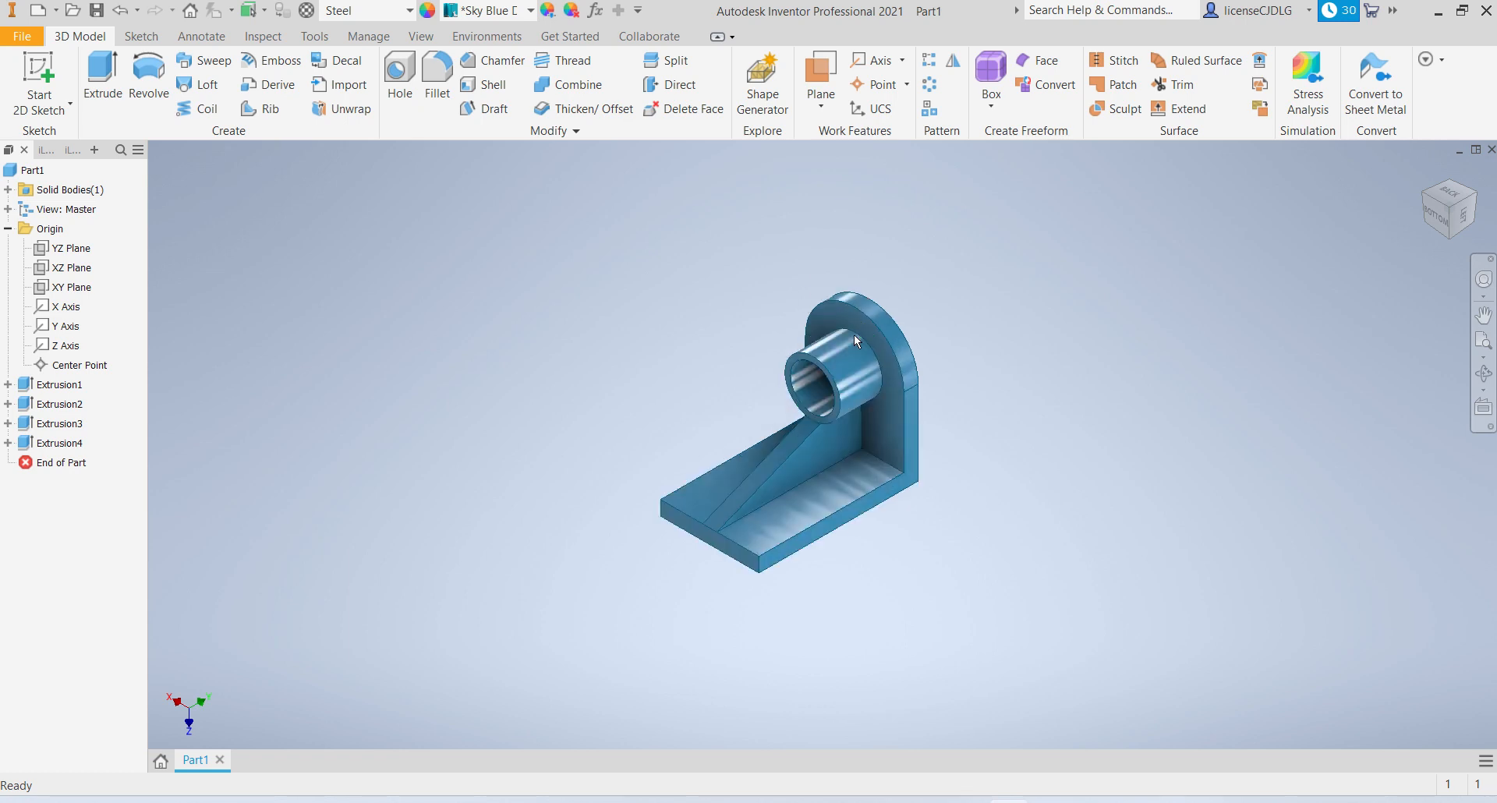
{"action": "scroll", "coordinate": [853, 334], "scroll_direction": "down", "scroll_amount": 4}
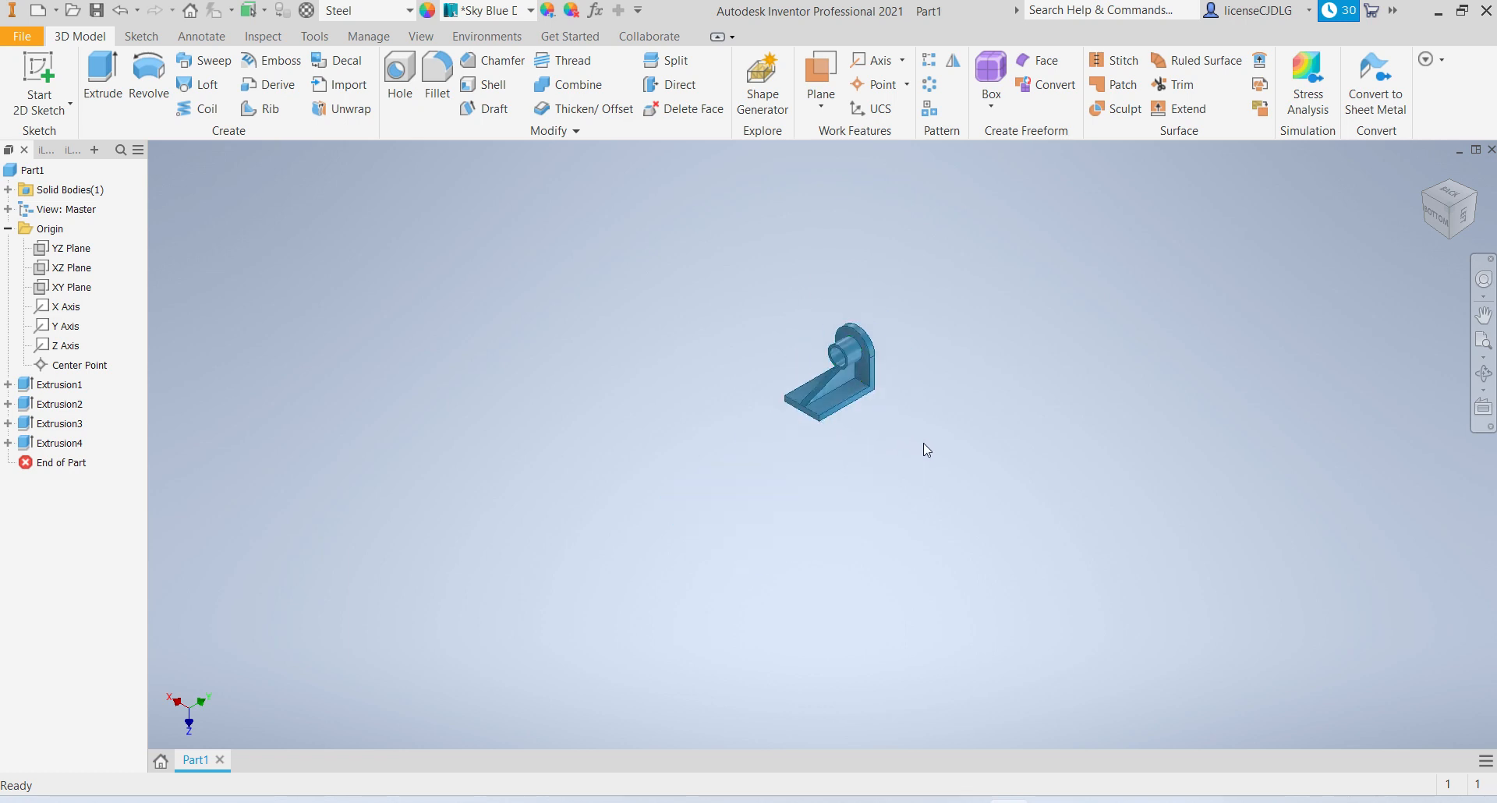
Start saving the part and create a new folder named Ex 09 inside the Inventor folder.
{"action": "key", "text": "ctrl+s"}
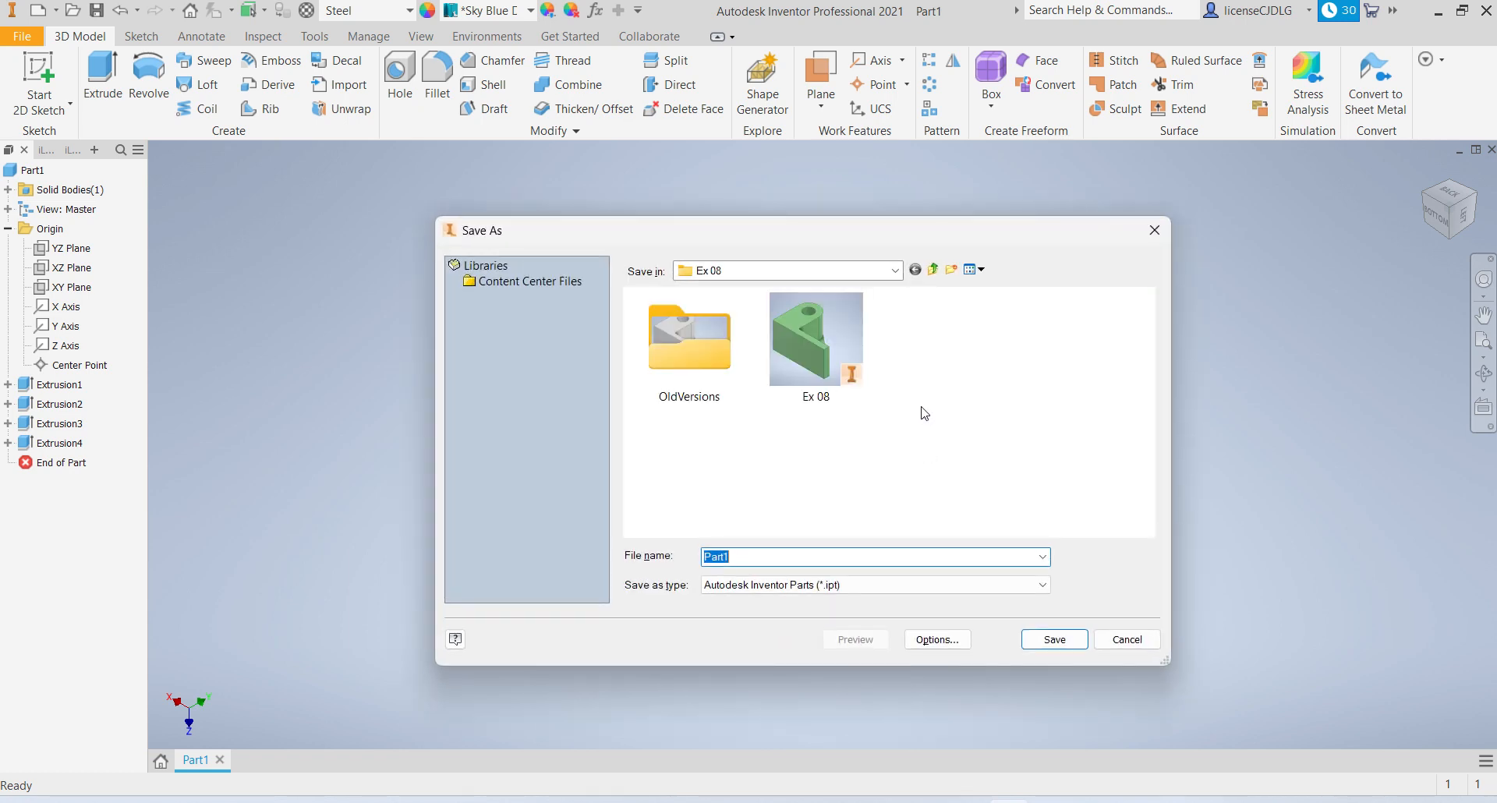
{"action": "left_click", "coordinate": [933, 273]}
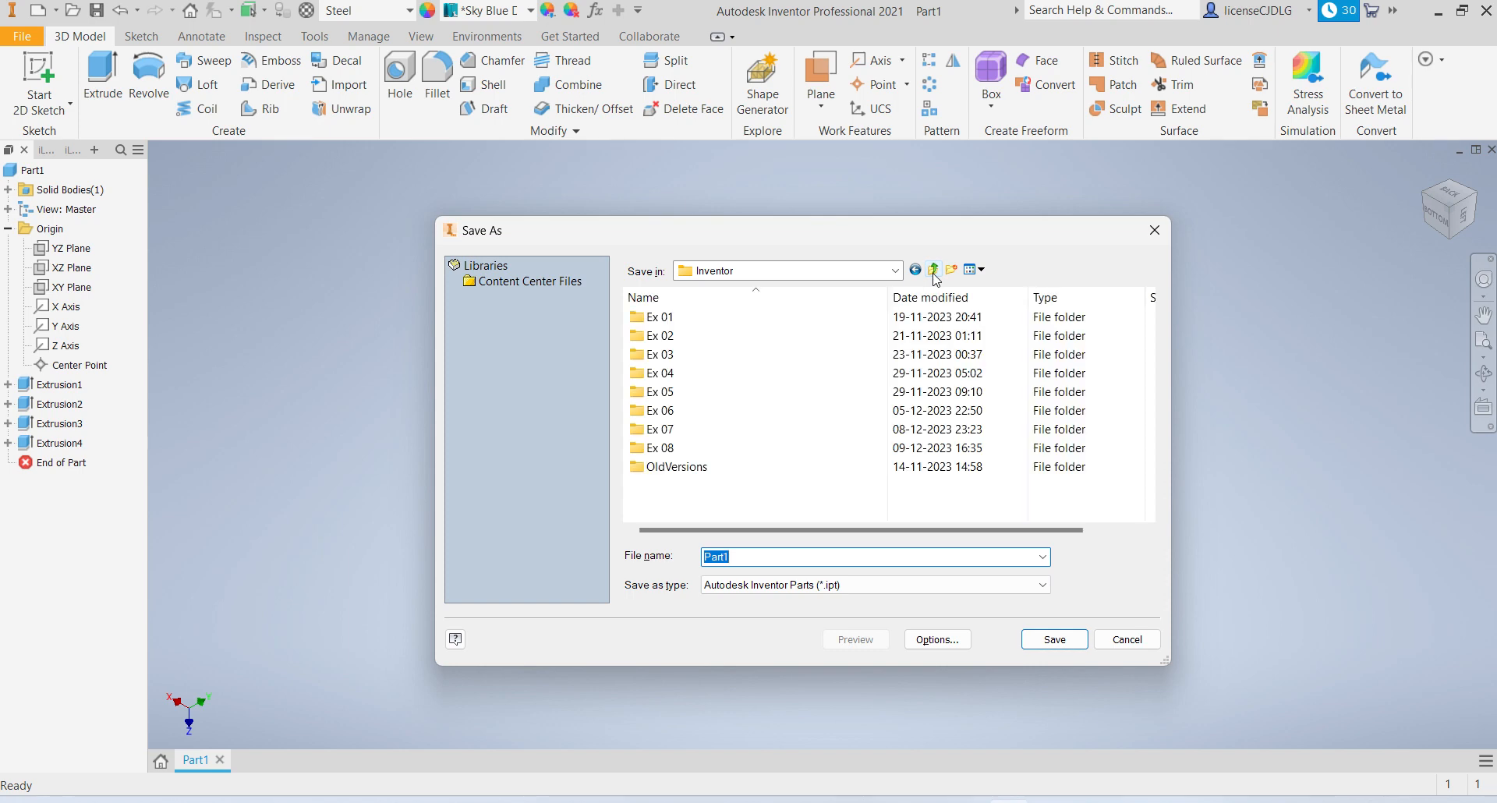
{"action": "right_click", "coordinate": [754, 478]}
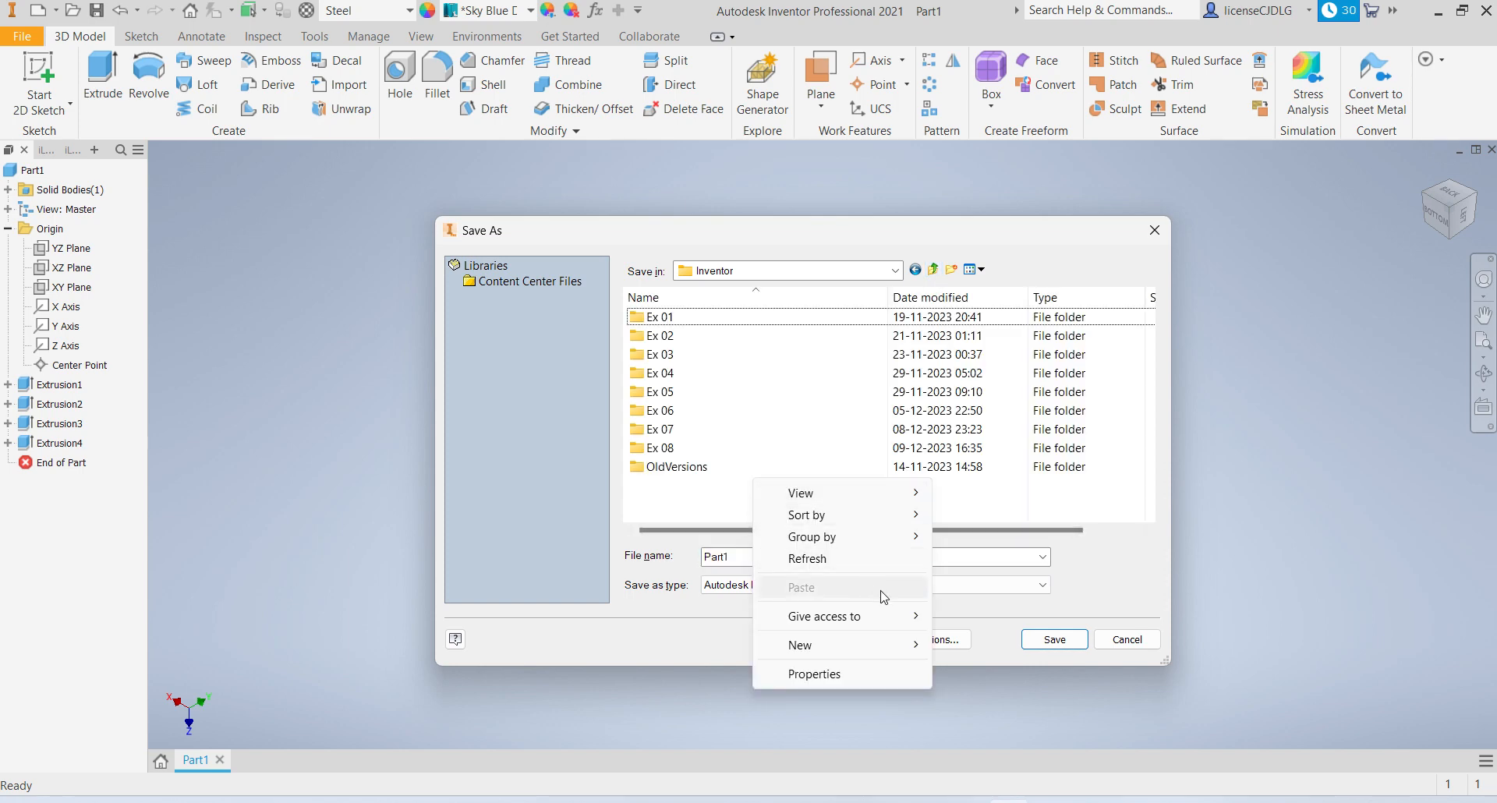
{"action": "mouse_move", "coordinate": [917, 647]}
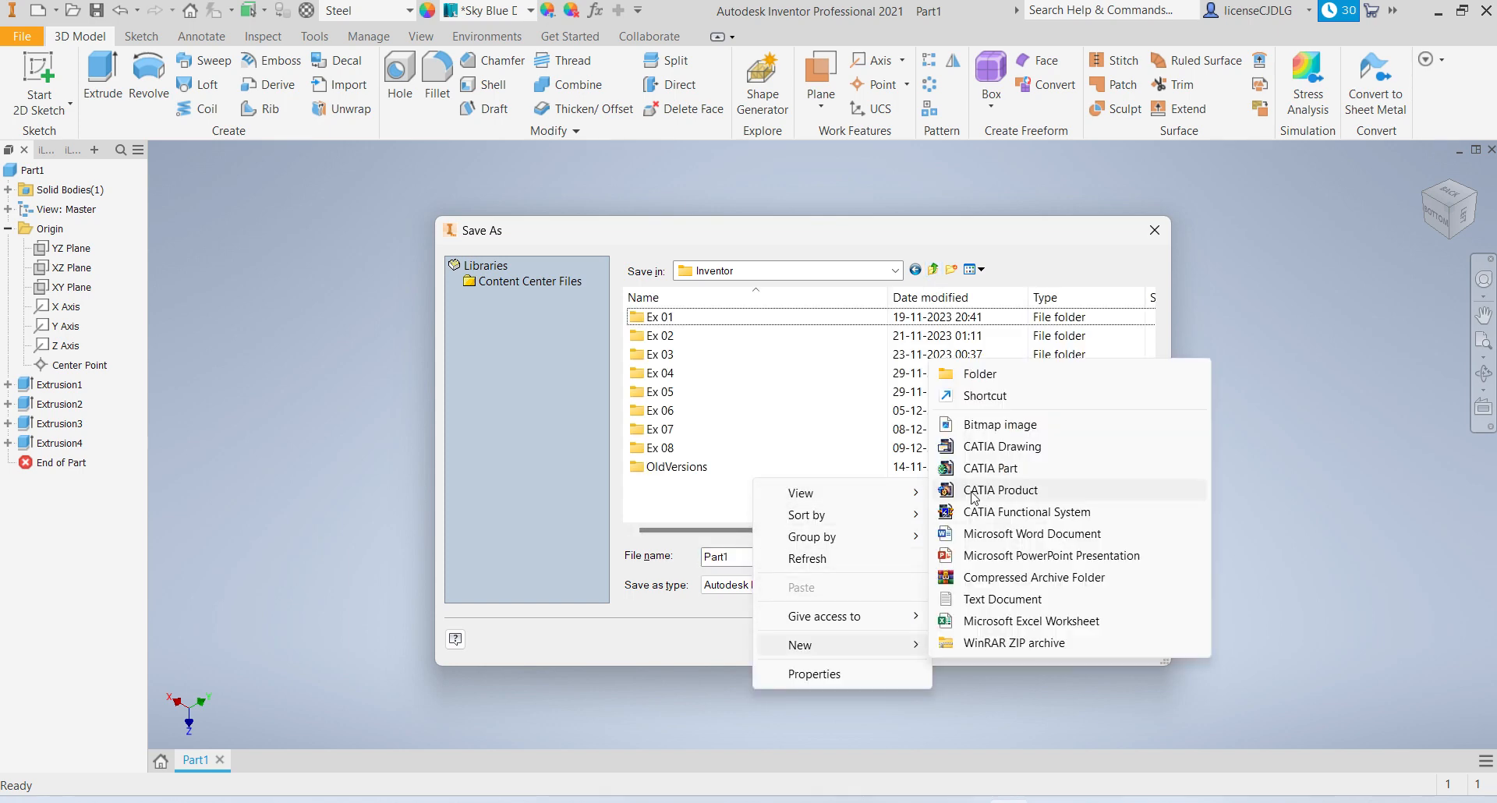
{"action": "left_click", "coordinate": [981, 377]}
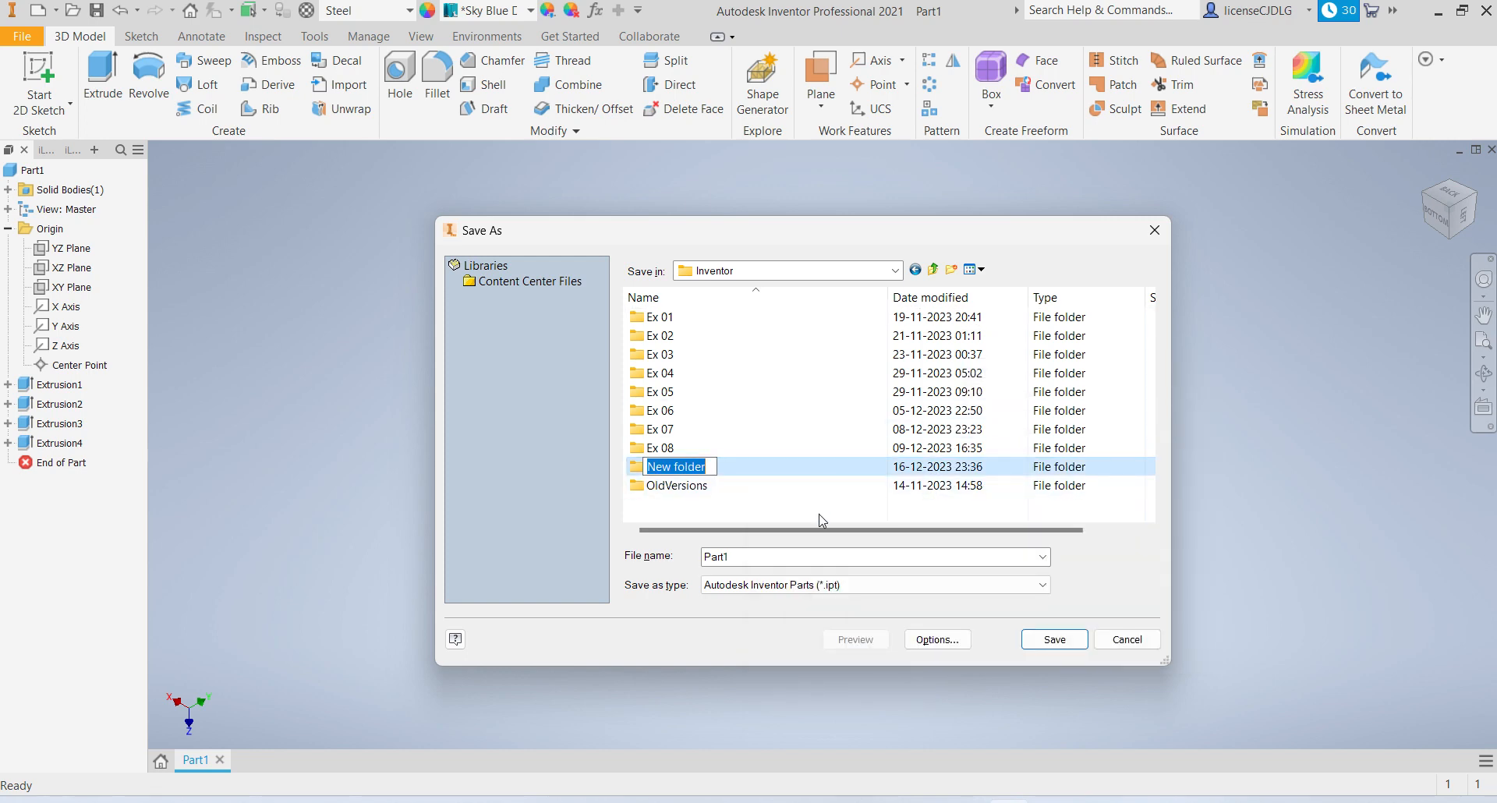
{"action": "key", "text": "Caps_Lock"}
{"action": "type", "text": "Ex 09"}
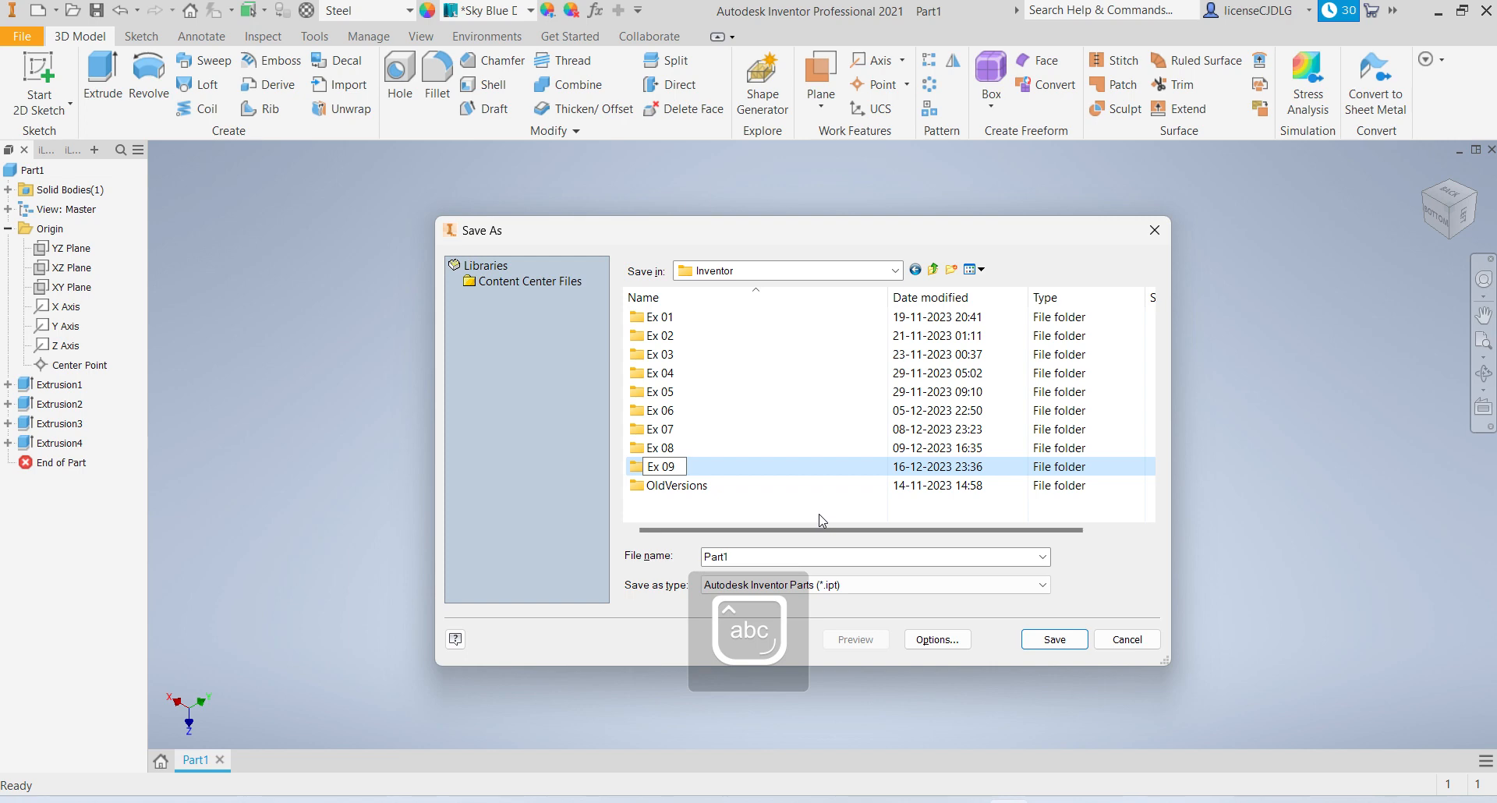
{"action": "key", "text": "Return"}
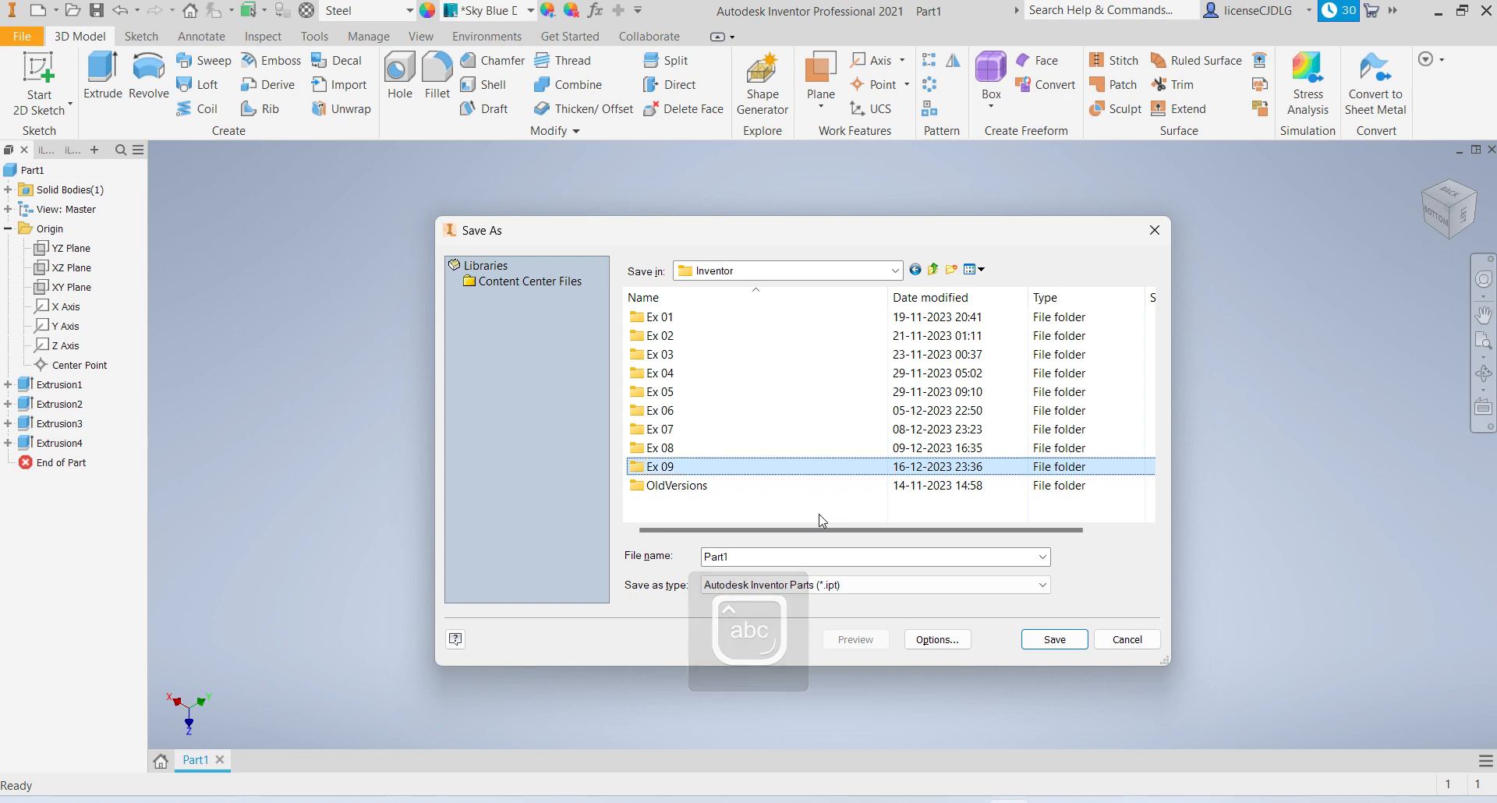
Save the part in the Ex 09 folder as an Inventor part file named Ex 09.
{"action": "double_click", "coordinate": [829, 471]}
{"action": "double_click", "coordinate": [815, 556]}
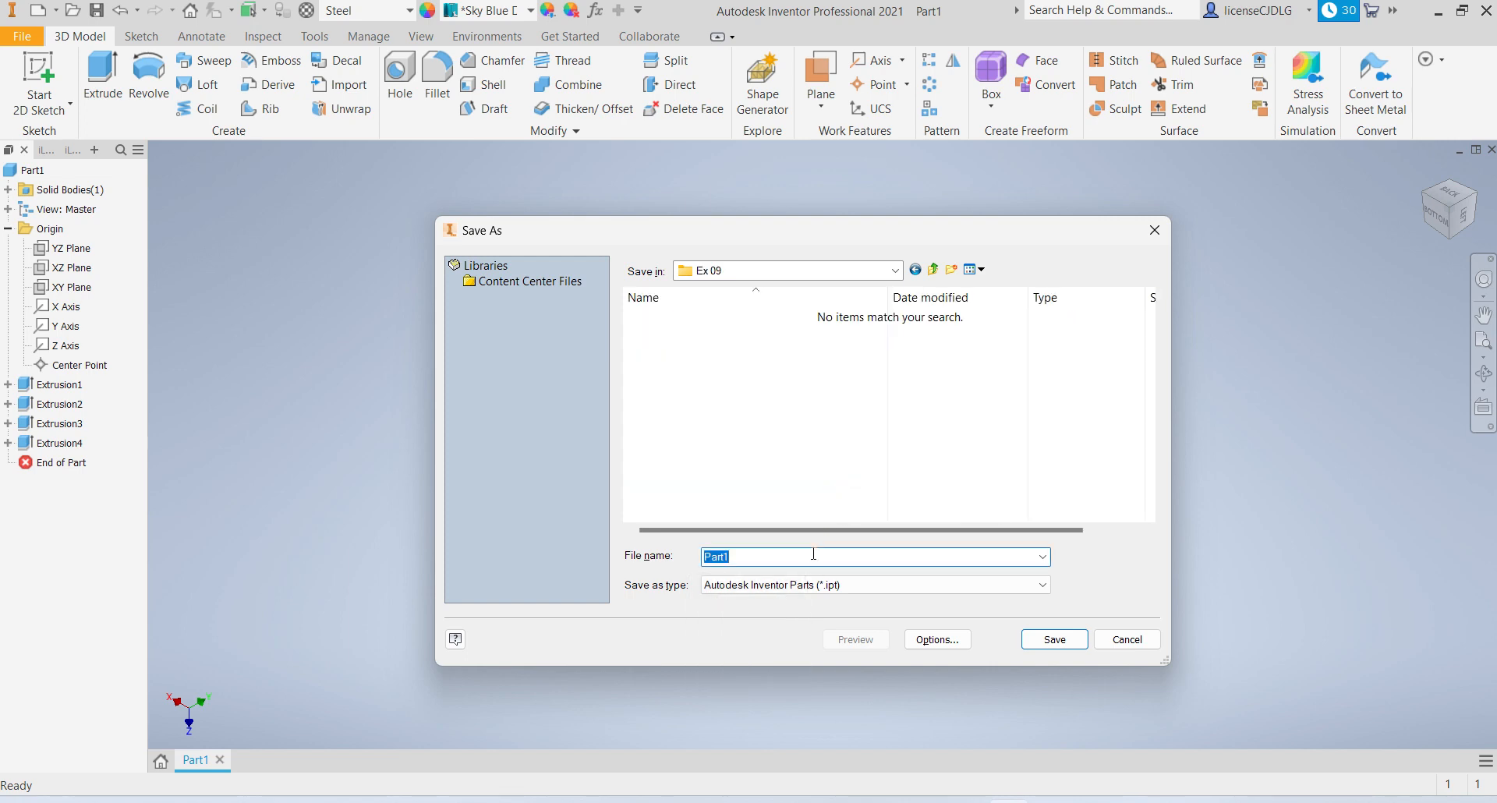
{"action": "type", "text": "Ex"}
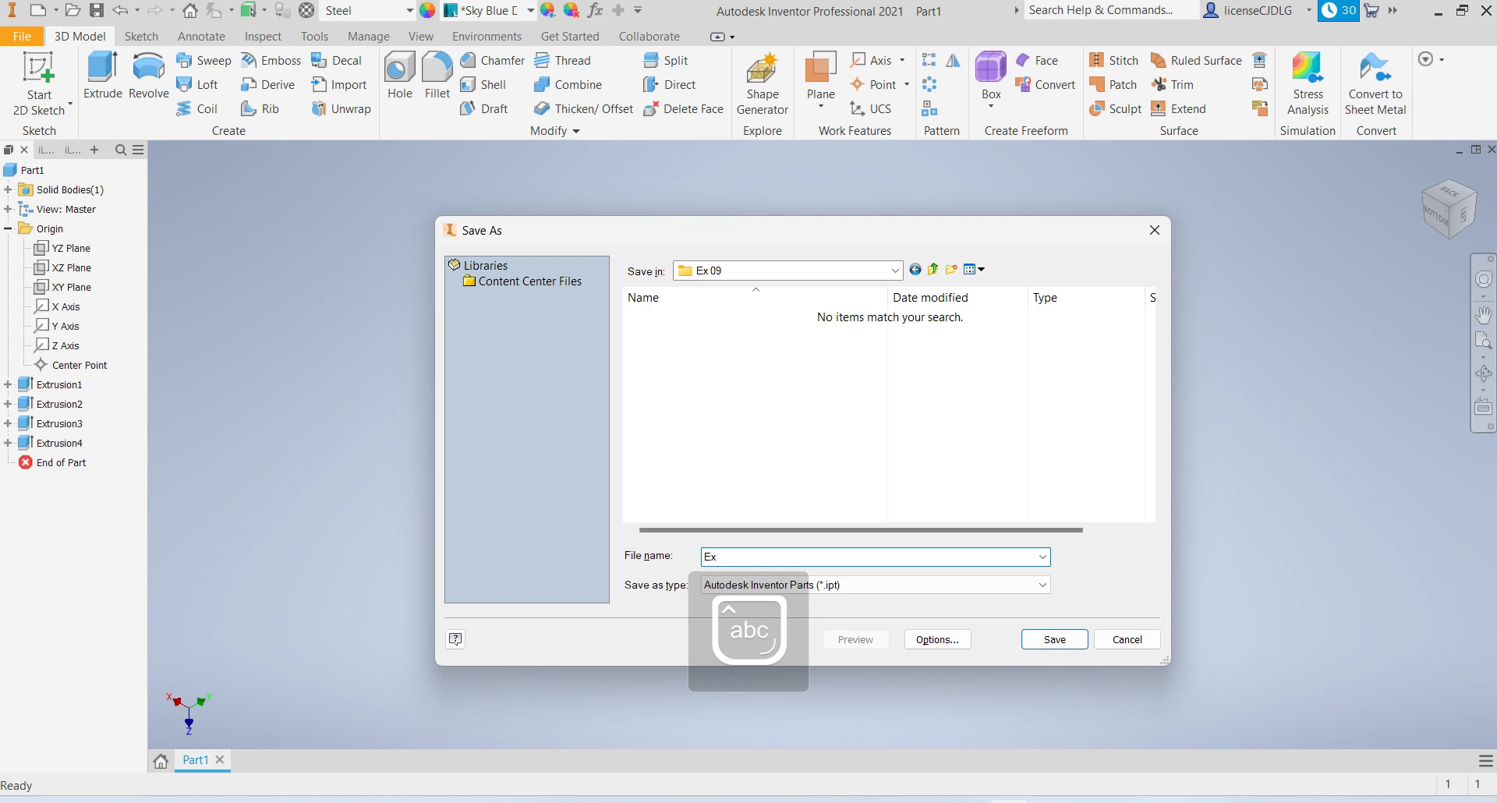
{"action": "type", "text": " 08"}
{"action": "key", "text": "BackSpace"}
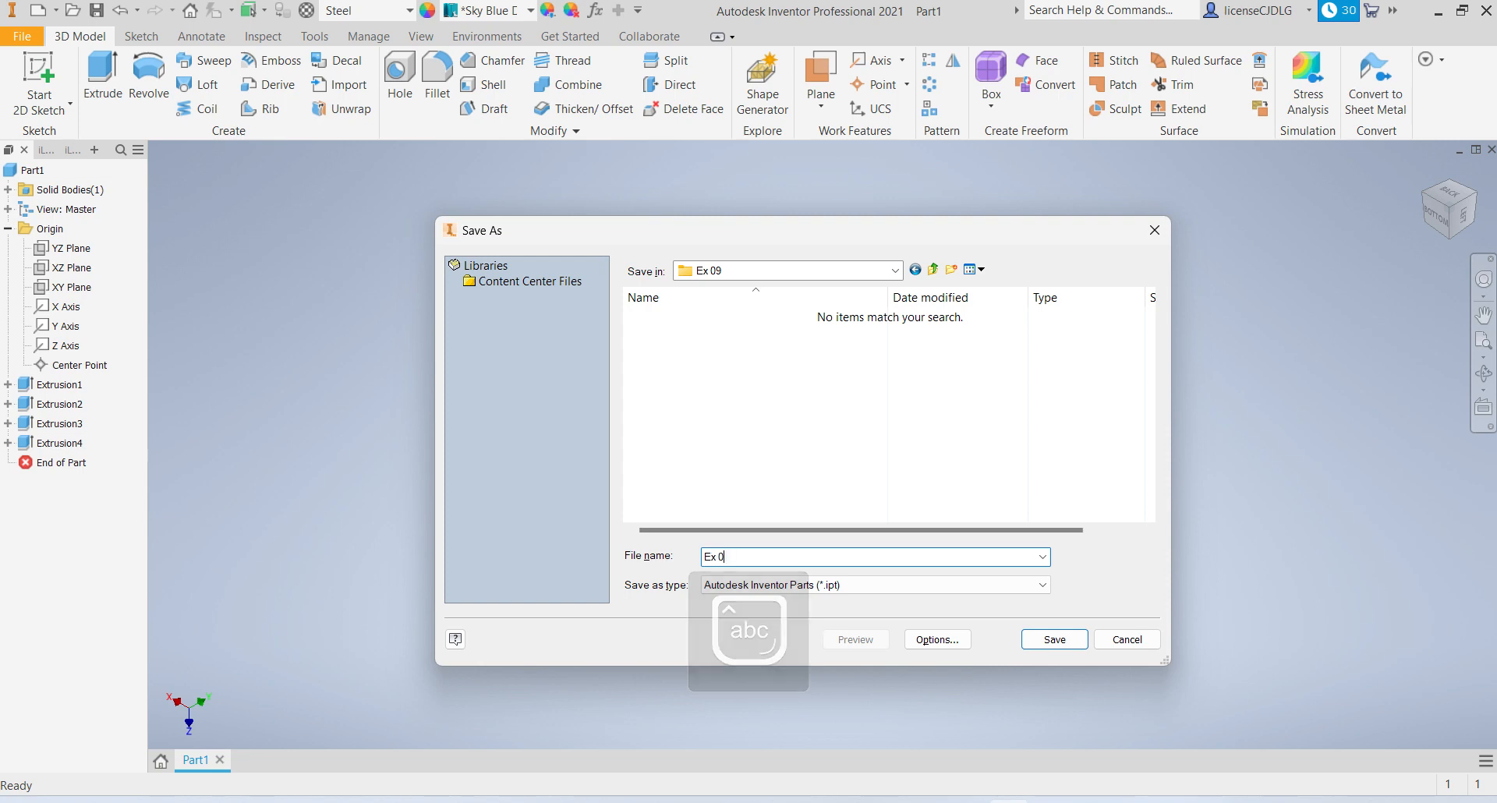
{"action": "type", "text": "9"}
{"action": "left_click", "coordinate": [1069, 644]}
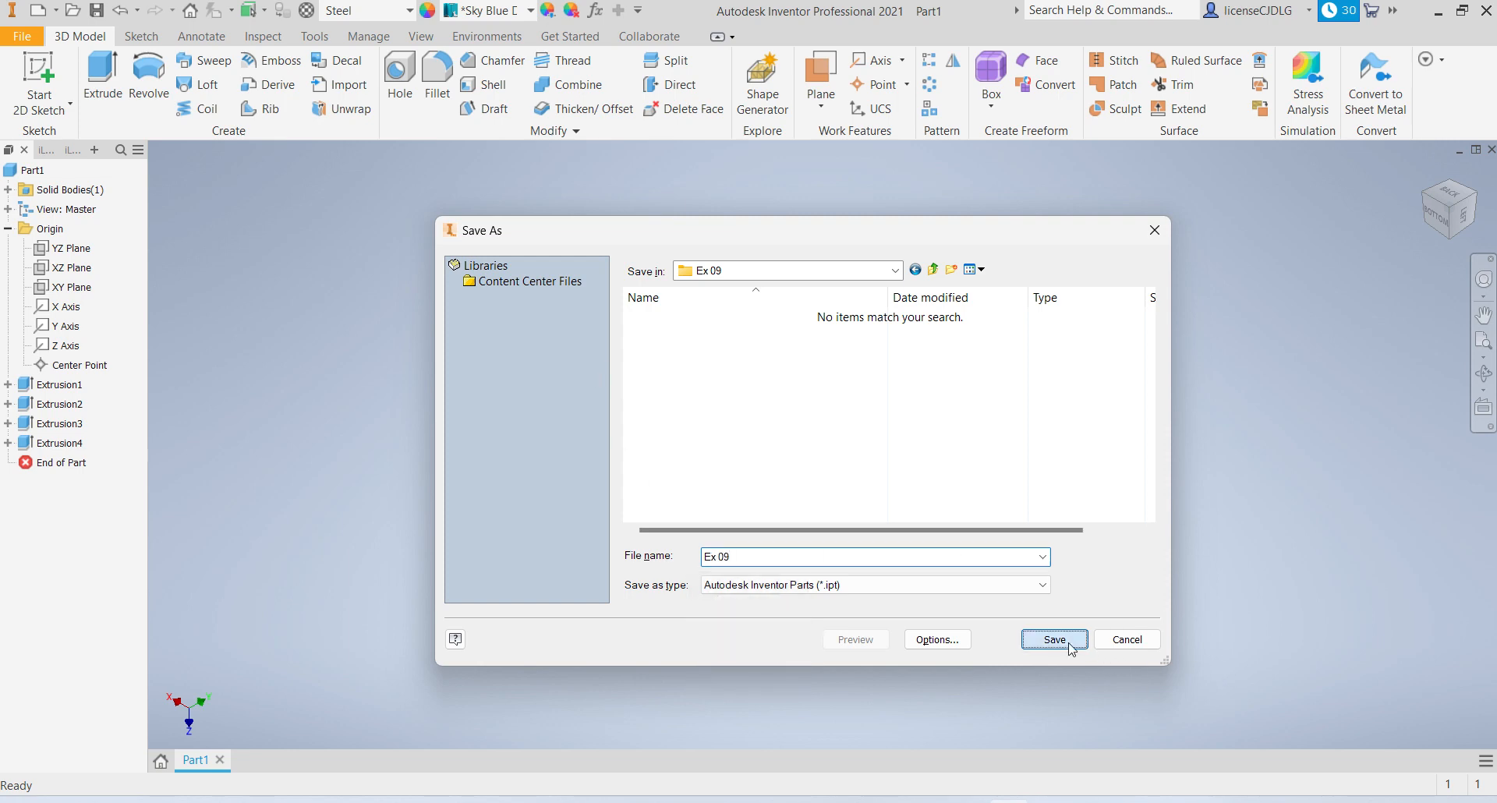
{"action": "scroll", "coordinate": [856, 315], "scroll_direction": "down", "scroll_amount": 6}
{"action": "scroll", "coordinate": [804, 438], "scroll_direction": "up", "scroll_amount": 4}
{"action": "middle_click_drag", "start_coordinate": [853, 501], "coordinate": [884, 458]}
{"action": "scroll", "coordinate": [889, 445], "scroll_direction": "down", "scroll_amount": 5}
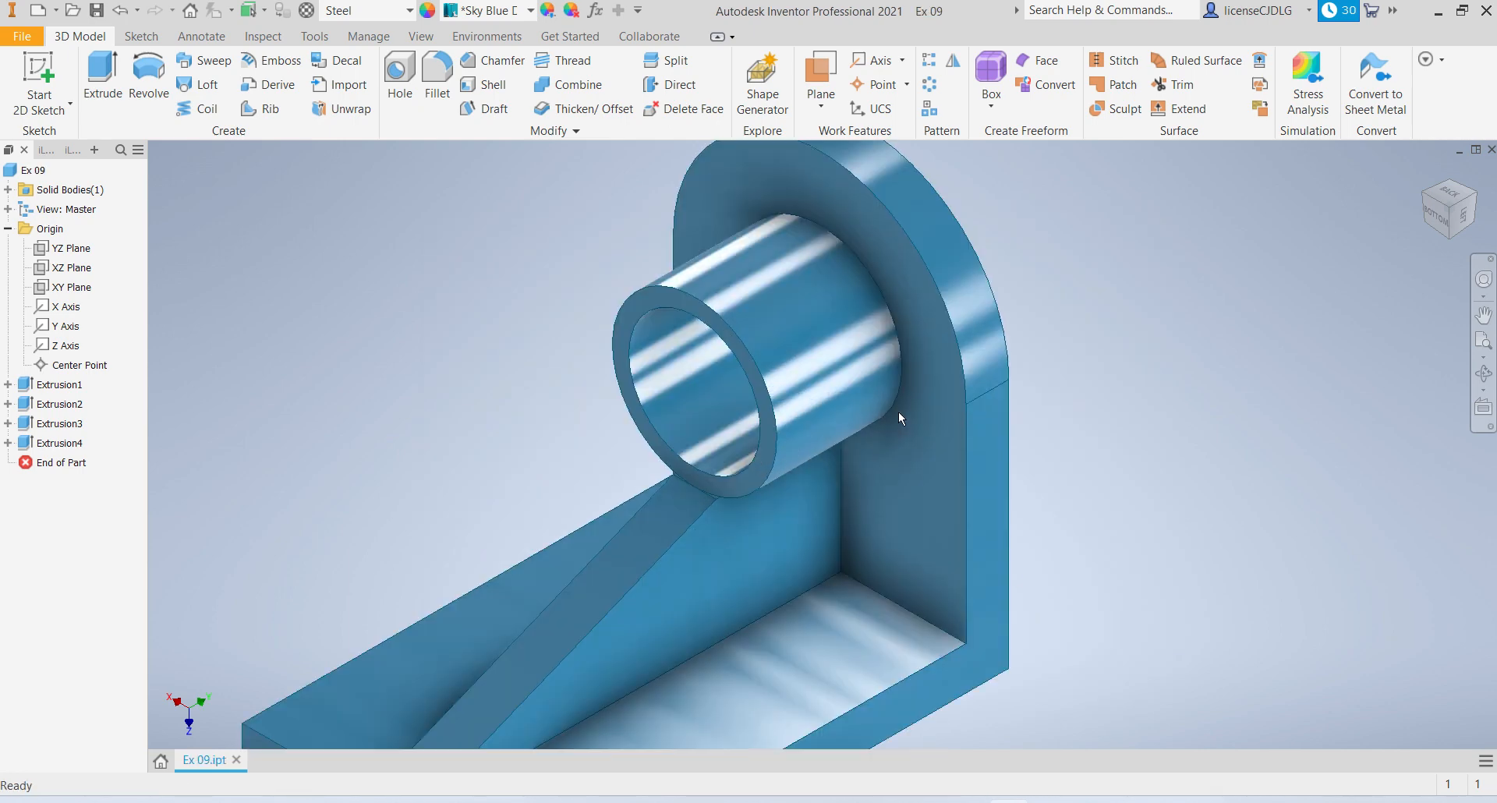
{"action": "scroll", "coordinate": [926, 469], "scroll_direction": "up", "scroll_amount": 2}
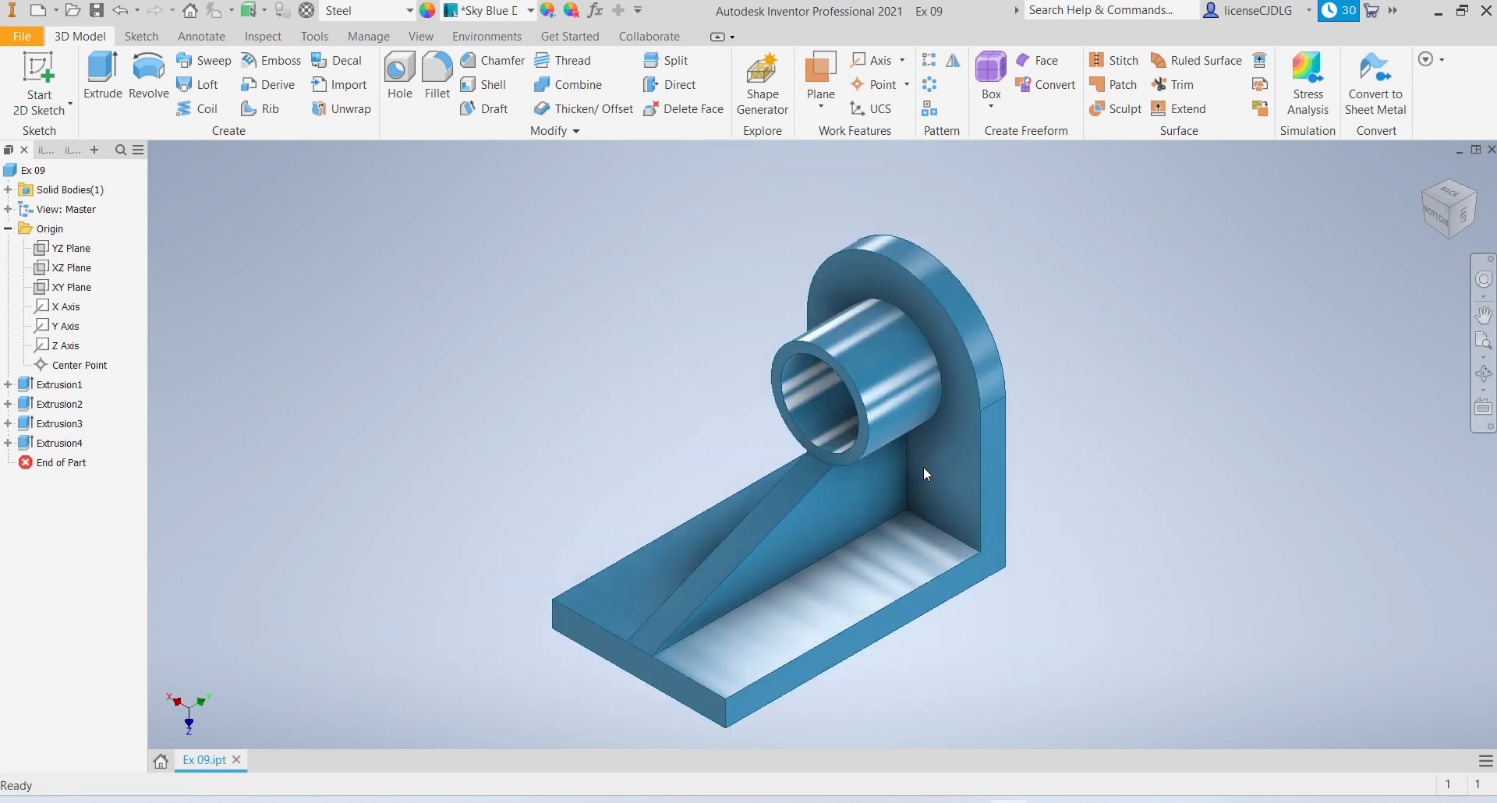